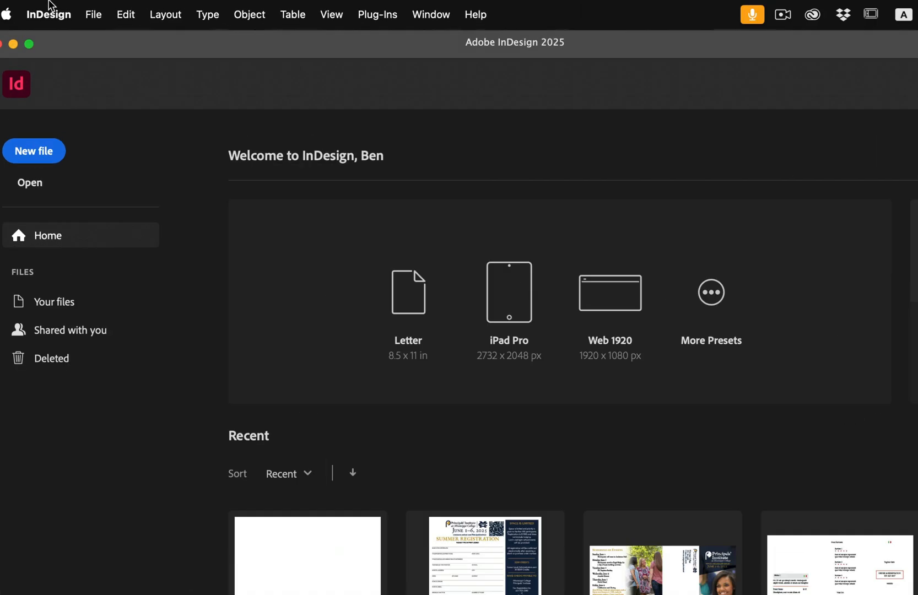
Set the horizontal ruler units to Inches in the Units & Increments preferences
click(49, 8)
mouse_move(57, 63)
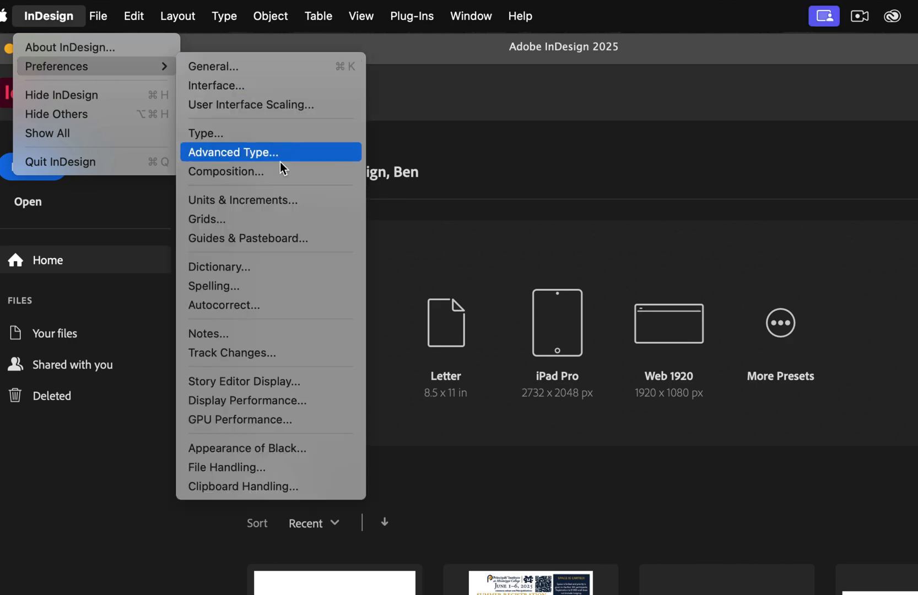
click(285, 196)
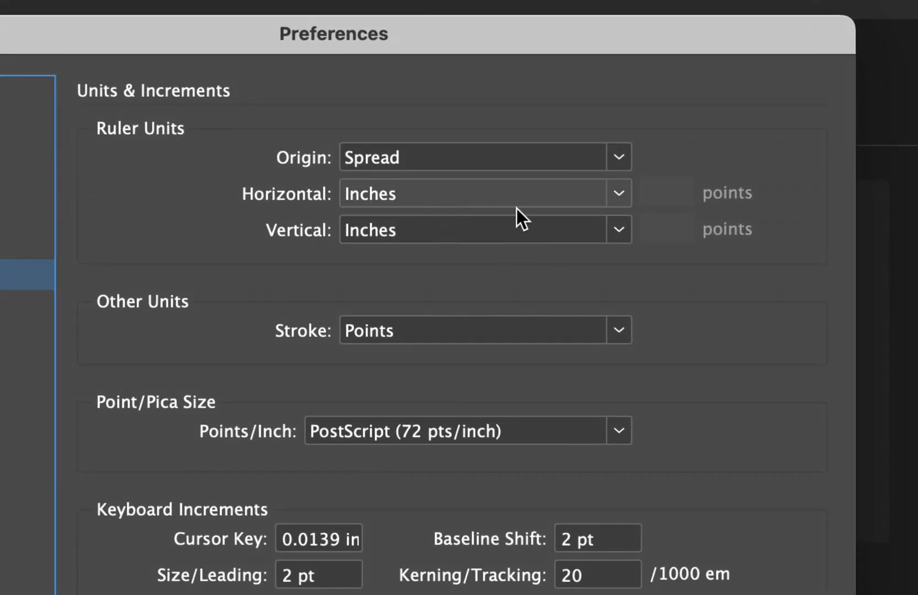
click(484, 200)
click(484, 200)
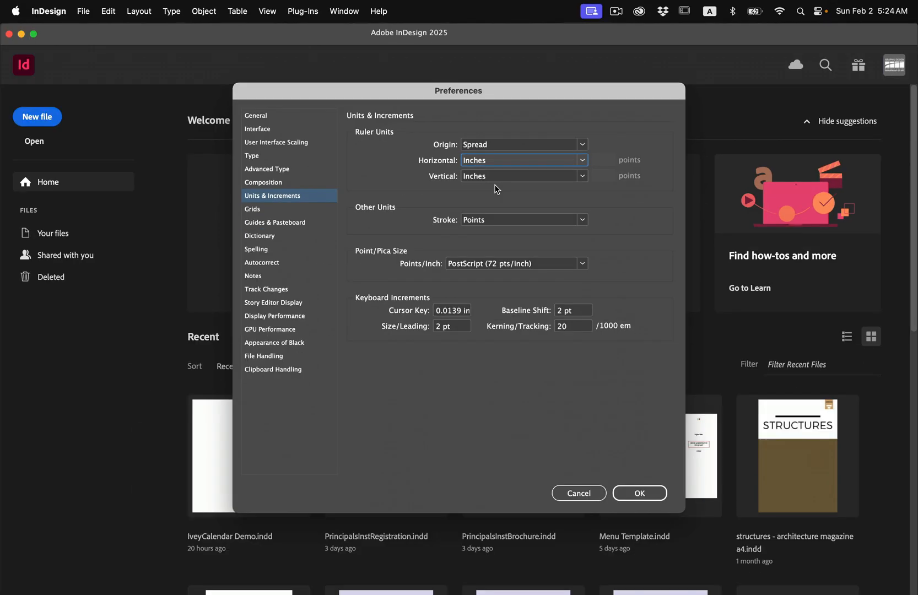
click(654, 487)
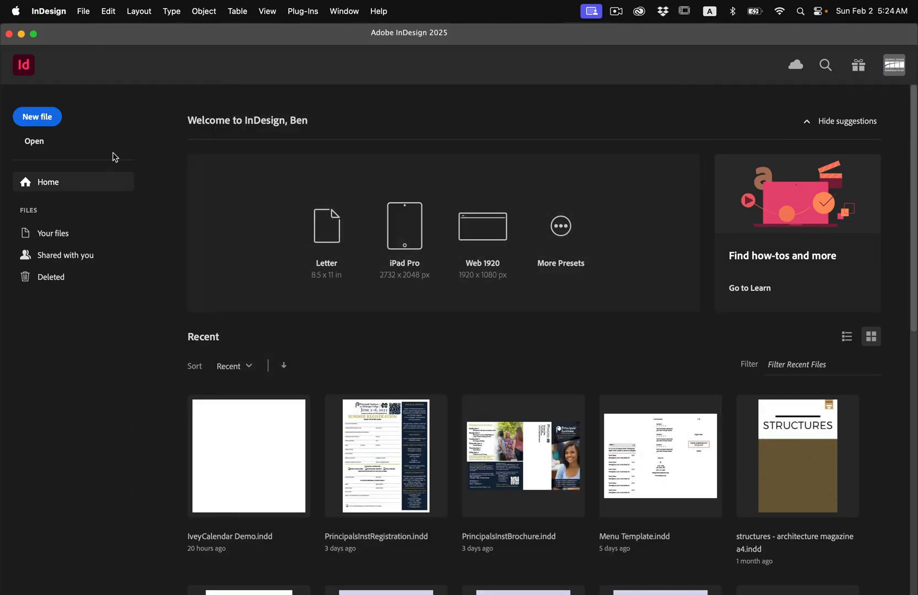
Create a new 12 x 12 in document with 26 facing pages, 0.5 in margins and 0.125 in bleed
click(33, 119)
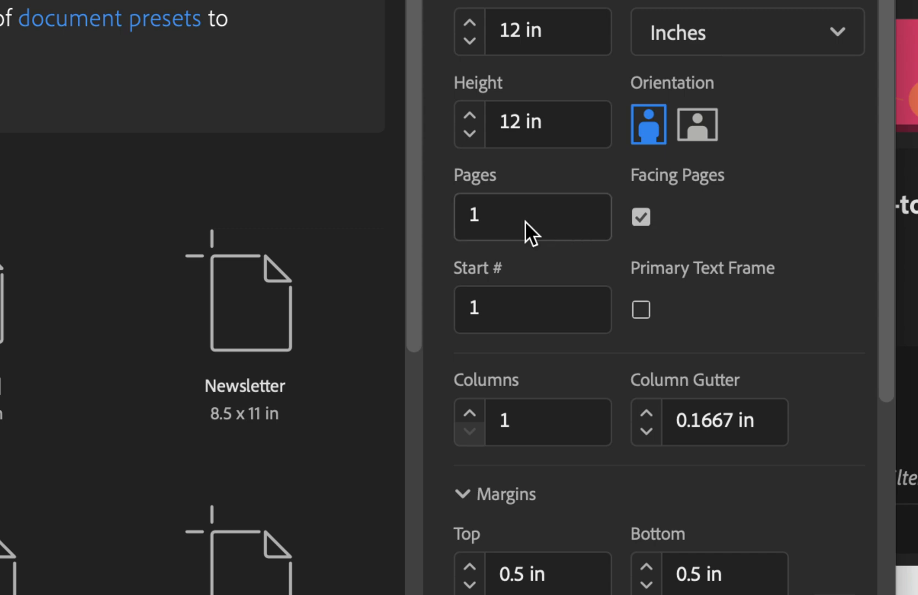
click(469, 215)
text(26)
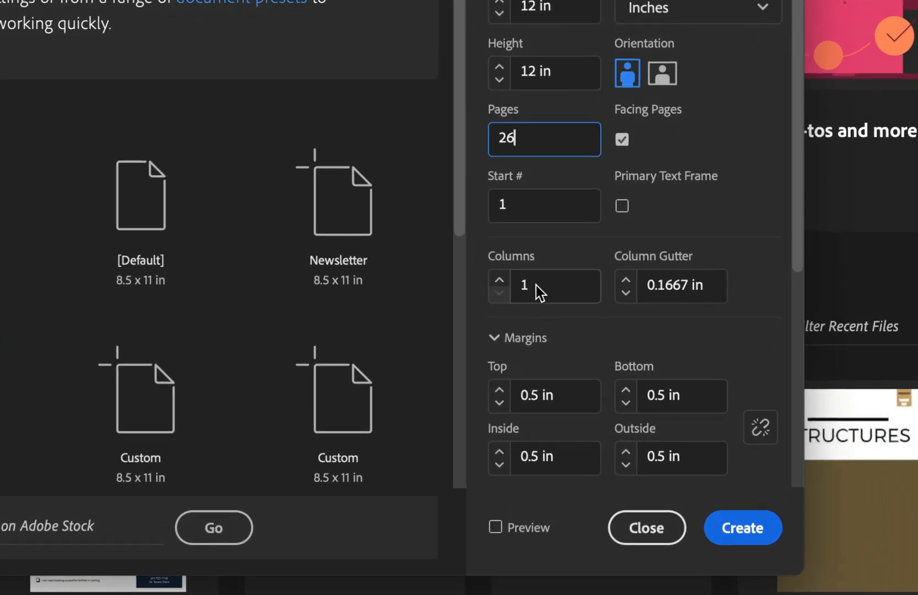
scroll(560, 383, down, 3)
scroll(561, 382, down, 10)
scroll(518, 183, up, 6)
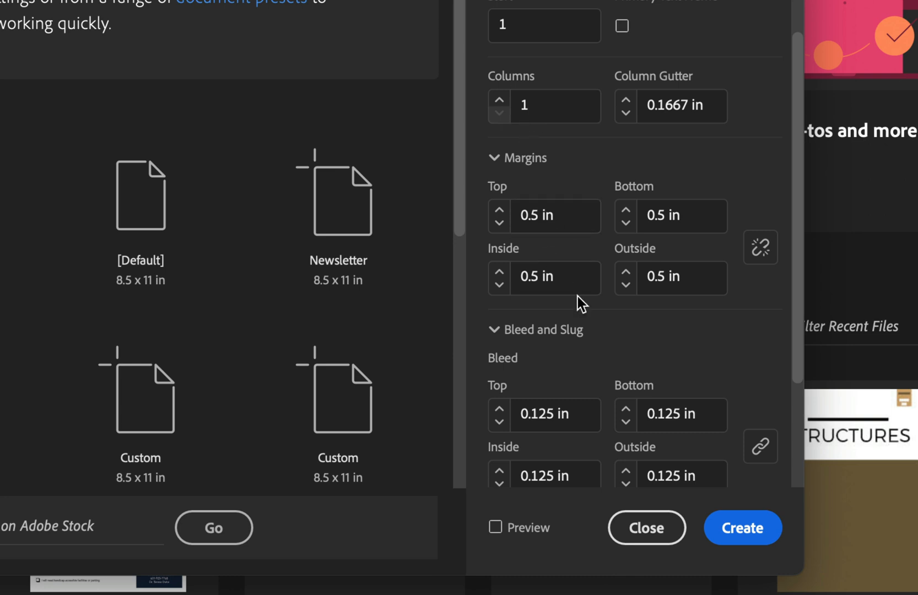
scroll(585, 379, down, 5)
scroll(587, 379, down, 1)
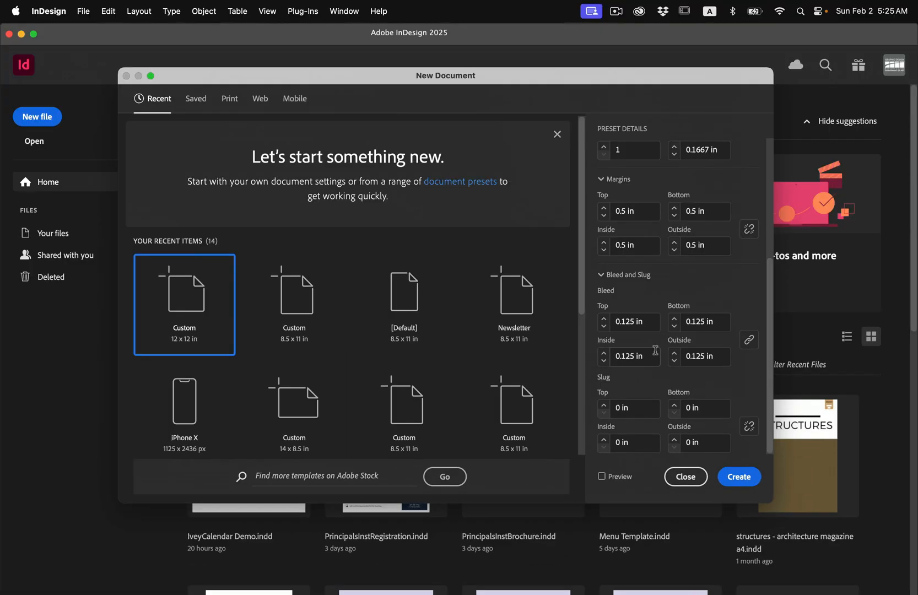
click(732, 480)
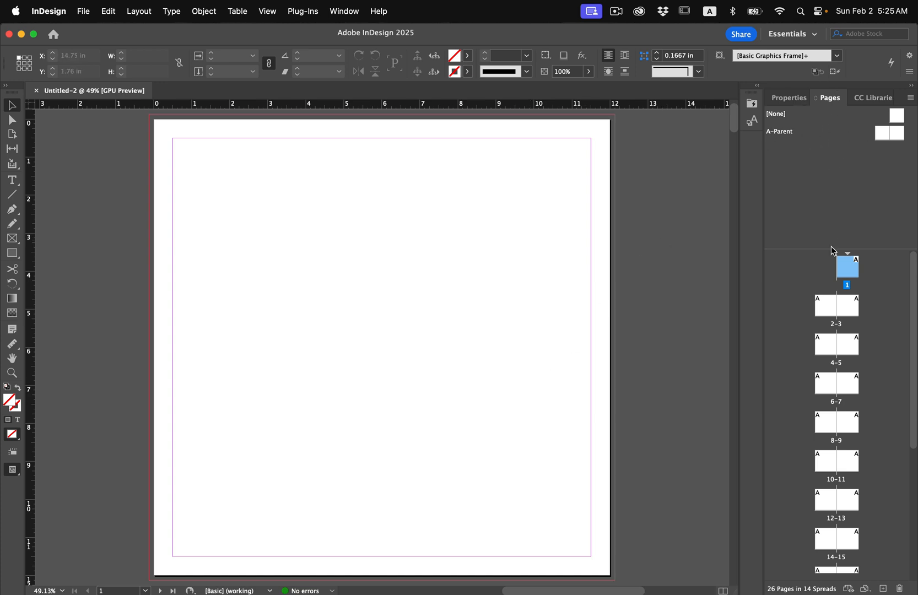
Look through the document's page thumbnails from first to last and at the first spreads on the canvas
scroll(838, 380, down, 10)
scroll(840, 392, up, 8)
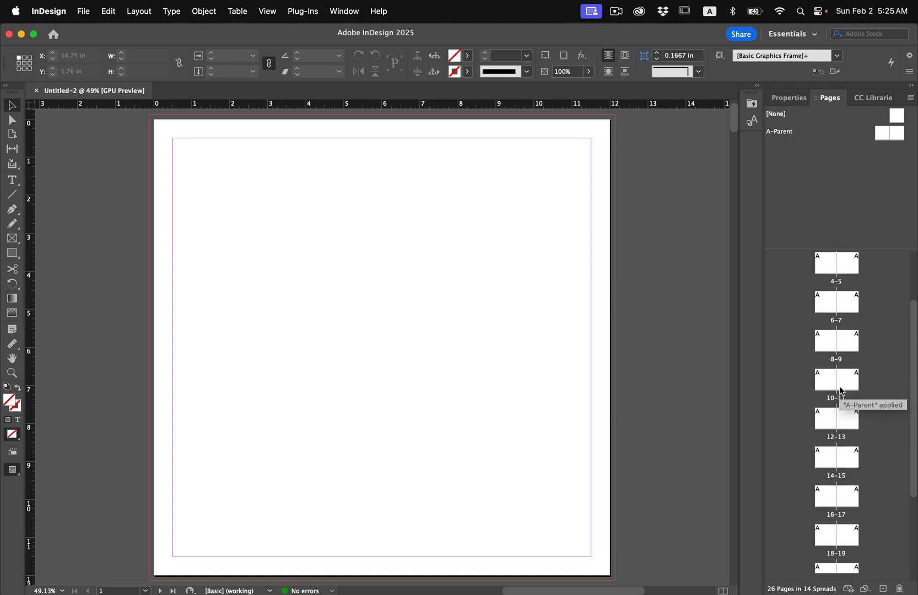
scroll(828, 412, down, 5)
scroll(827, 429, down, 5)
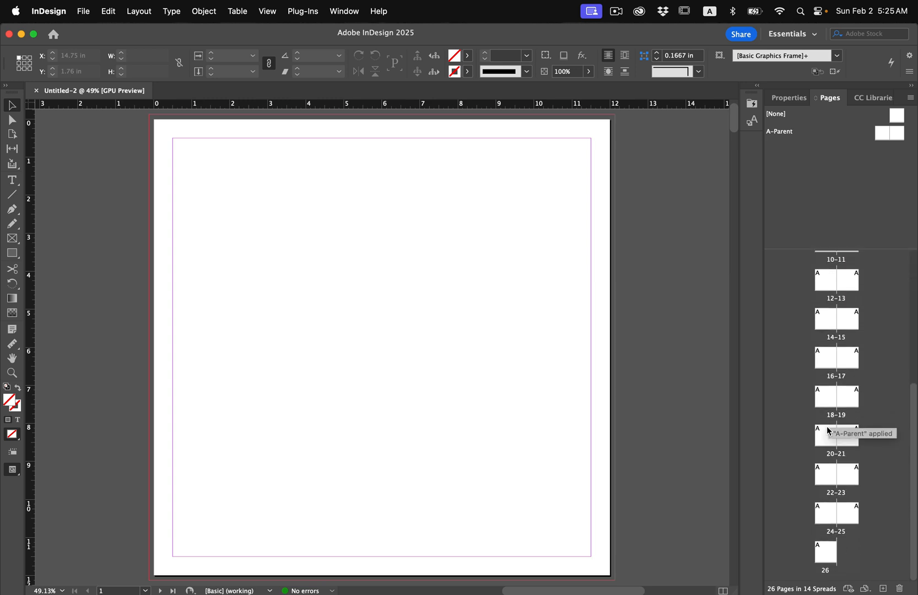
scroll(828, 430, up, 10)
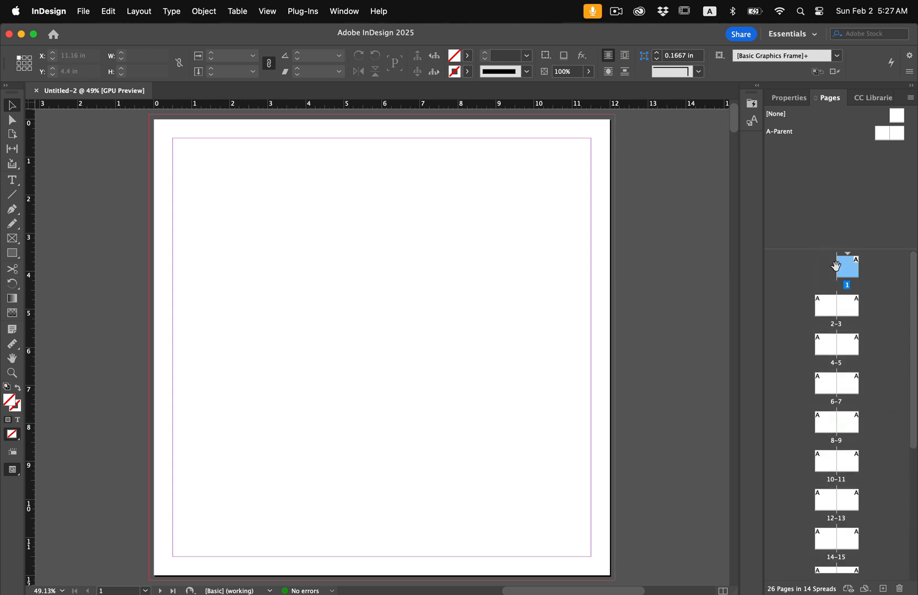
scroll(557, 383, down, 10)
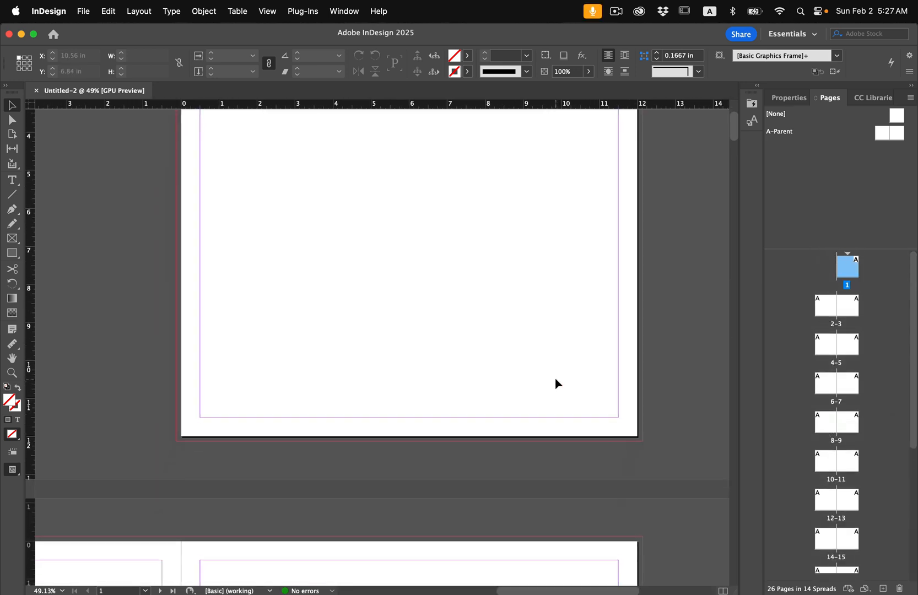
scroll(557, 384, down, 3)
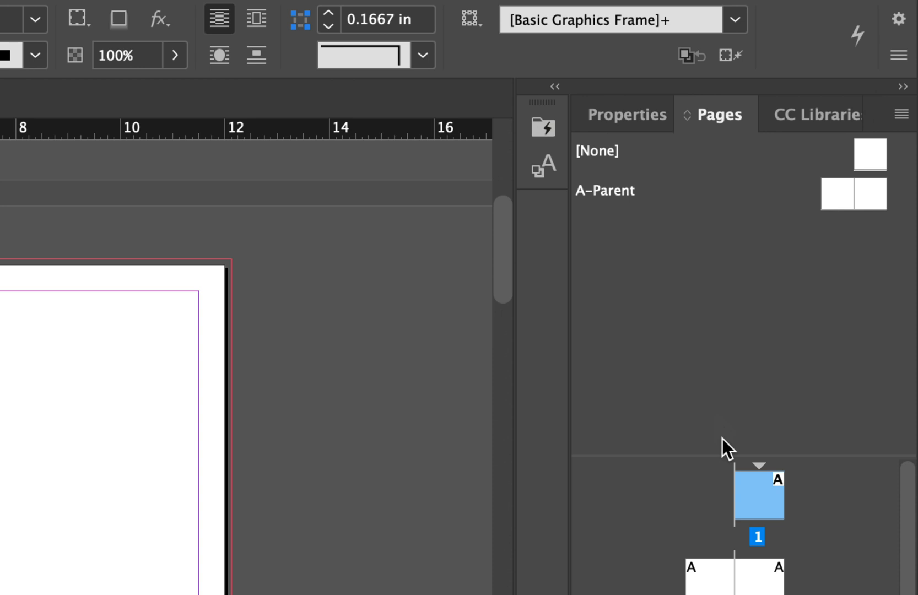
Enlarge the document page list and open the A-Parent spread for editing
drag(715, 455, 713, 283)
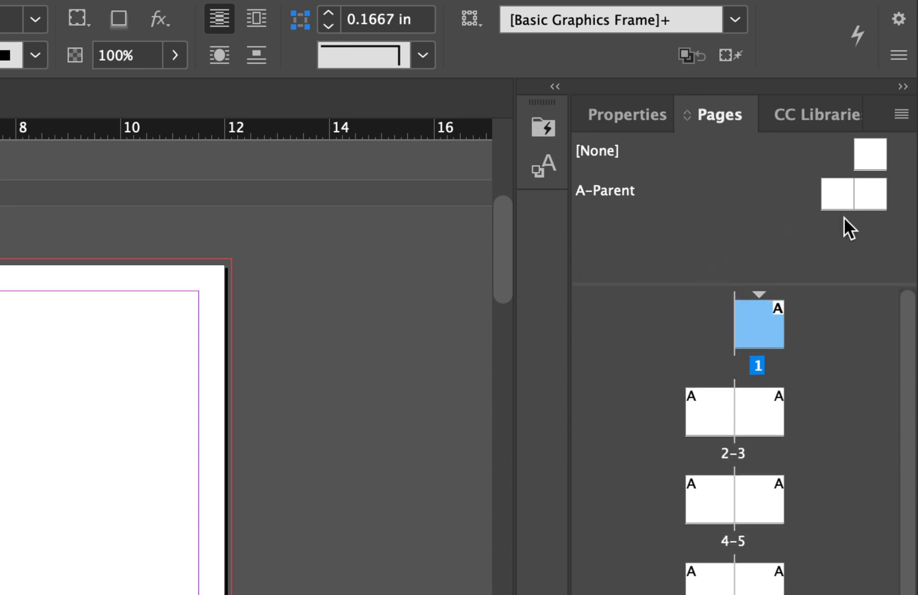
double_click(836, 194)
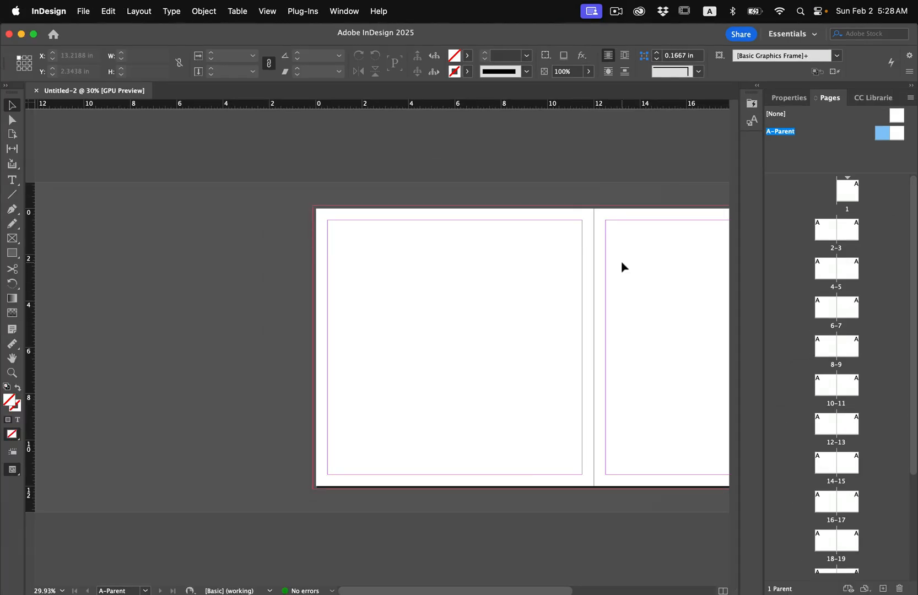
scroll(250, 484, right, 5)
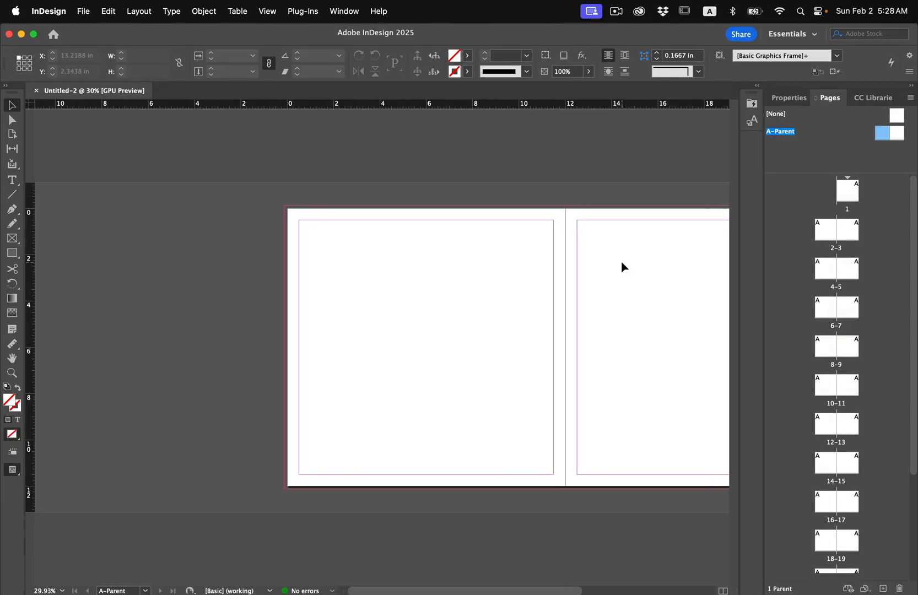
scroll(623, 267, right, 2)
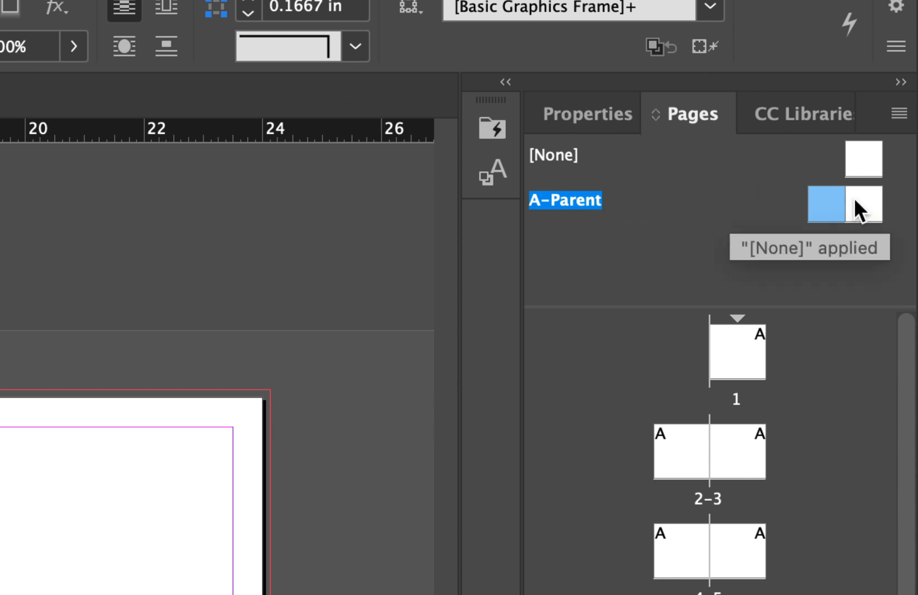
Rotate the spread view of the A-Parent spread 90° clockwise
click(898, 116)
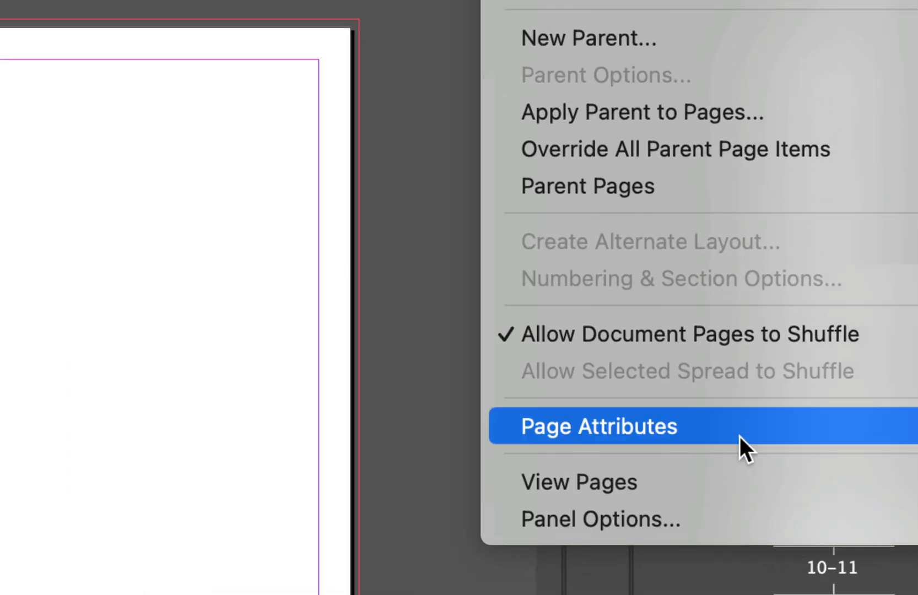
mouse_move(764, 471)
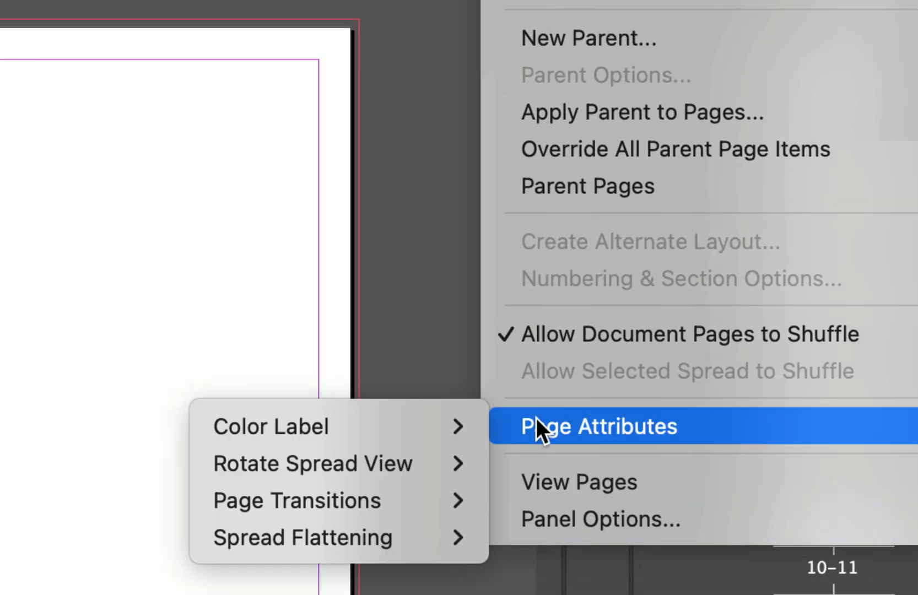
mouse_move(415, 460)
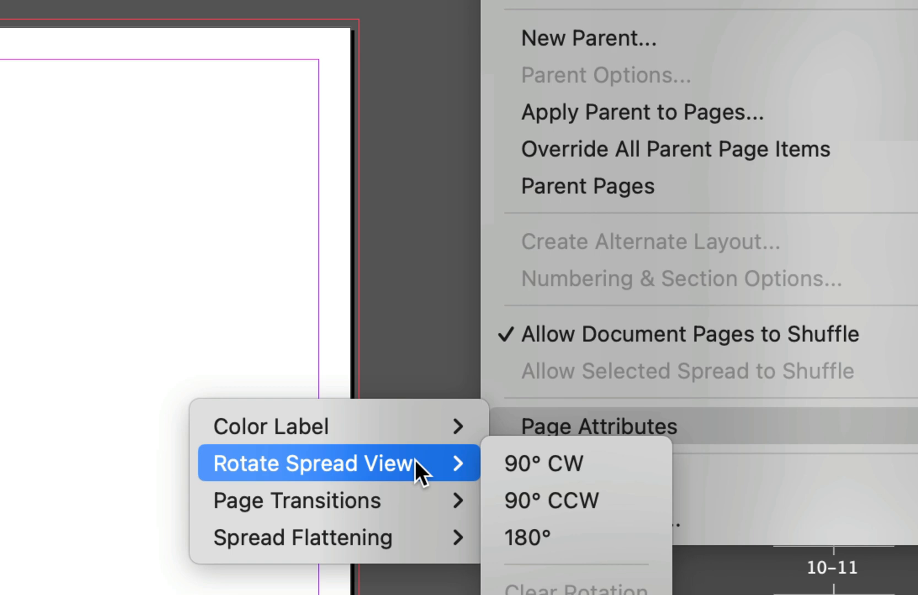
click(607, 468)
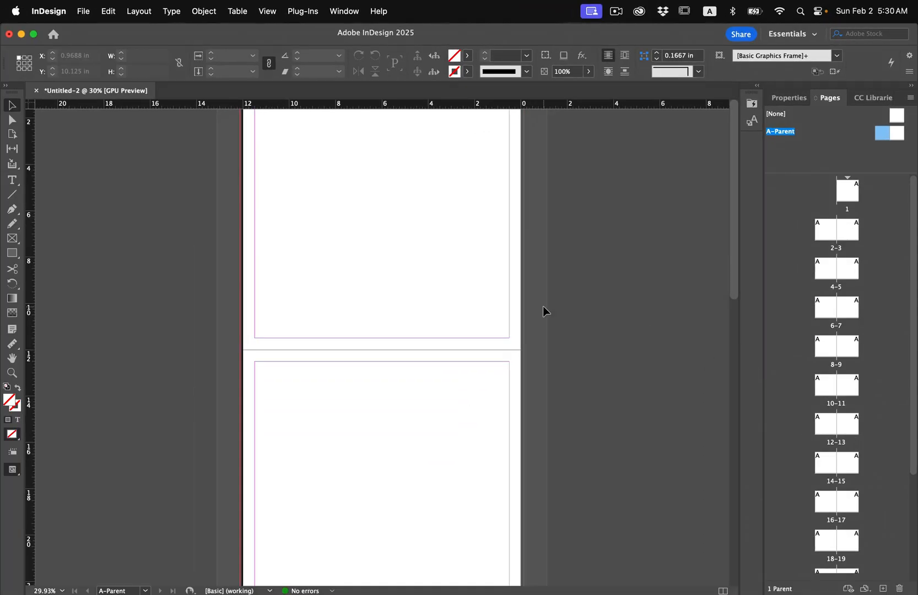
Draw a rectangular image frame about 12.25 x 12.15 in over the upper page of the rotated A-Parent spread, from the bleed edges to the fold
scroll(543, 312, up, 5)
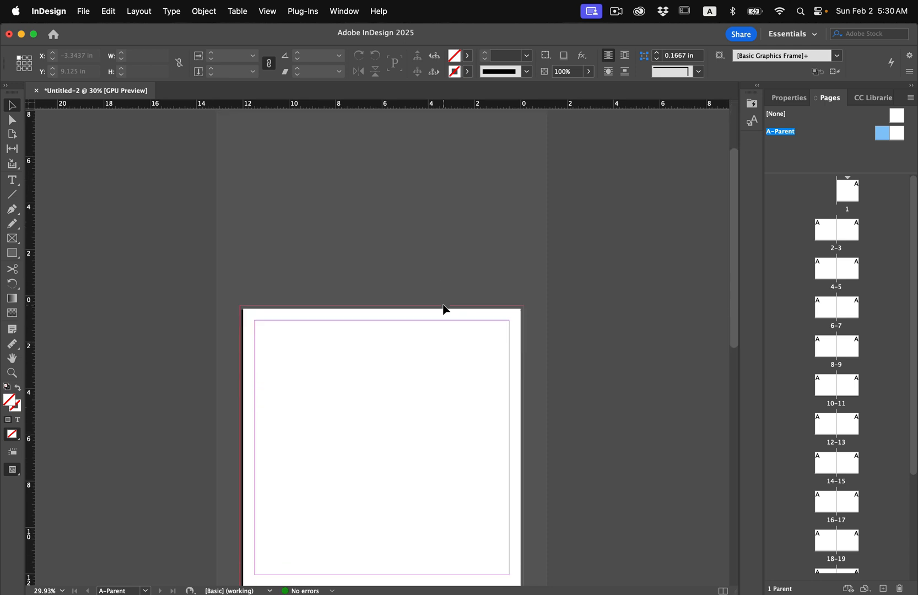
scroll(445, 310, down, 5)
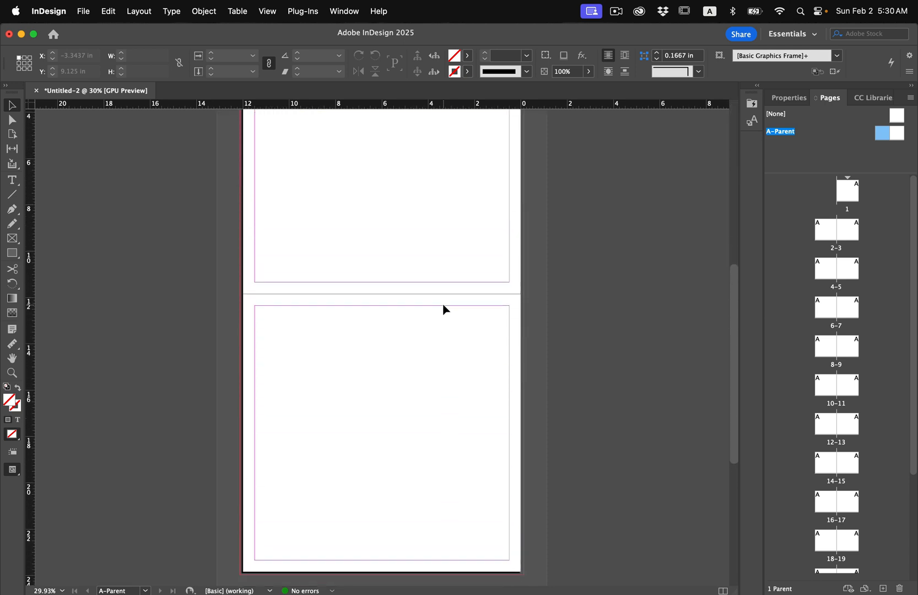
scroll(445, 310, up, 1)
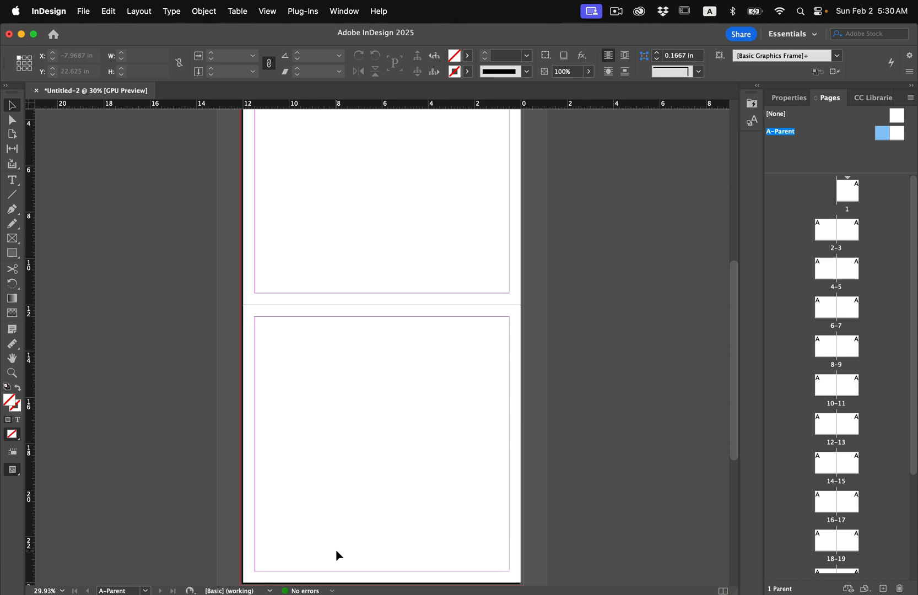
scroll(335, 550, up, 2)
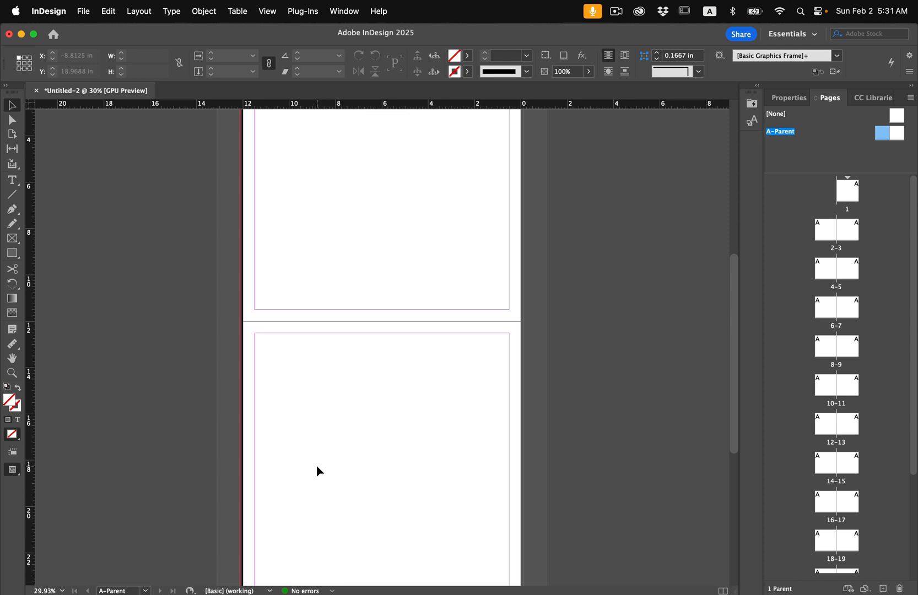
scroll(319, 471, up, 5)
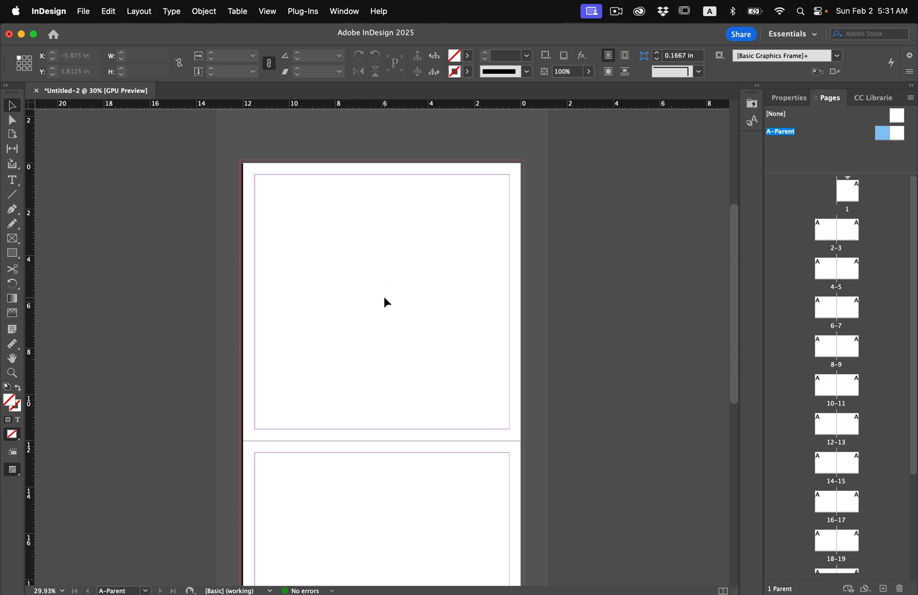
scroll(385, 298, up, 5)
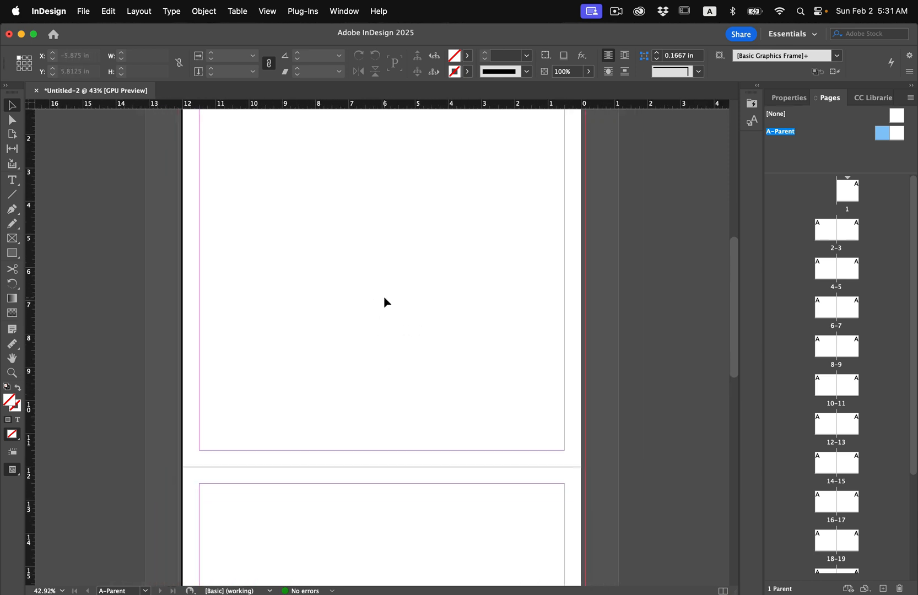
scroll(385, 302, down, 1)
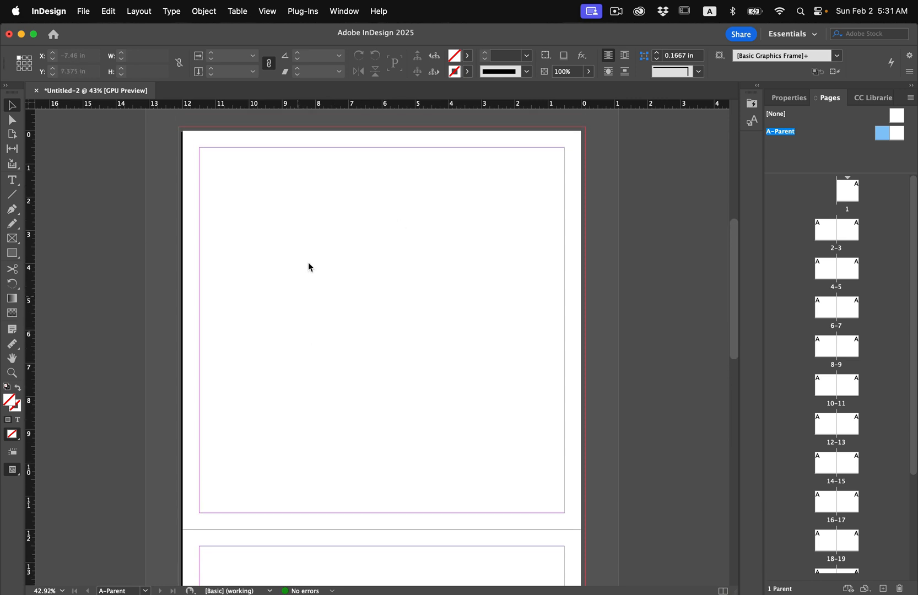
click(12, 239)
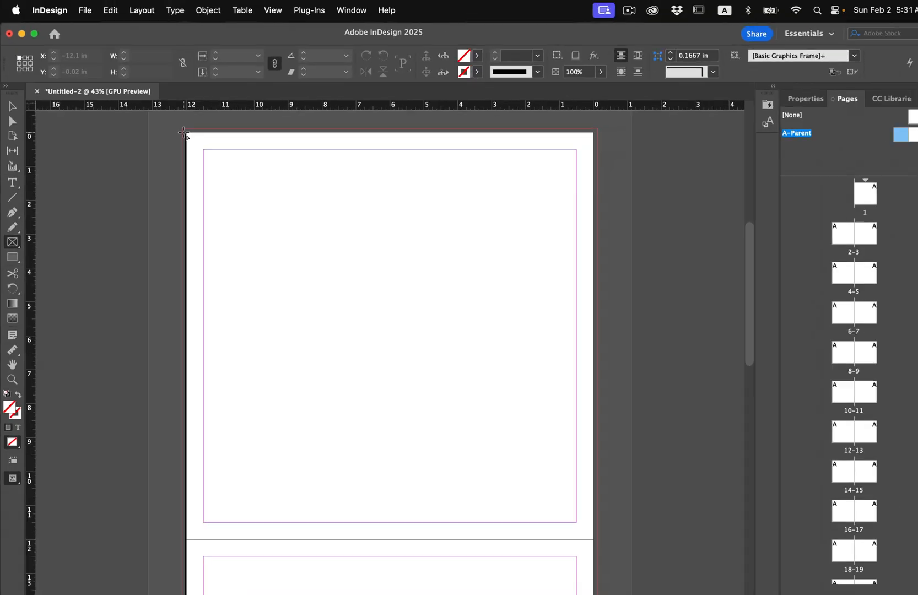
drag(183, 133, 223, 179)
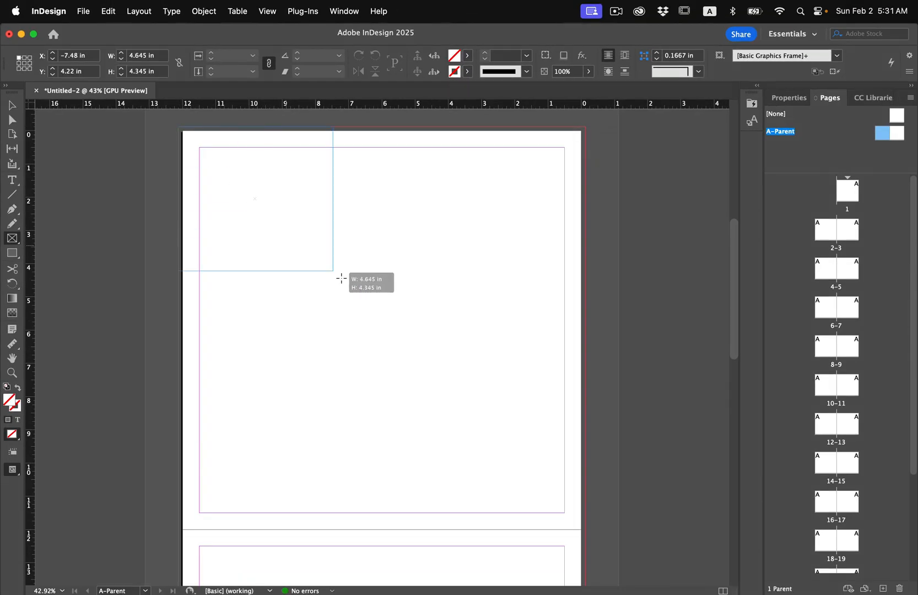
drag(341, 278, 584, 530)
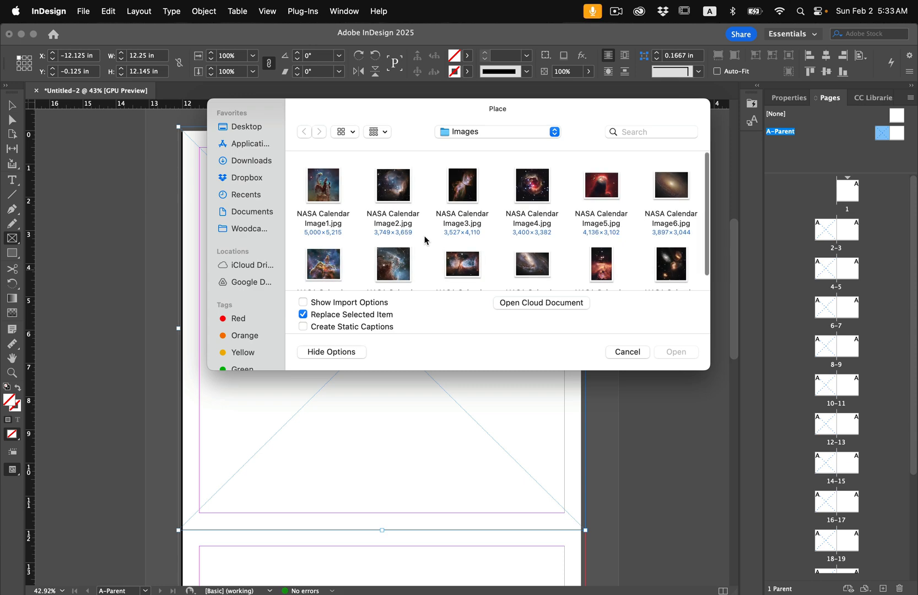
Place NASA Calendar Image1.jpg in the upper page's frame and fill the frame proportionally
click(312, 186)
key(Return)
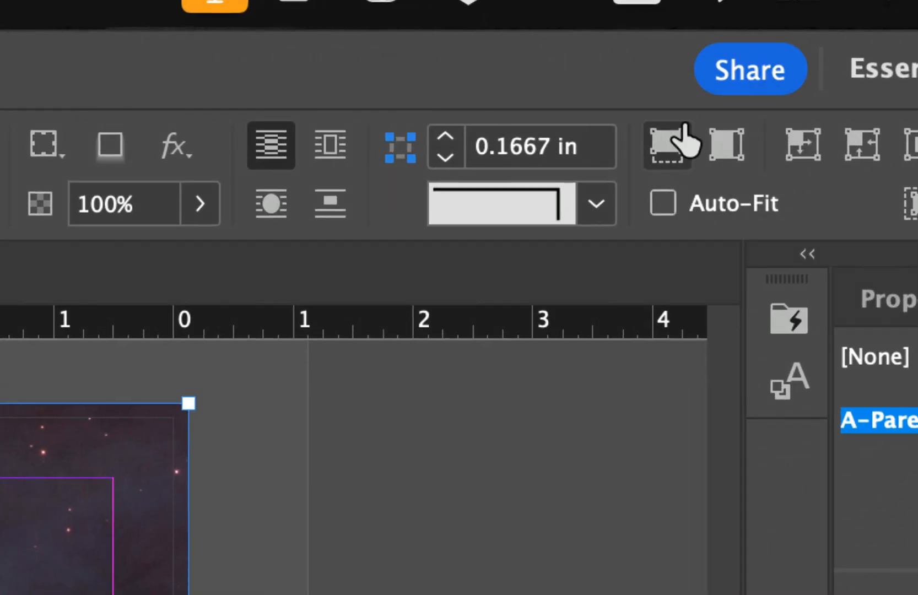
click(675, 156)
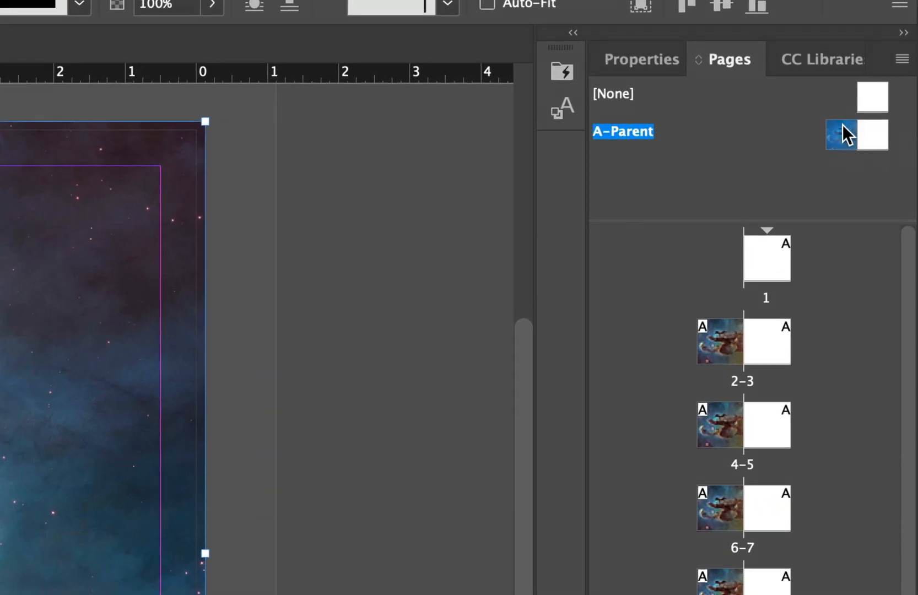
scroll(717, 496, down, 5)
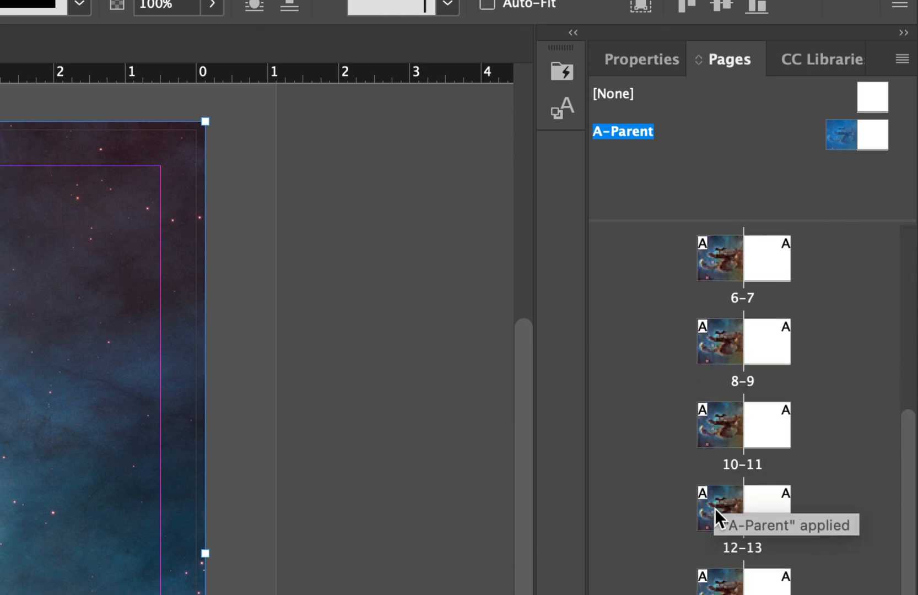
Draw a text frame about 8.5 x 3.1 in near the upper margin of the lower A-Parent page and enter "January"
scroll(714, 508, down, 1)
scroll(713, 498, up, 5)
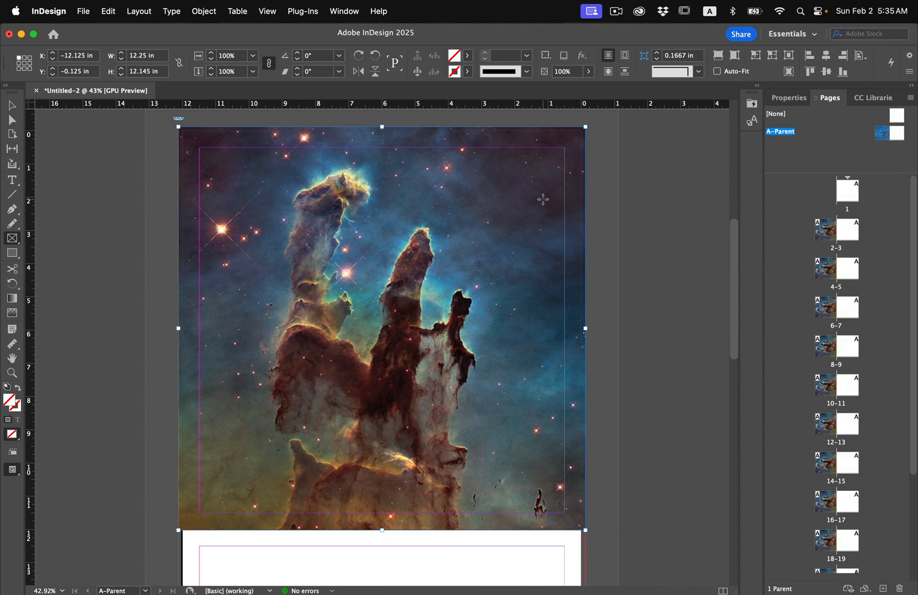
scroll(385, 343, down, 10)
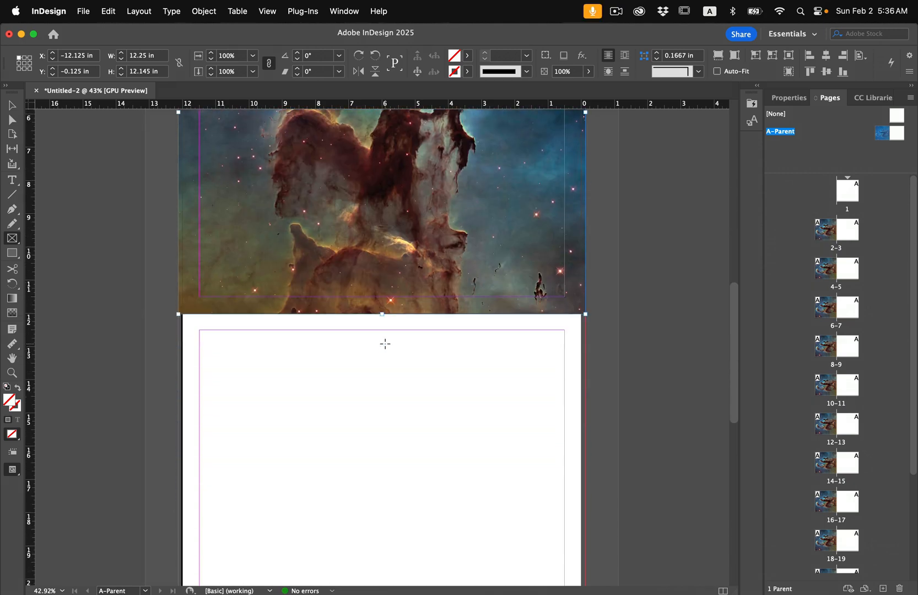
scroll(385, 343, down, 4)
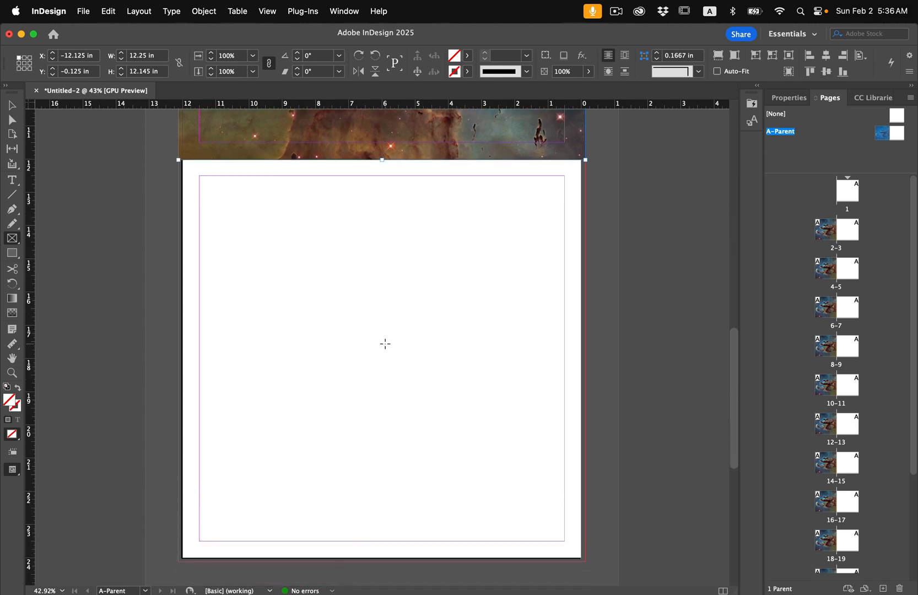
key(v)
click(322, 291)
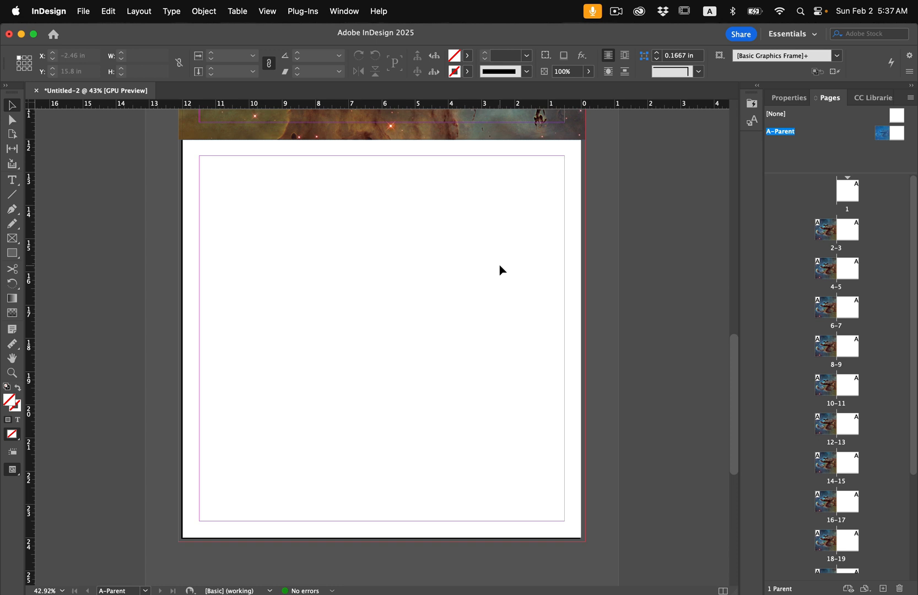
click(10, 183)
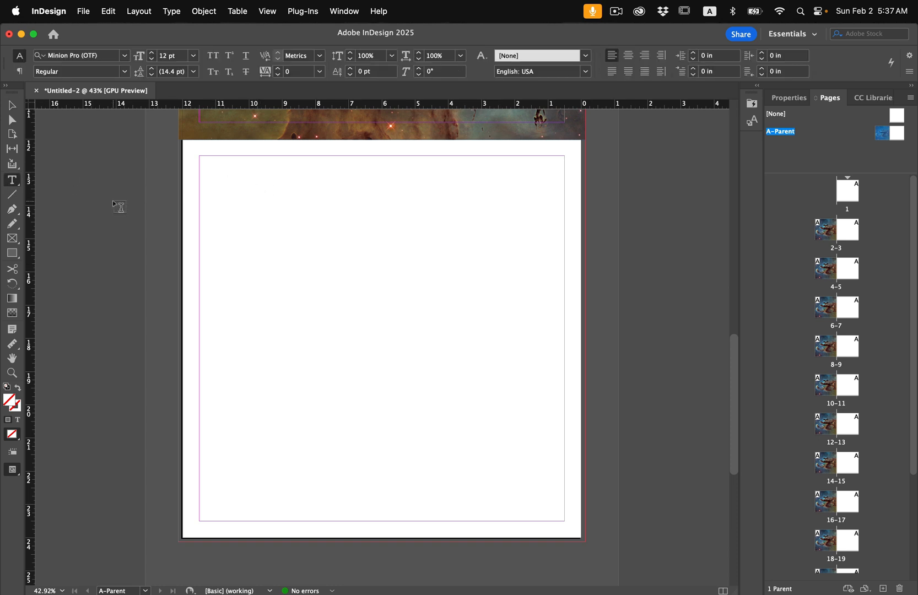
drag(230, 163, 510, 263)
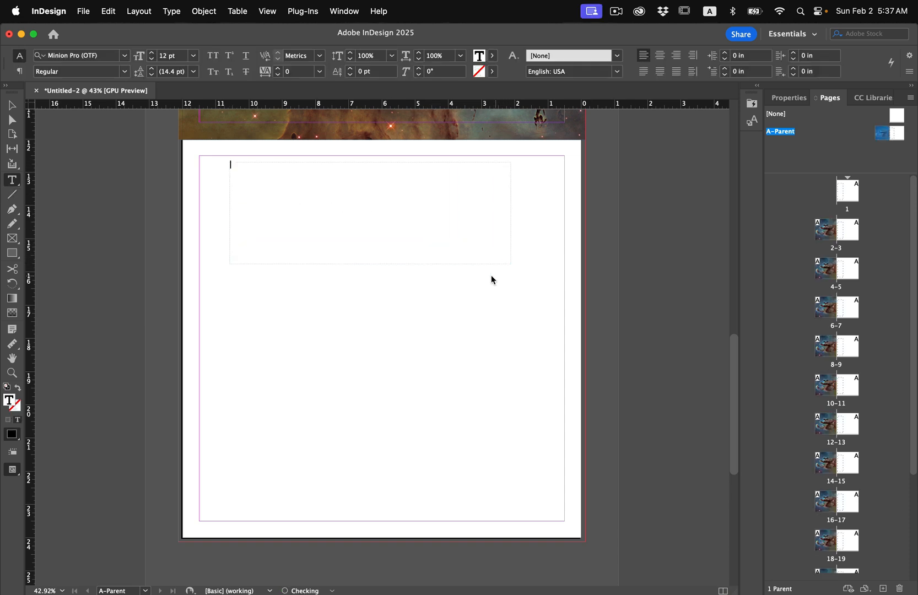
text(January)
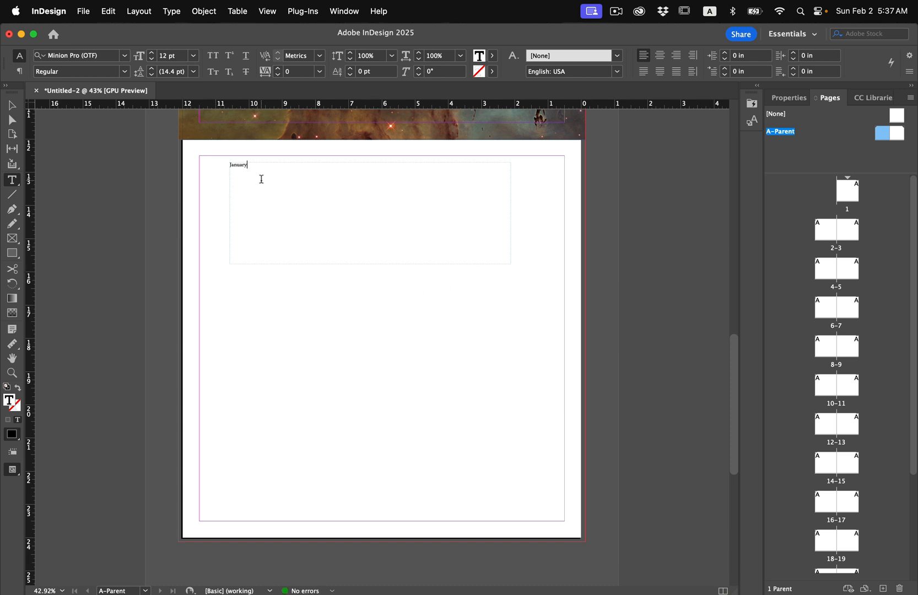
Set the "January" text to 130 pt in the Good Times font
drag(249, 167, 190, 168)
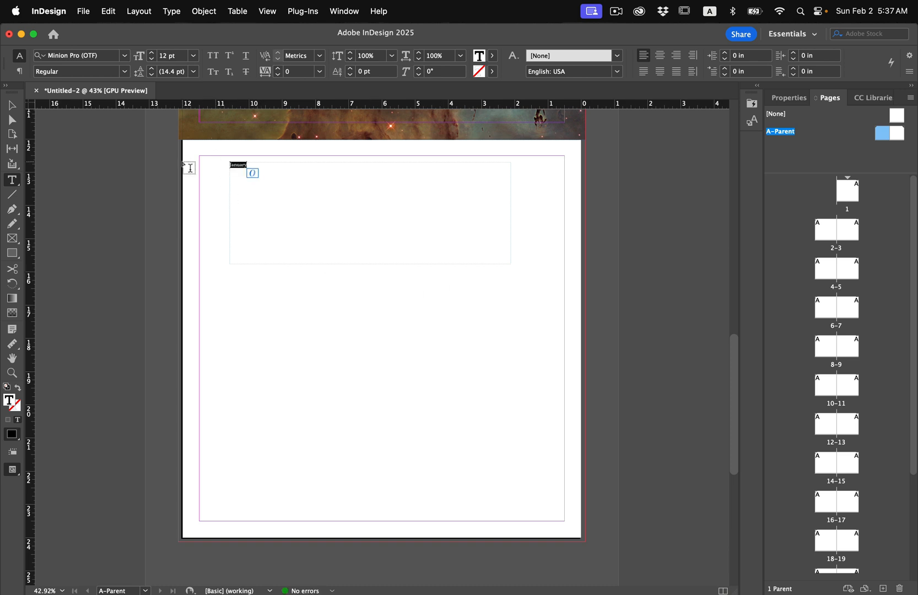
click(153, 57)
drag(154, 58, 154, 57)
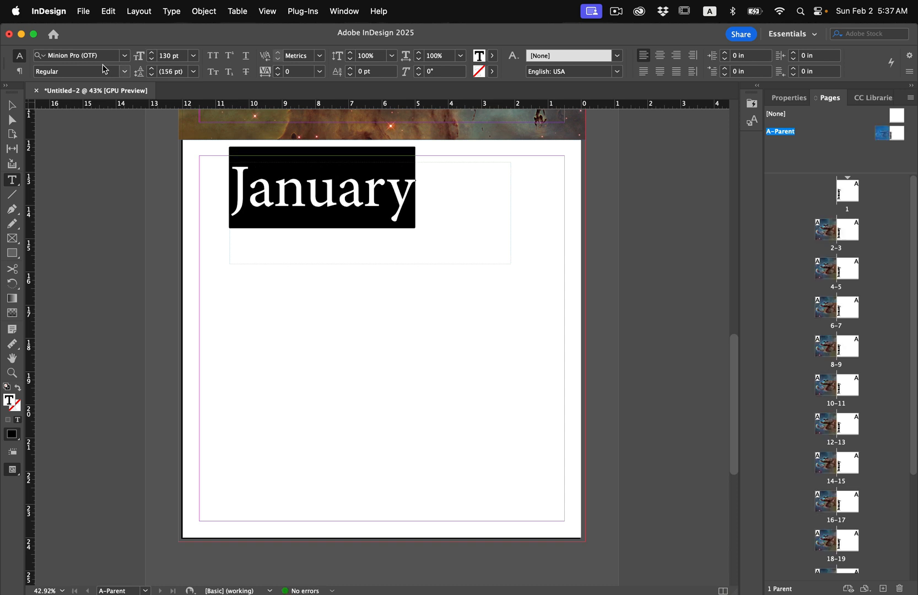
click(125, 56)
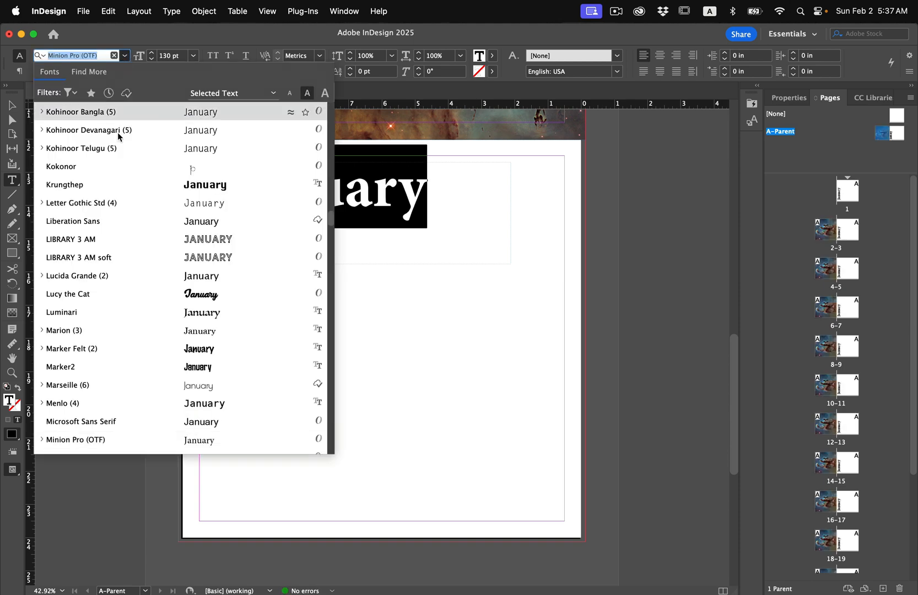
scroll(124, 215, up, 15)
scroll(123, 218, up, 10)
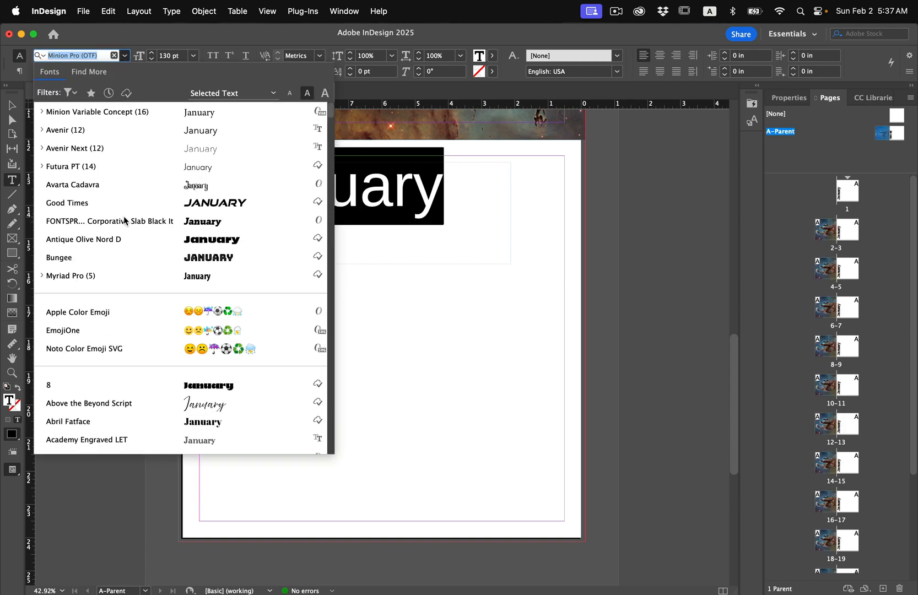
click(119, 203)
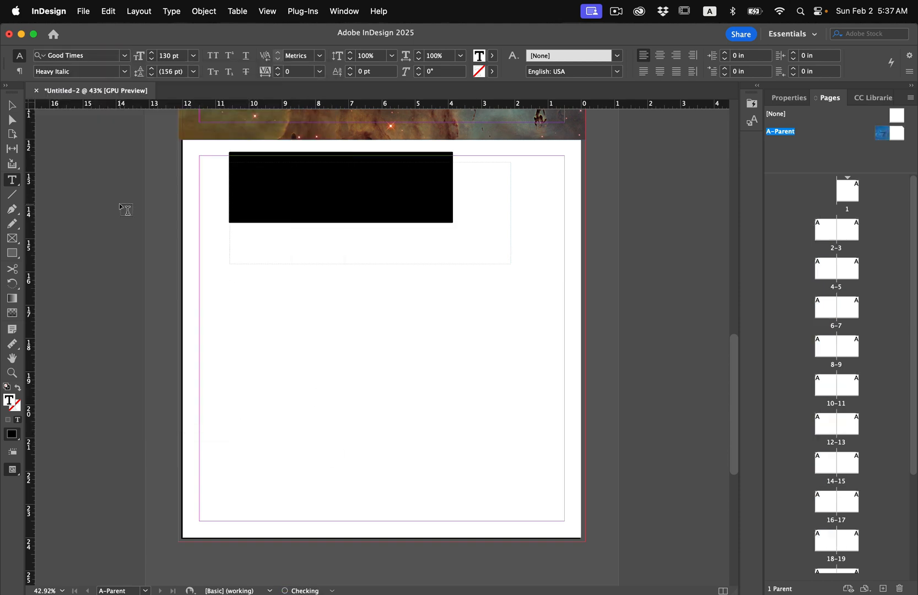
Reduce the month heading's font size to 92 pt so the whole word fits on one line
key(super+shift+comma)
key(super+shift+comma)
key(super+shift+comma)
key(super+shift+comma)
key(super+shift+comma)
key(super+shift+comma)
key(super+shift+comma)
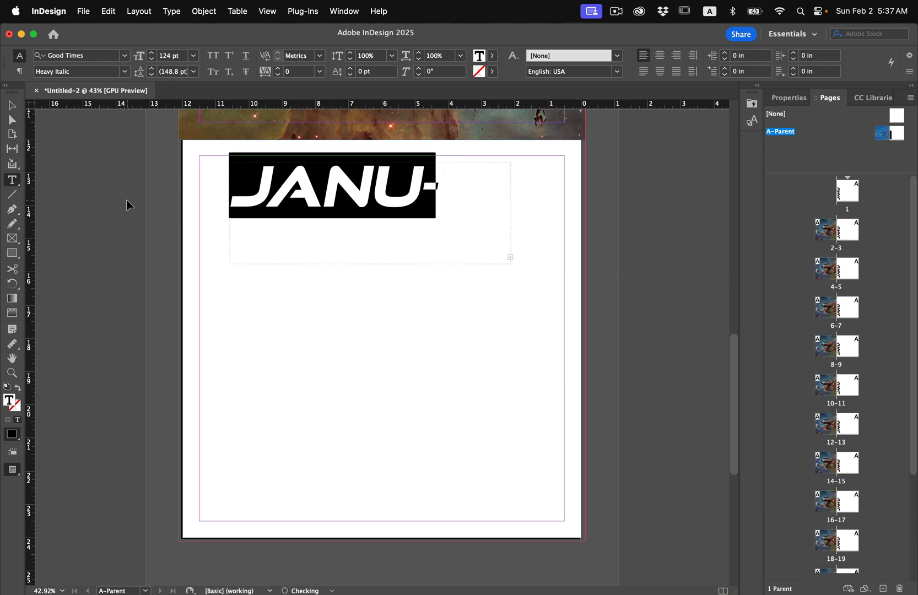
key(super+shift+comma)
key(super+shift+comma)
key(super+shift+comma)
key(super+shift+comma)
key(super+shift+comma)
key(super+shift+comma)
key(super+shift+comma)
key(super+shift+comma)
key(super+shift+comma)
key(super+shift+comma)
key(super+shift+comma)
key(super+shift+comma)
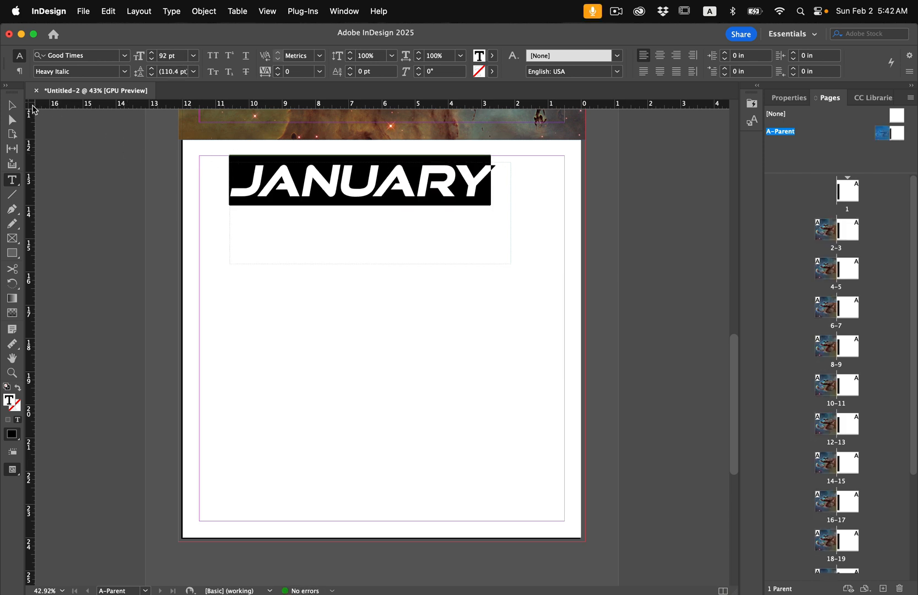
Tighten the text frame around the month heading to about 8.22 x 1.38 in
click(11, 108)
scroll(474, 231, up, 2)
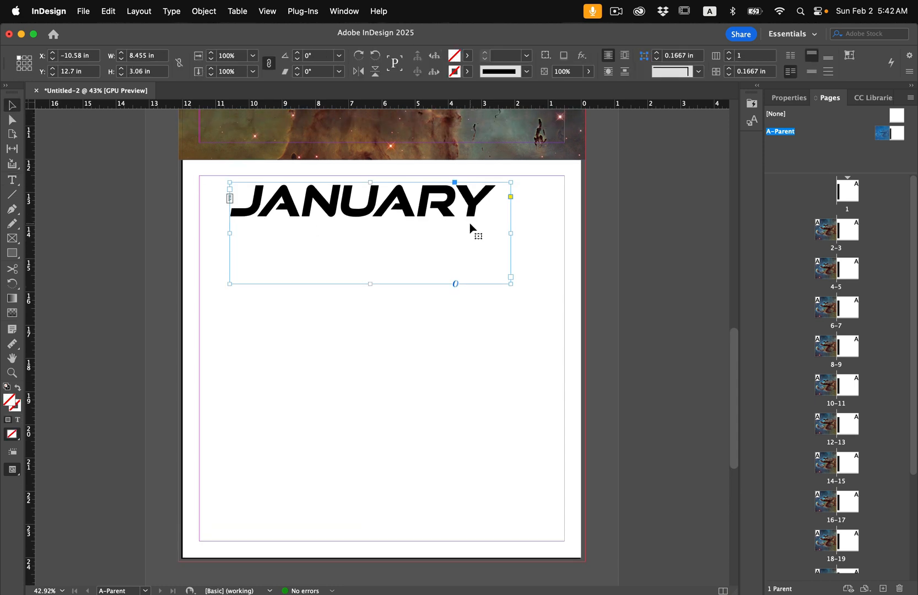
drag(510, 284, 503, 228)
Try the month heading in the lower page's bottom-left margin corner and in the image page's bottom-right margin corner
drag(448, 216, 420, 532)
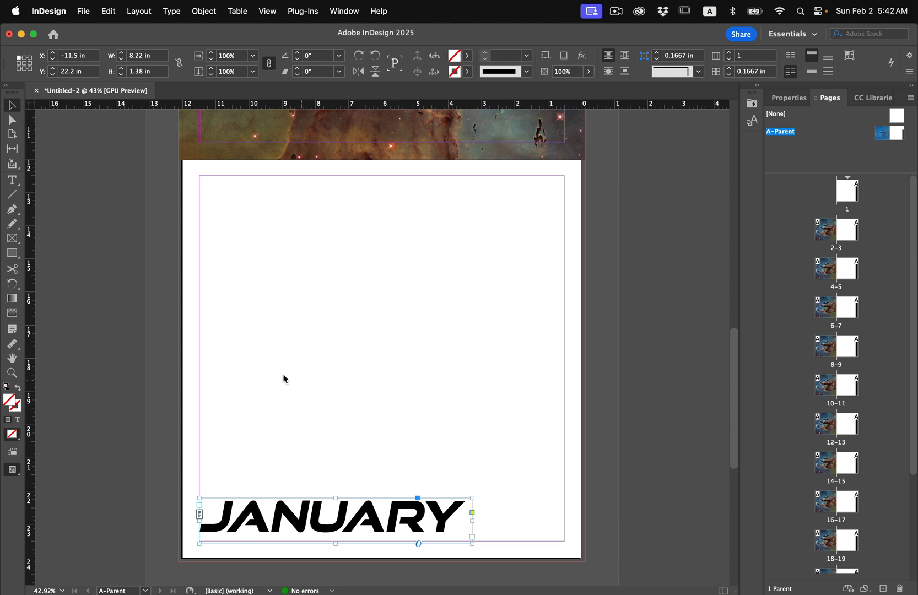
drag(306, 514, 365, 240)
scroll(364, 237, up, 3)
drag(366, 332, 393, 209)
scroll(394, 208, up, 3)
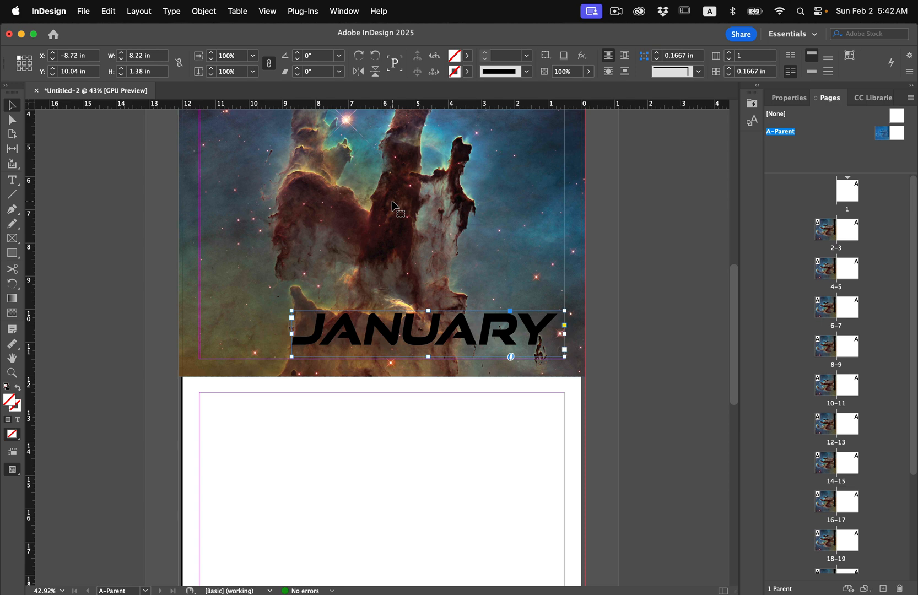
scroll(394, 208, down, 4)
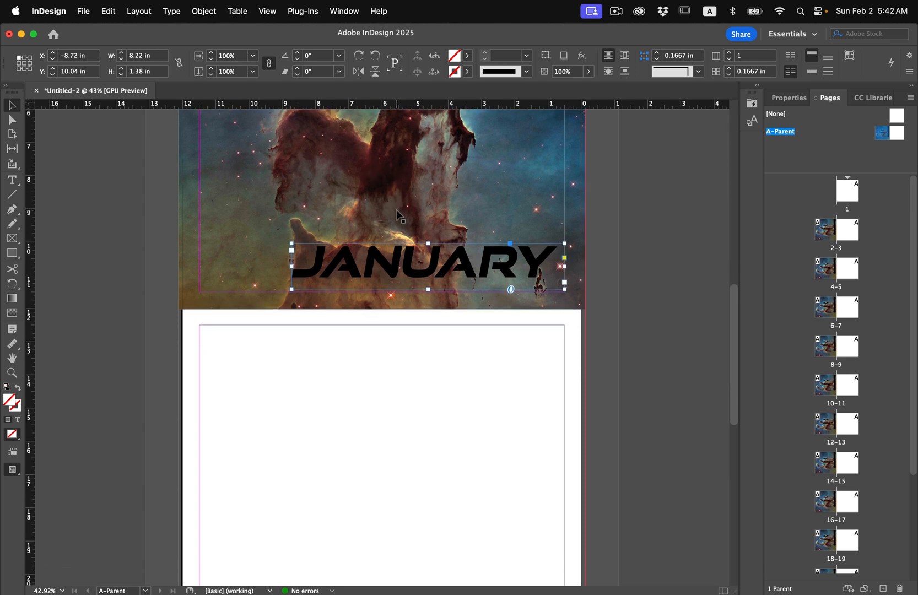
scroll(391, 235, down, 1)
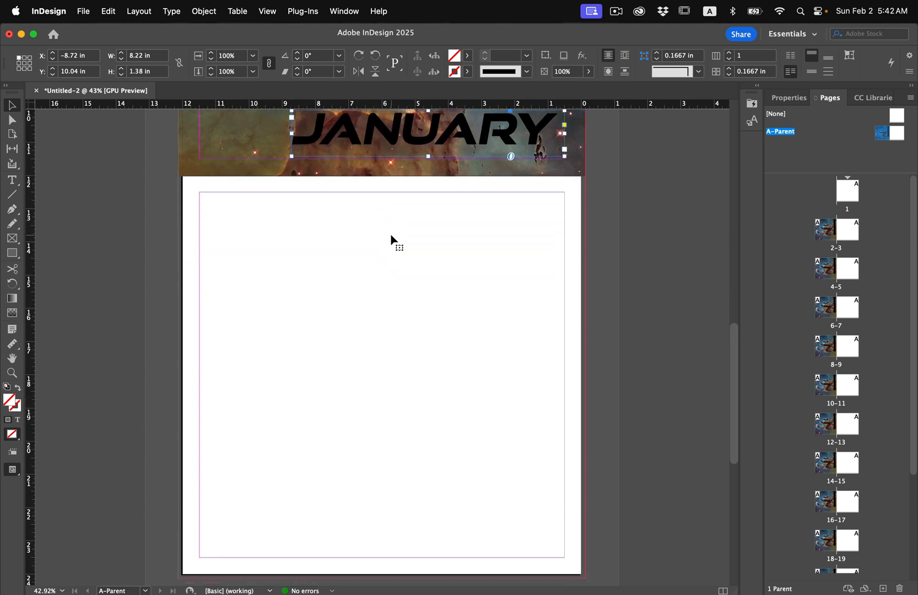
Place the month heading in the lower page's top-right margin corner, scaling it up slightly together with its frame
drag(395, 132, 335, 214)
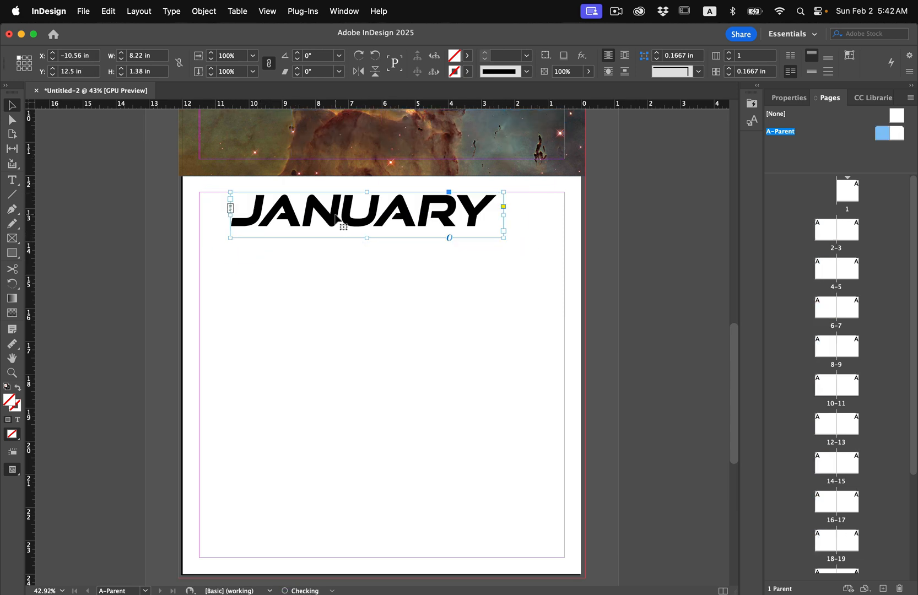
drag(504, 238, 535, 244)
drag(458, 225, 514, 224)
click(536, 303)
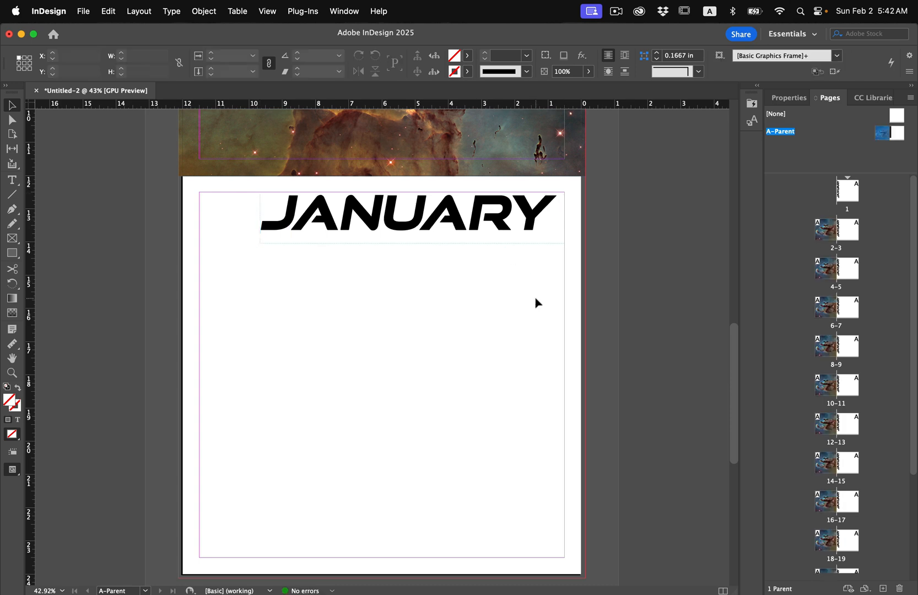
Open the caption setup for images and set the first metadata line to Title
scroll(535, 298, up, 3)
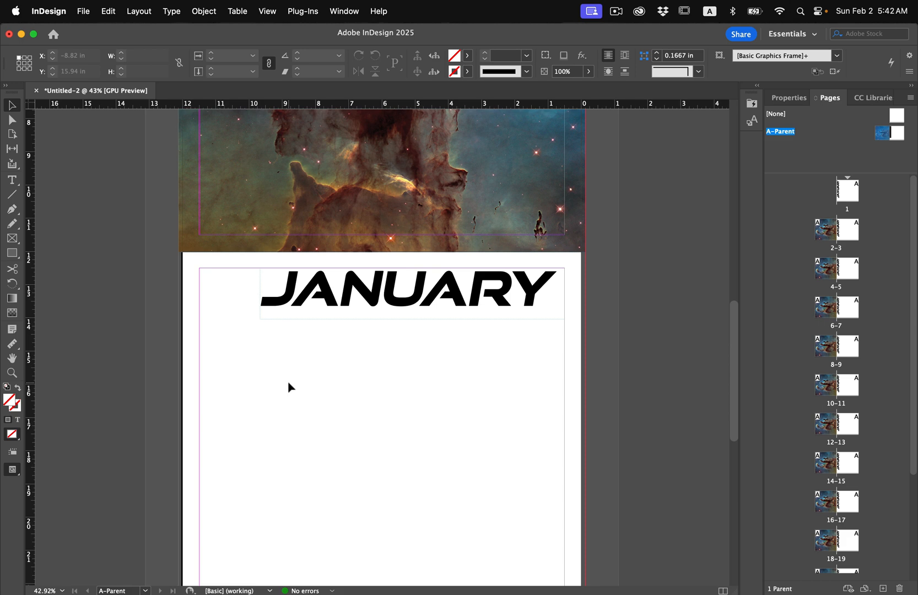
scroll(255, 329, up, 10)
scroll(254, 329, down, 5)
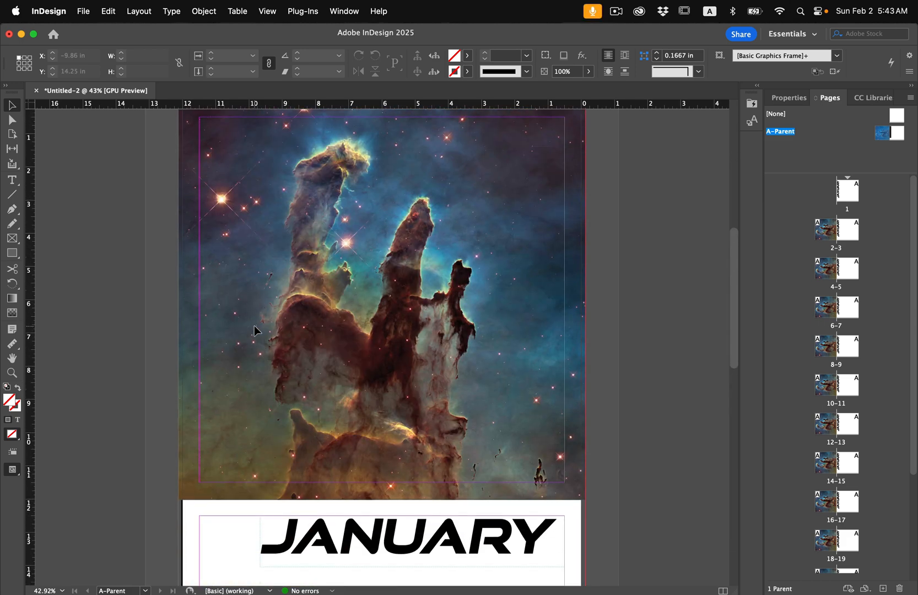
scroll(254, 329, up, 2)
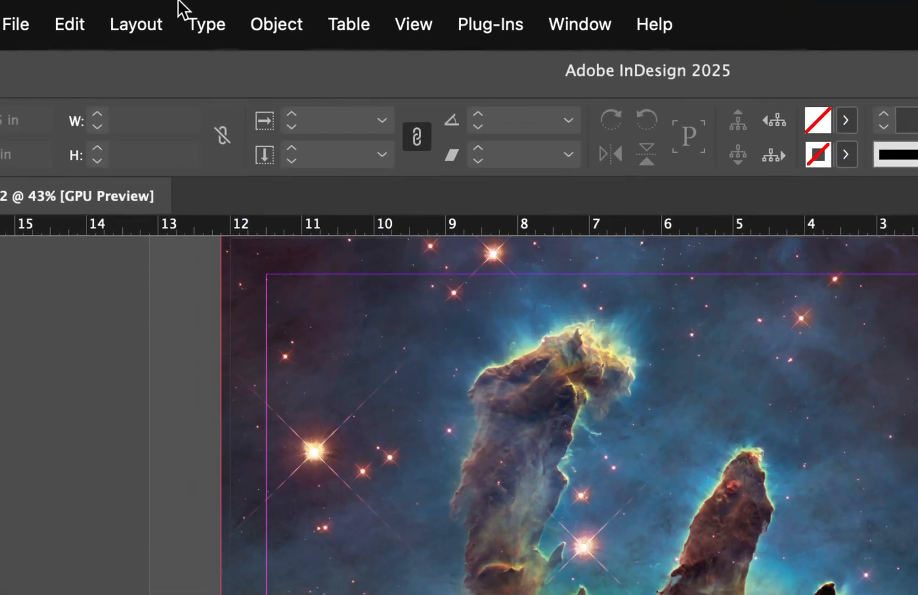
click(203, 11)
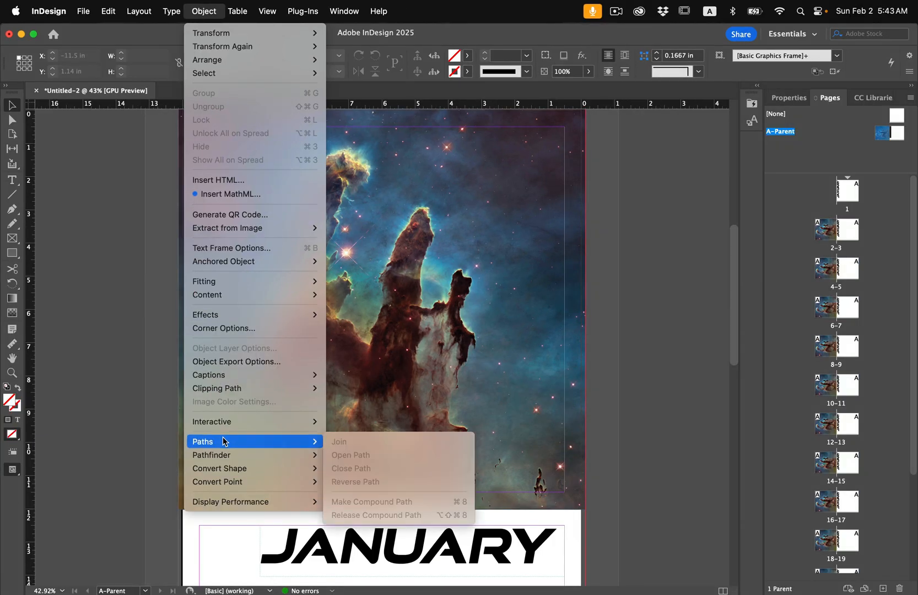
mouse_move(242, 375)
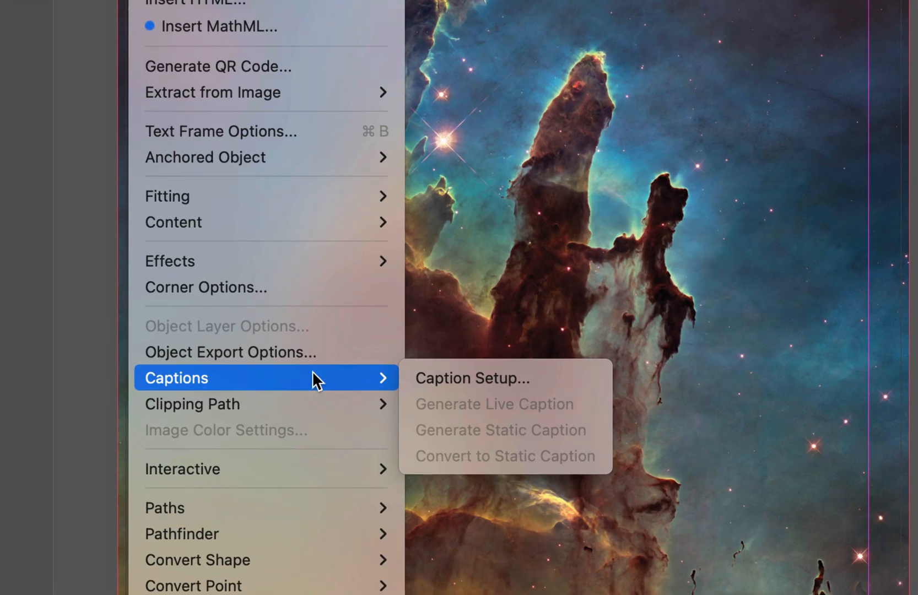
click(428, 376)
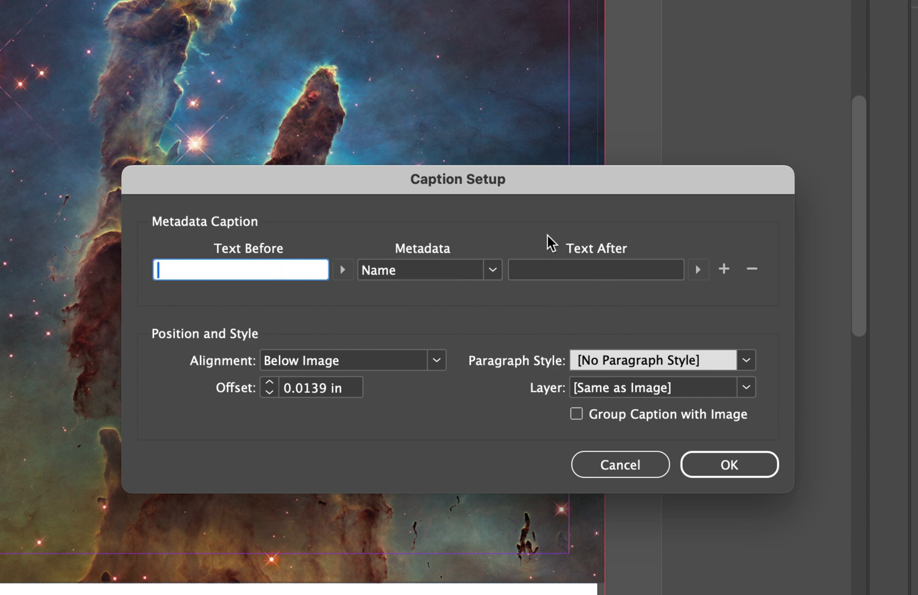
click(493, 271)
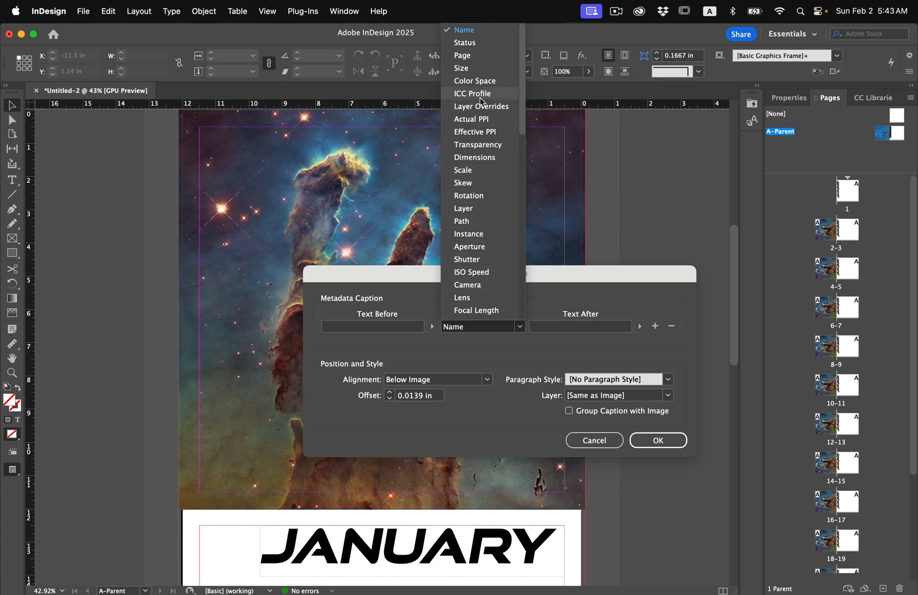
scroll(487, 265, down, 1)
scroll(487, 265, down, 15)
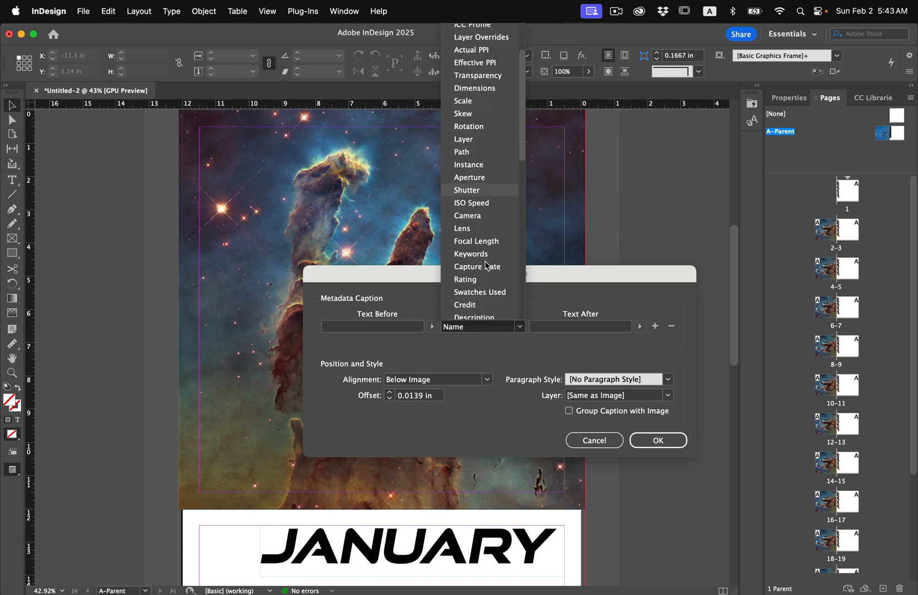
scroll(487, 265, up, 3)
scroll(487, 265, up, 7)
scroll(487, 265, down, 20)
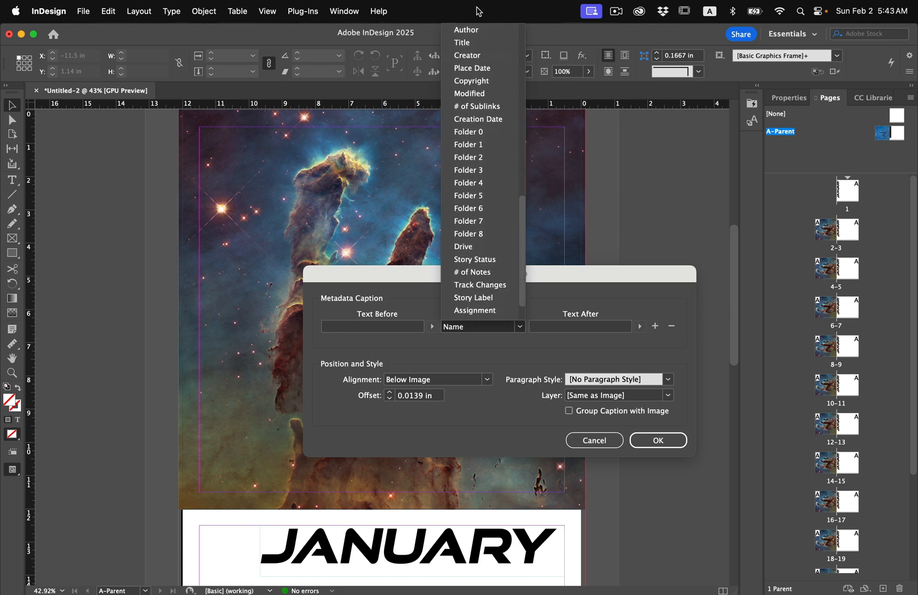
click(477, 43)
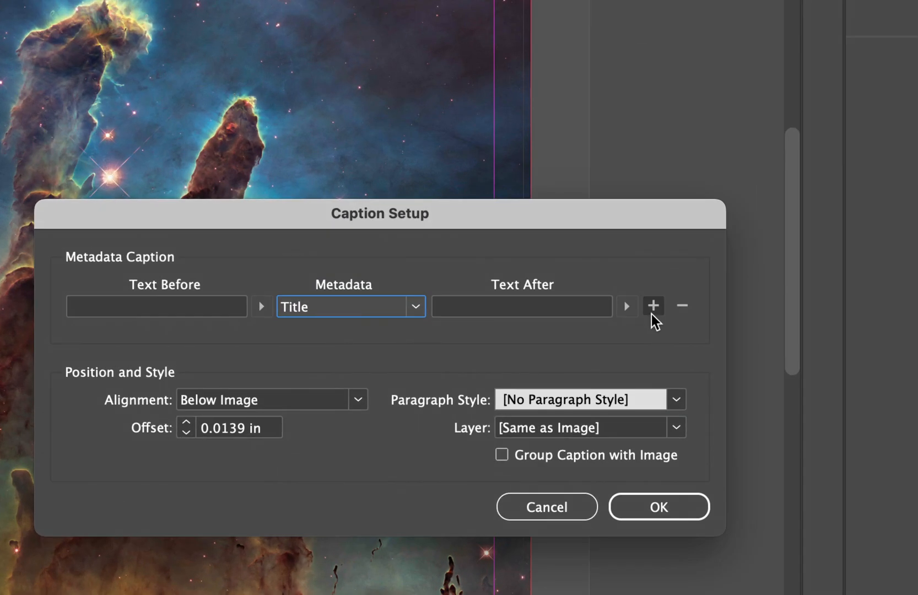
Add a second metadata line to the caption setup and set it to Description
click(654, 315)
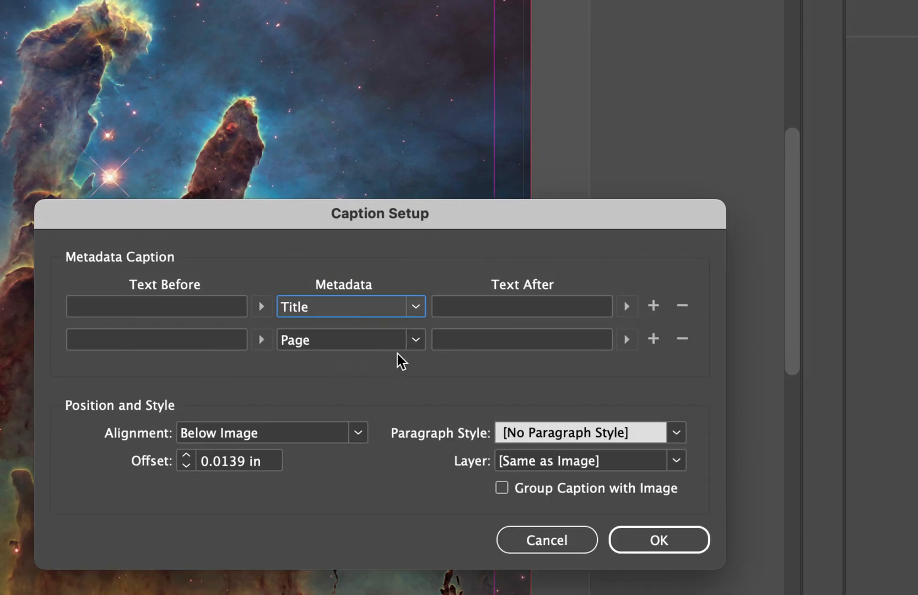
click(411, 344)
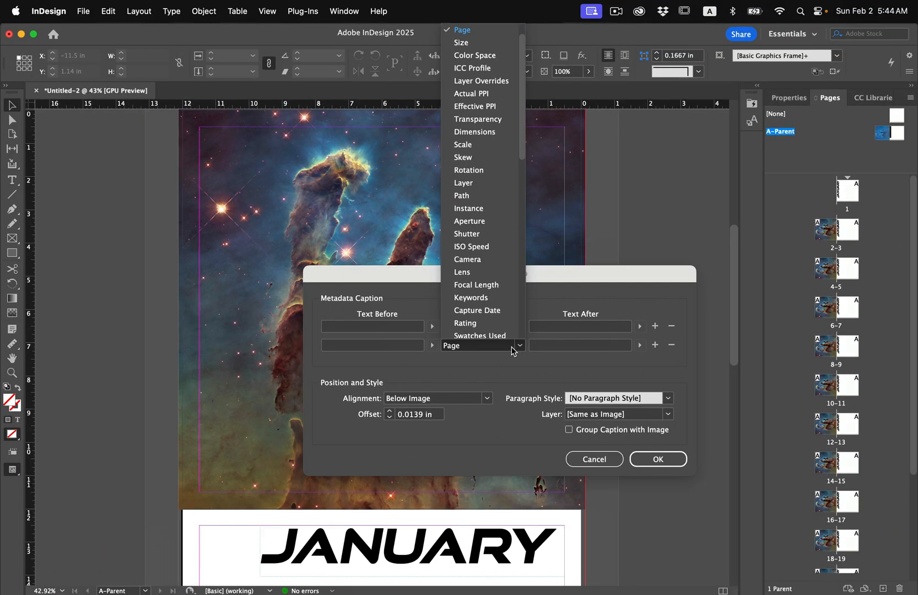
scroll(498, 263, down, 5)
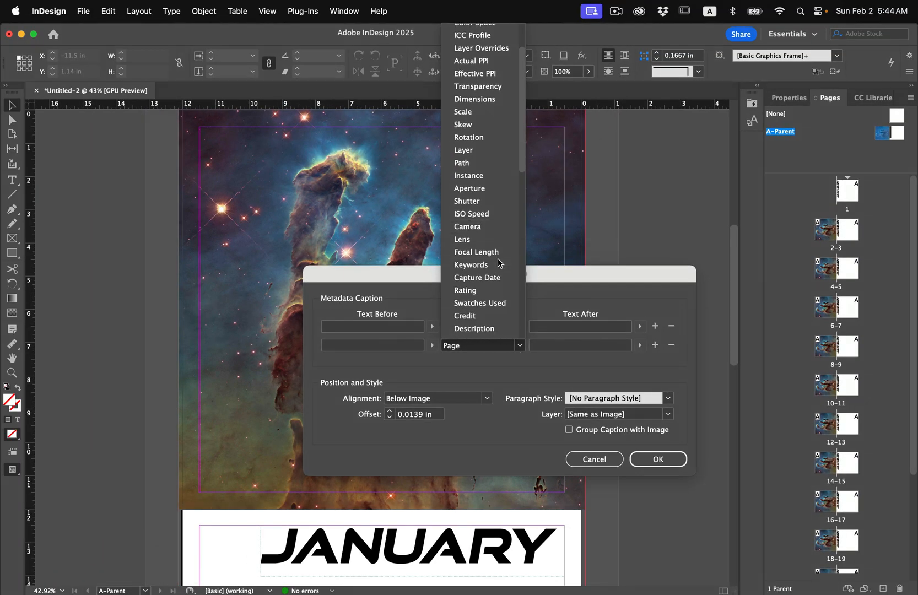
click(487, 234)
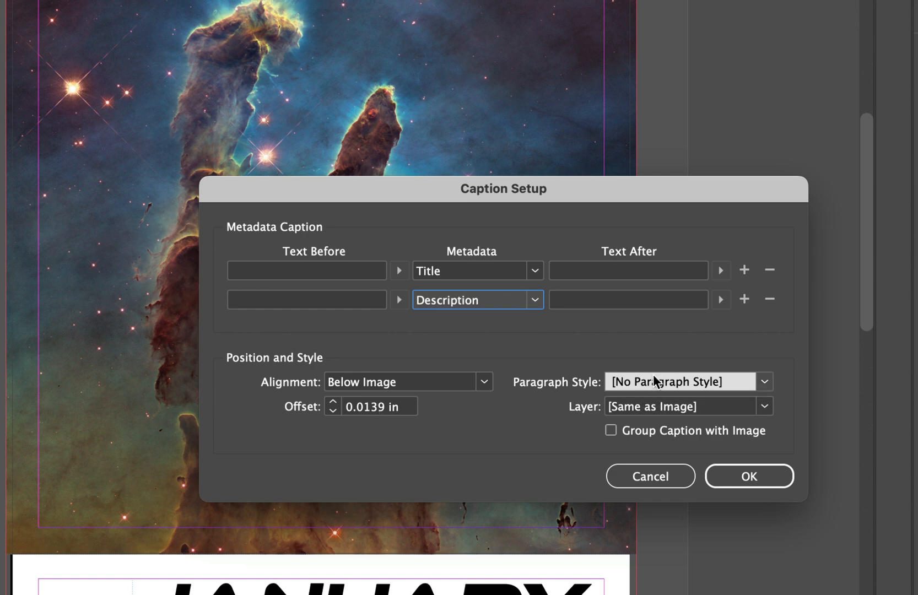
Accept the caption setup and generate a static caption from the parent spread's image
click(734, 483)
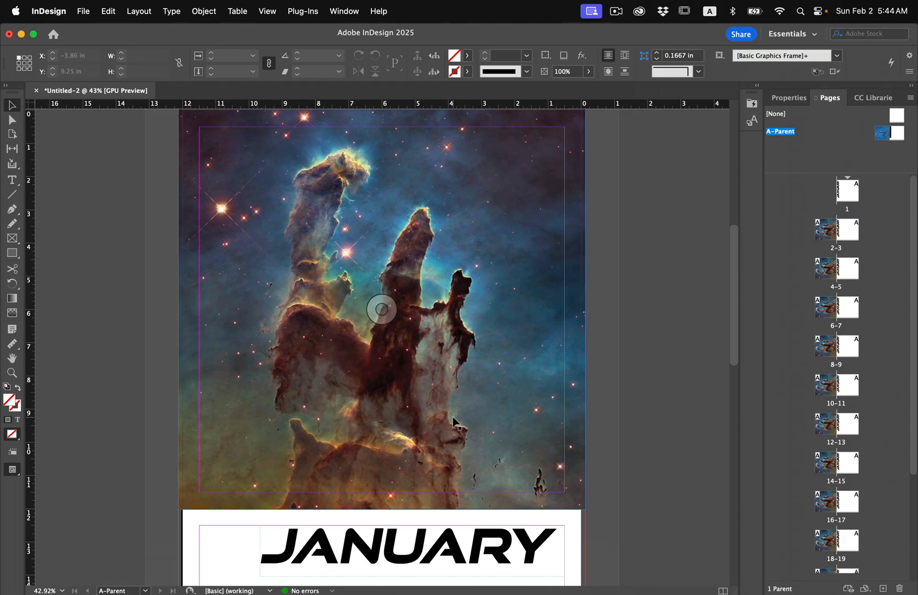
click(432, 440)
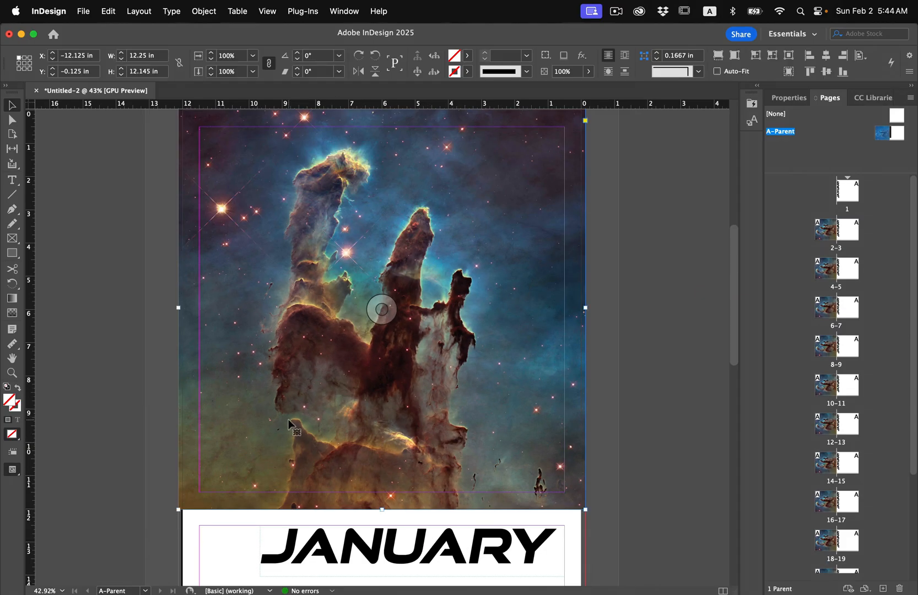
click(205, 12)
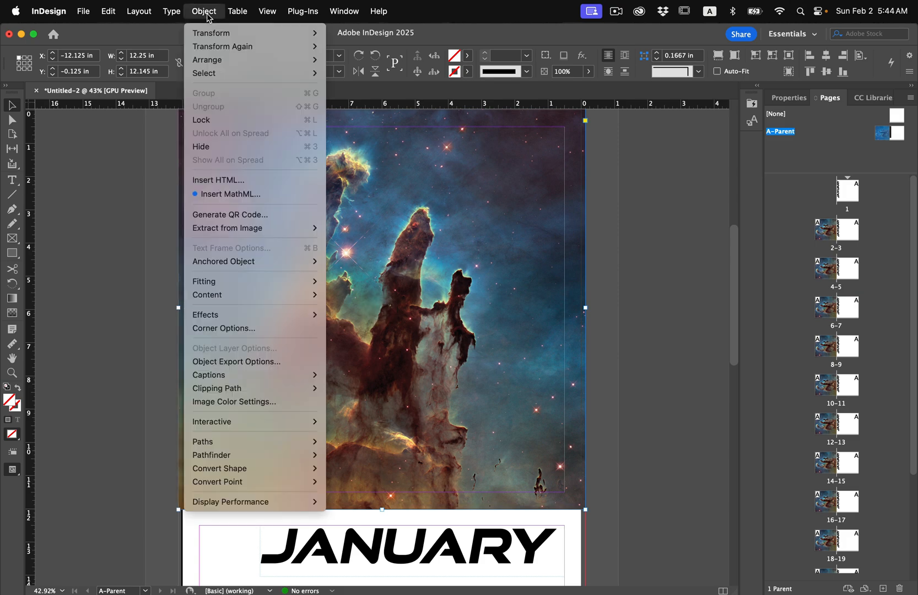
mouse_move(212, 380)
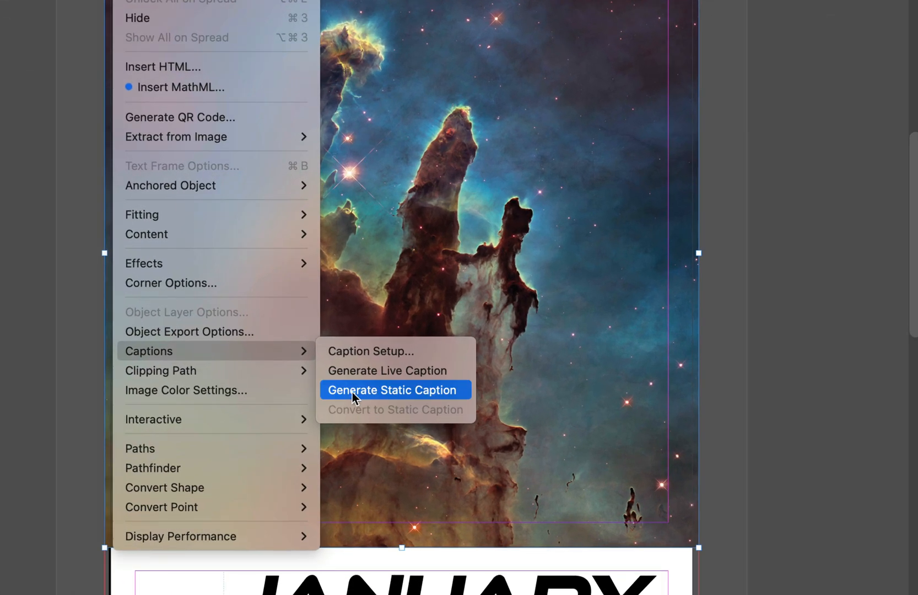
click(350, 401)
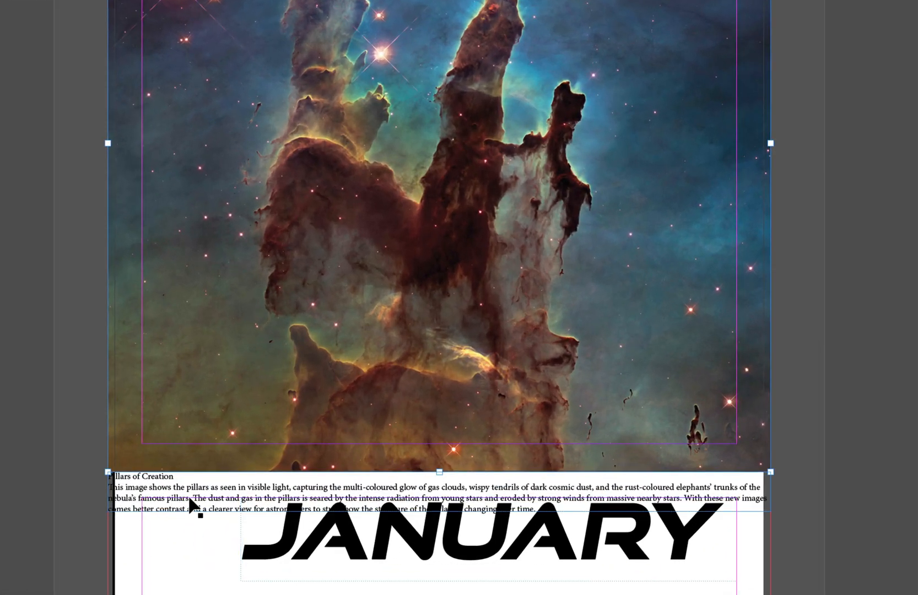
Place the caption frame below the month heading against the lower page's left margin, reshaping it to about 2.93 x 4.06 in
click(181, 501)
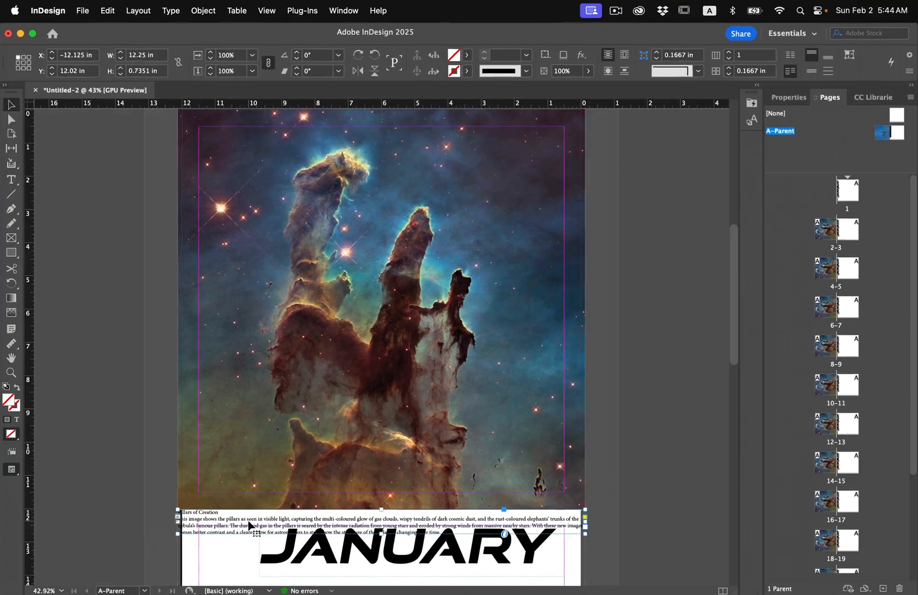
scroll(249, 523, down, 3)
scroll(249, 523, down, 5)
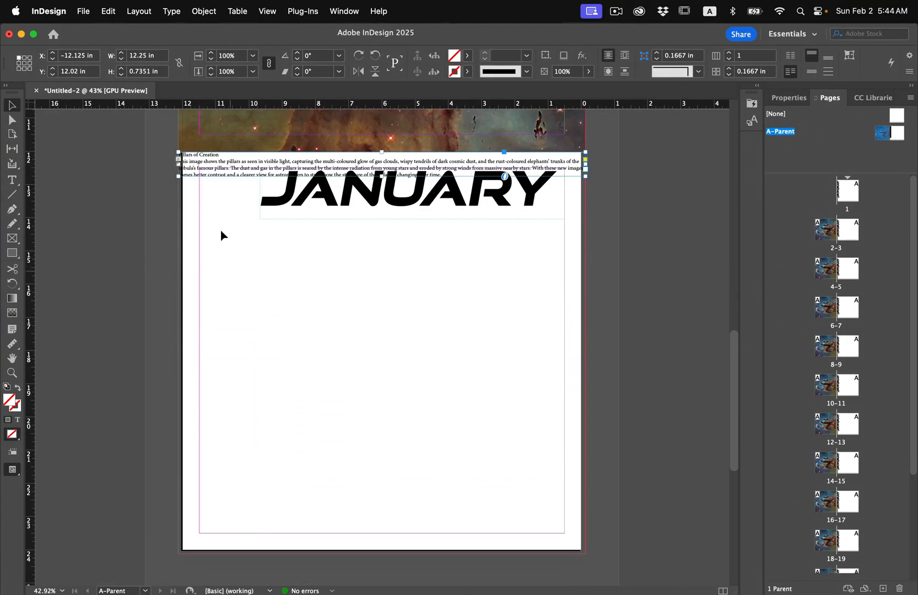
drag(221, 176, 251, 284)
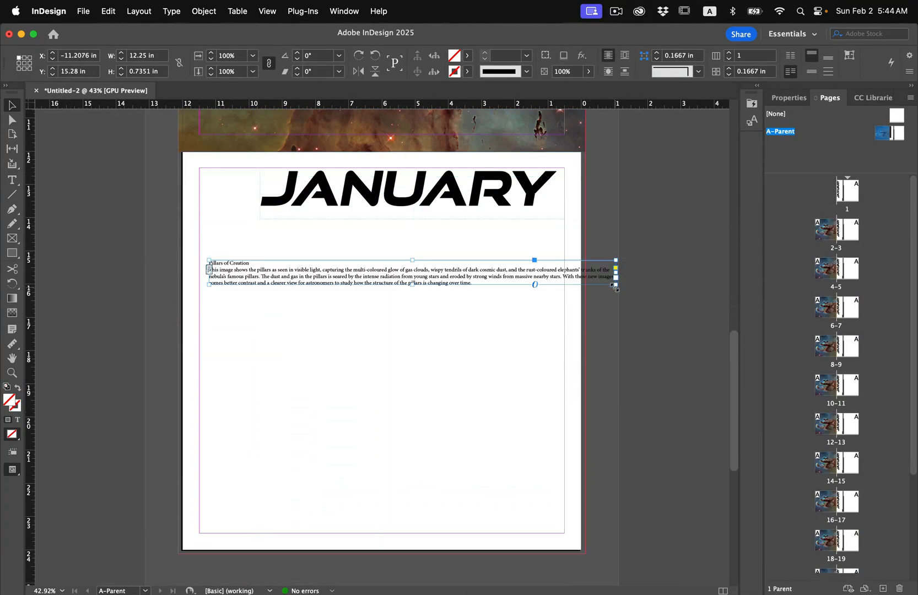
drag(616, 285, 306, 395)
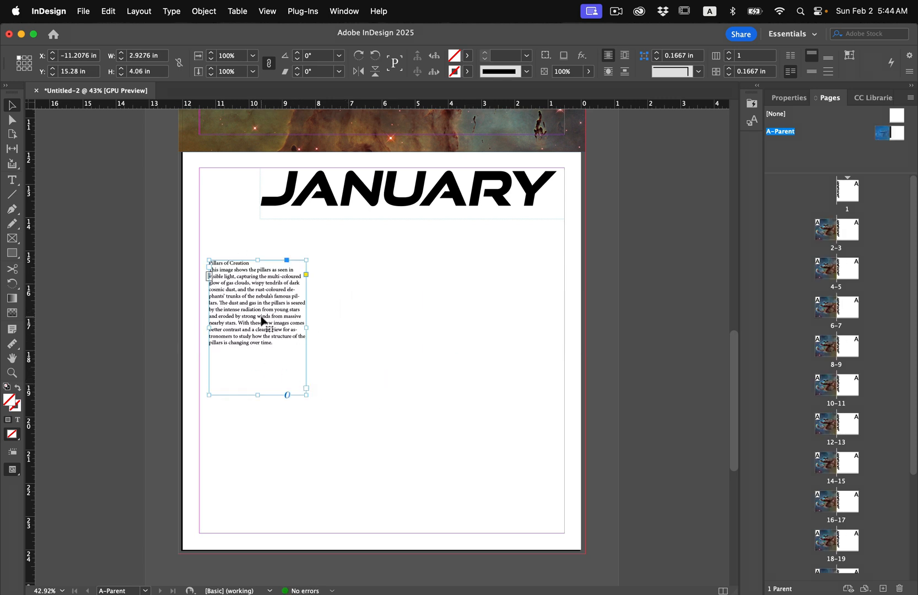
drag(262, 321, 253, 302)
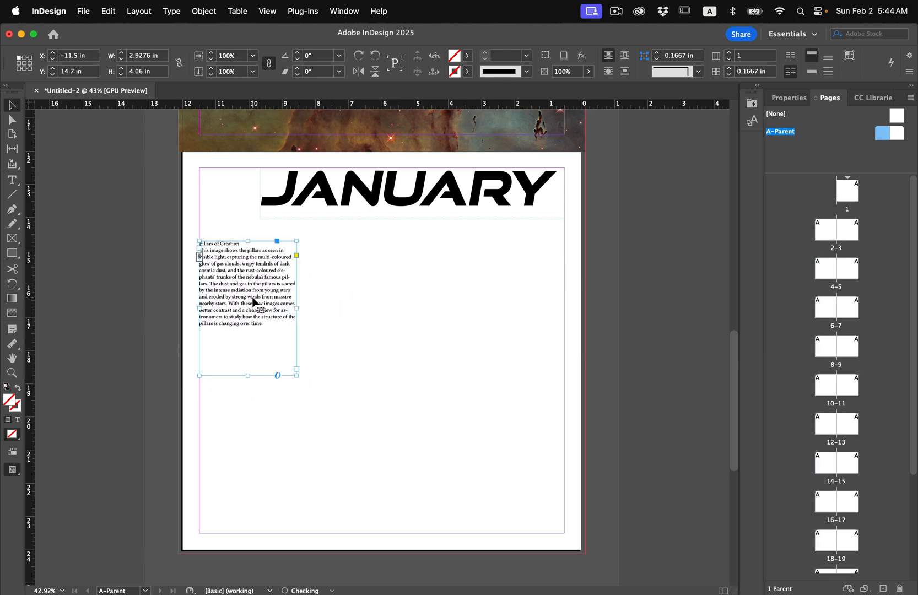
click(333, 315)
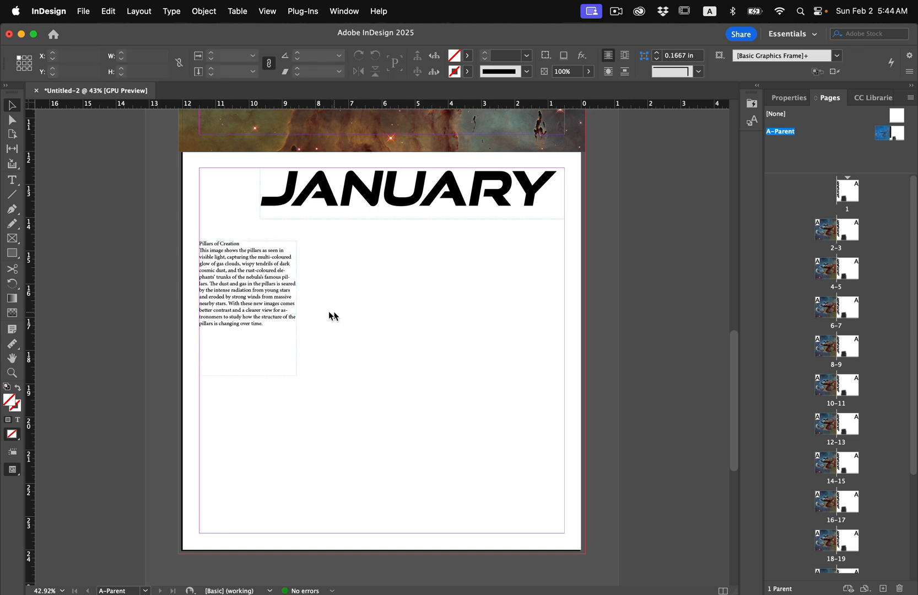
Resize the caption frame to a narrow column 2 in wide and 4.6 in tall
click(267, 325)
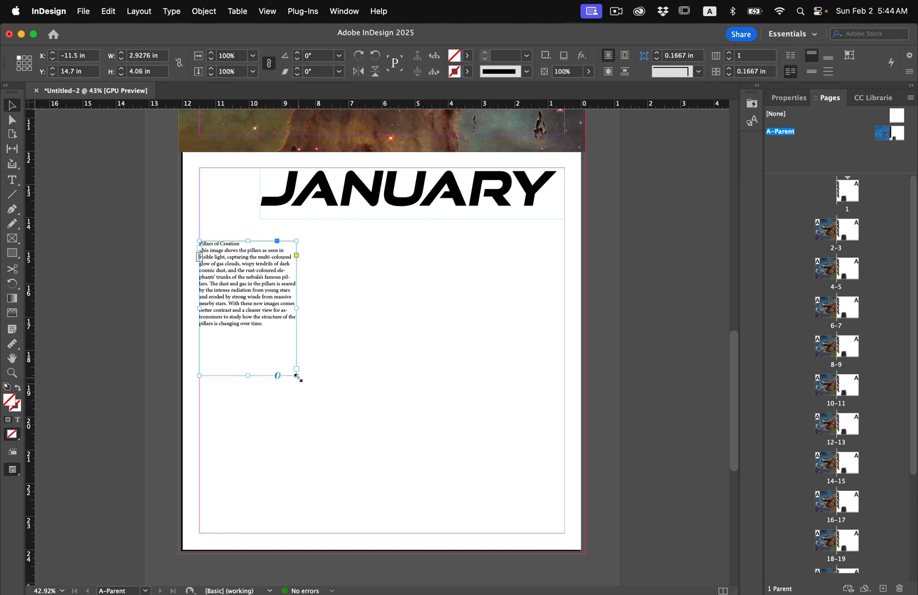
drag(297, 377, 286, 394)
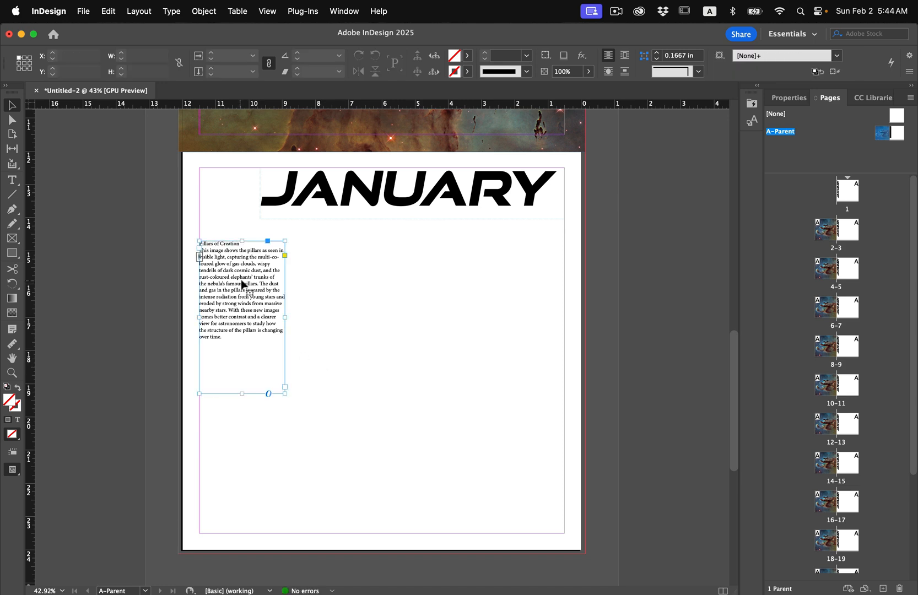
drag(286, 317, 266, 317)
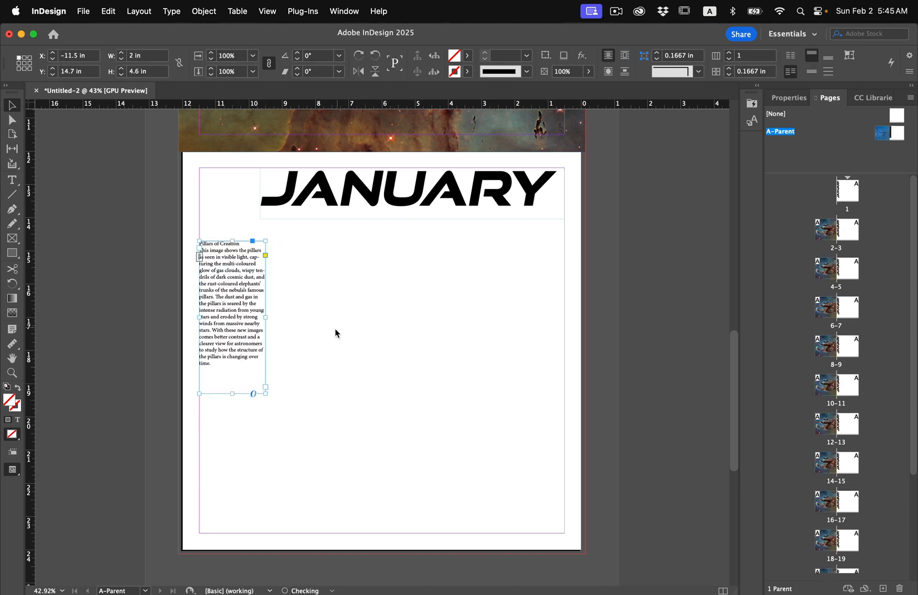
click(297, 328)
Set all of the caption text in the Avenir font
scroll(298, 328, up, 1)
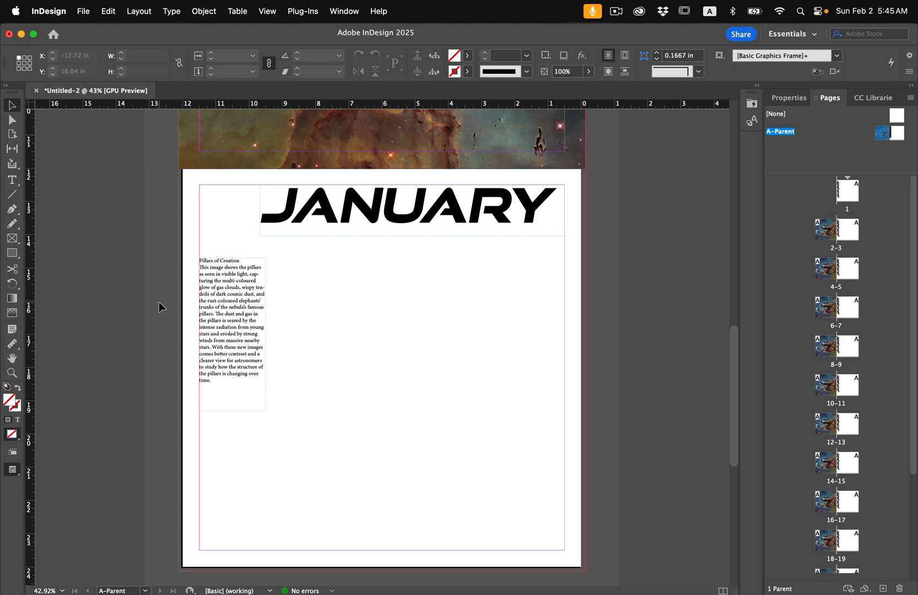
scroll(168, 289, up, 5)
key(t)
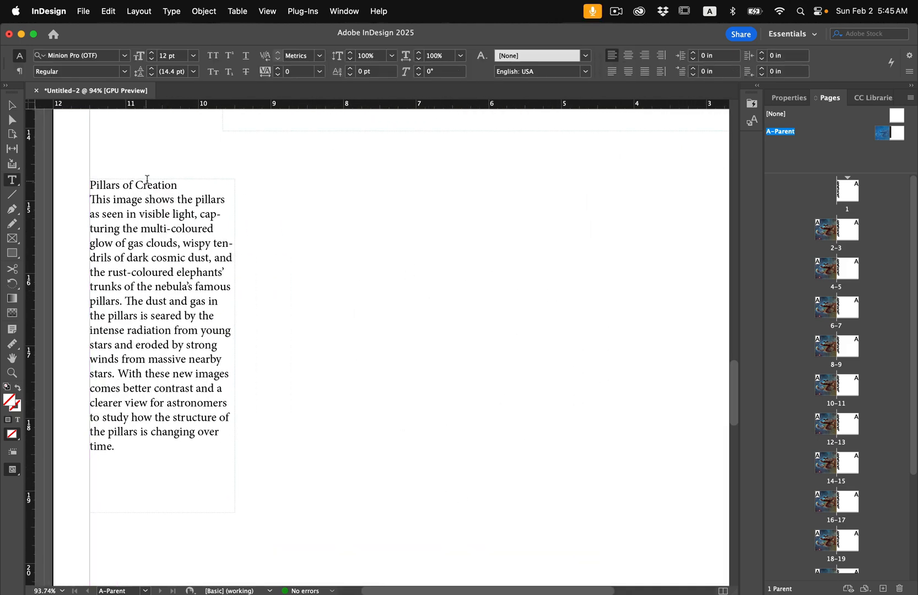
click(148, 183)
key(super+a)
click(126, 57)
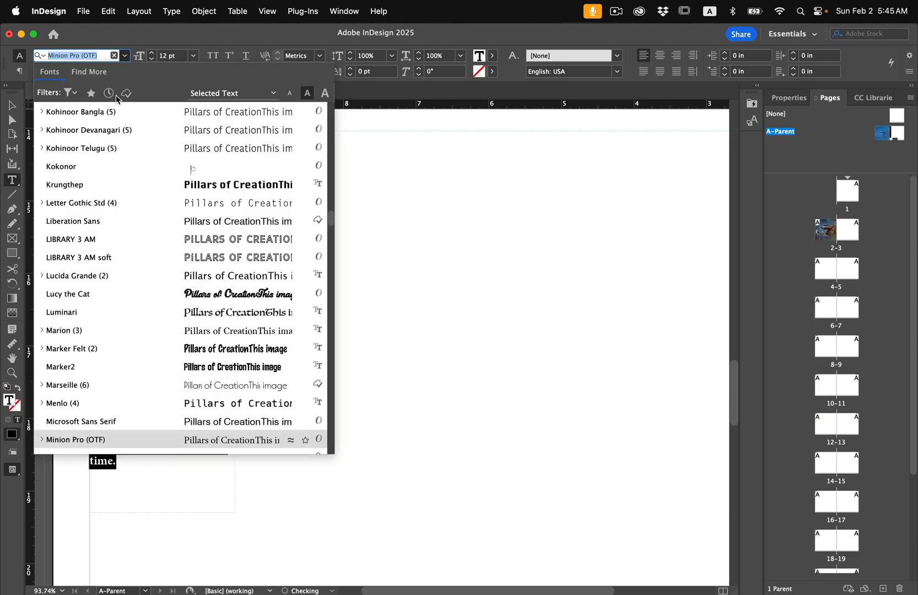
scroll(112, 129, up, 15)
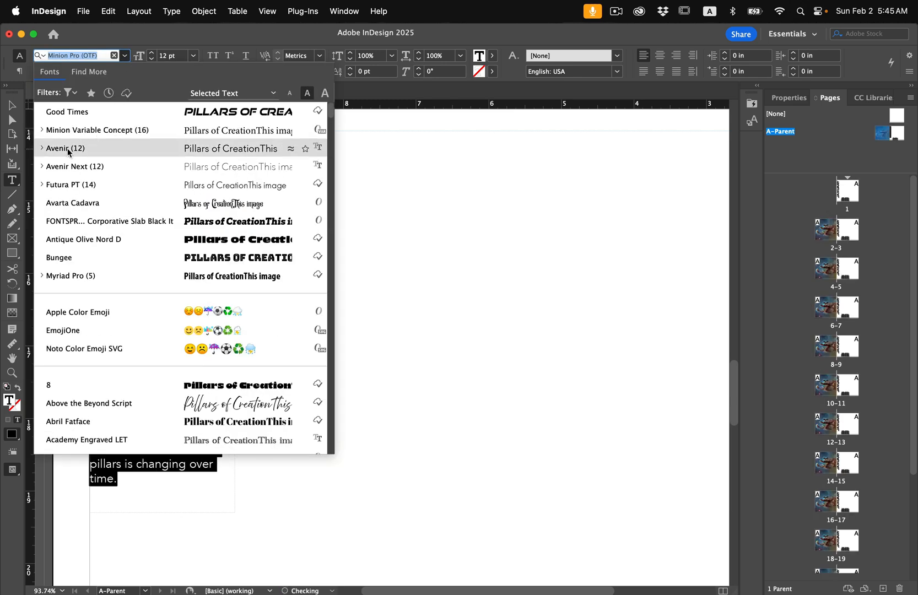
click(70, 146)
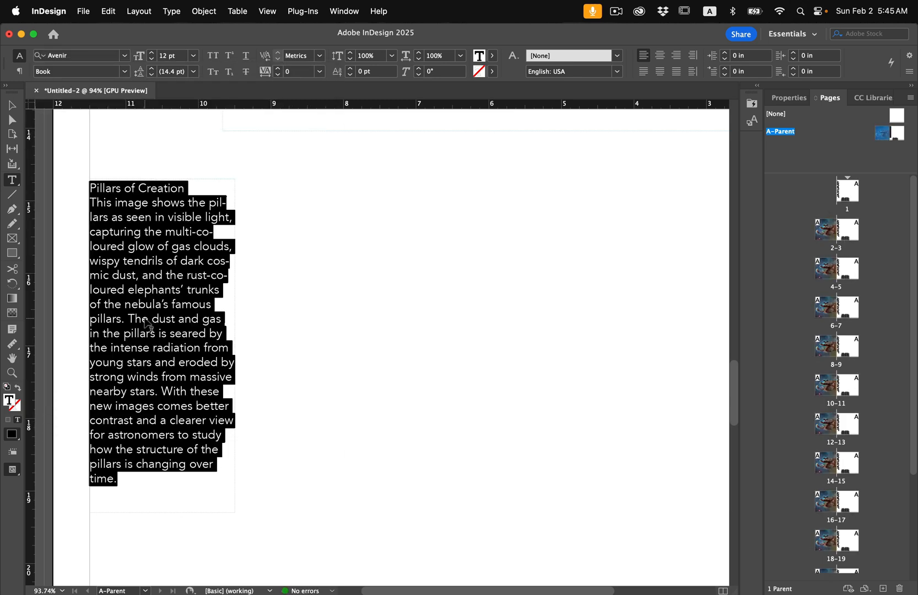
Change the caption's title line to the Black weight of Avenir
click(129, 182)
triple_click(130, 190)
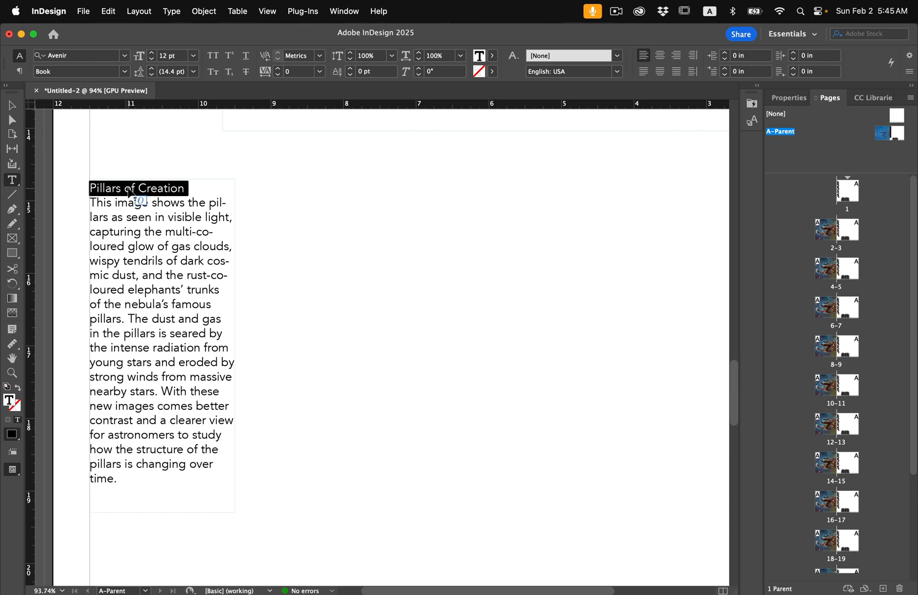
click(125, 72)
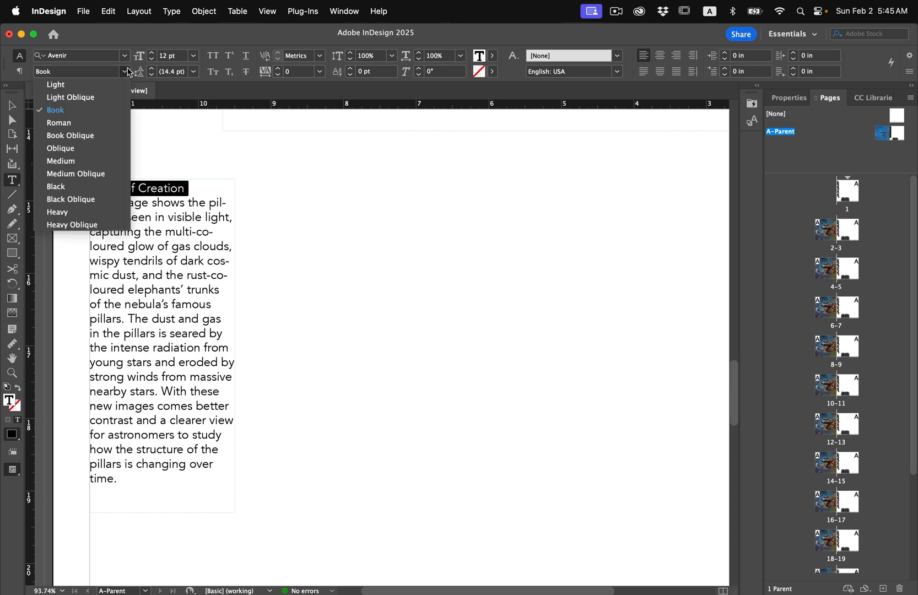
click(93, 186)
key(super+shift+slash)
click(136, 194)
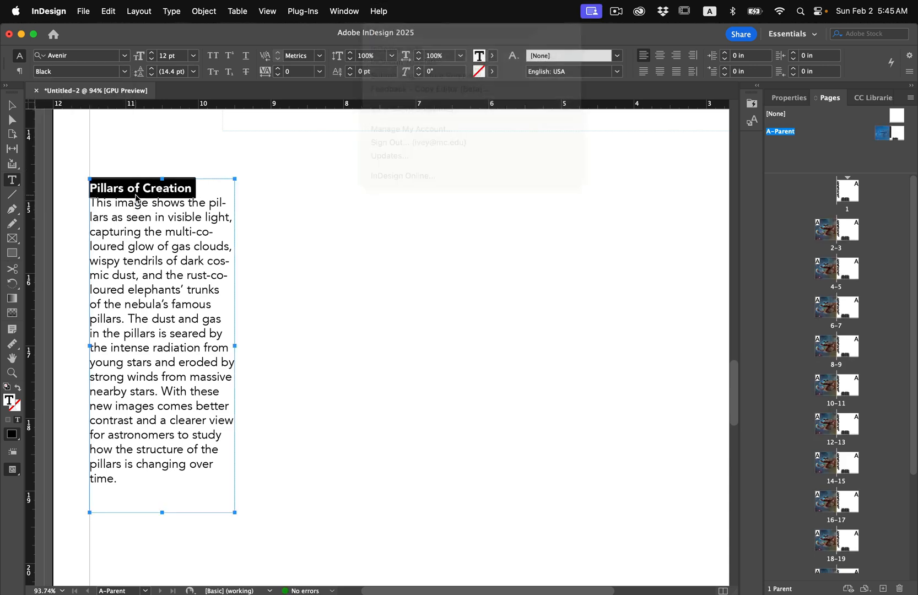
Apply all caps to the caption title and keep its size at 12 pt after trying 14 pt
triple_click(133, 187)
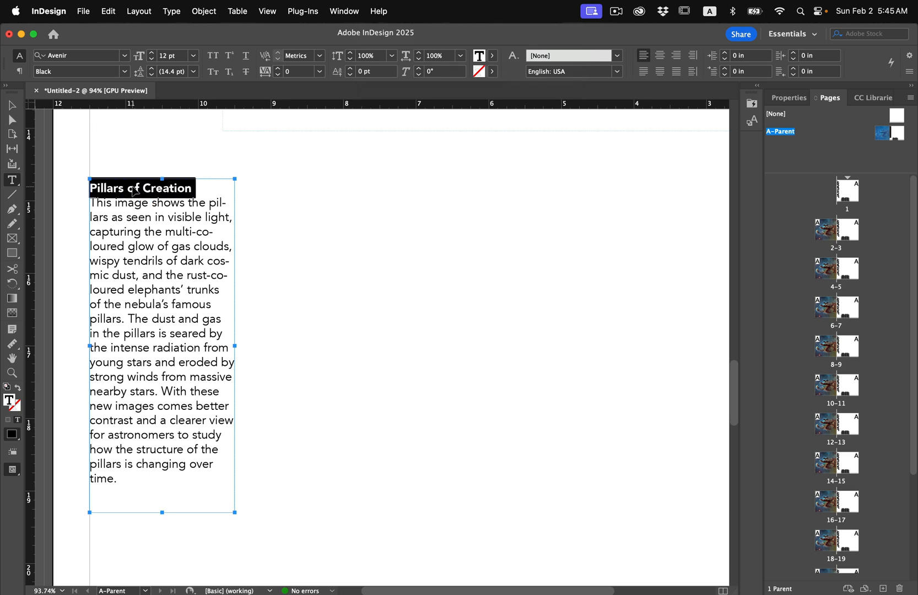
key(super+shift+period)
click(216, 58)
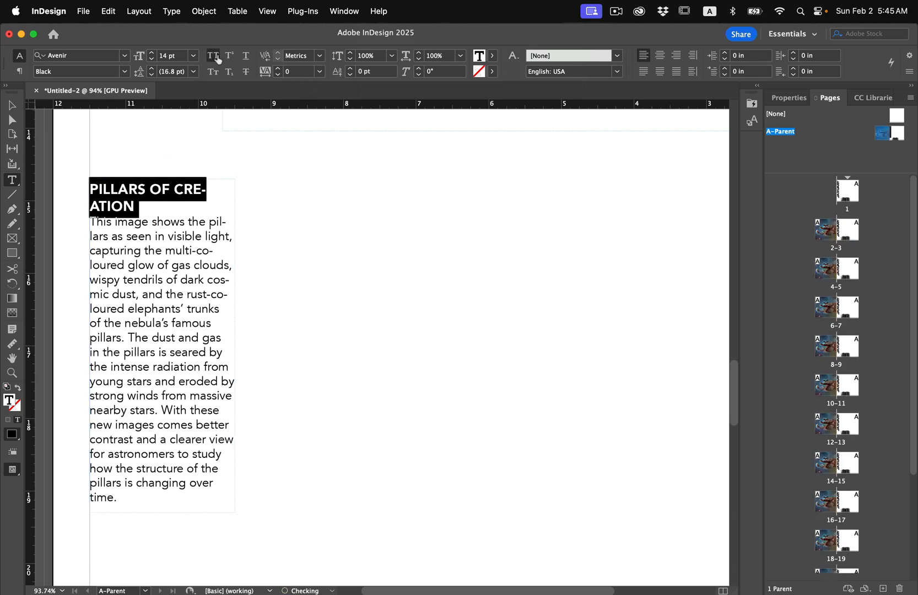
key(super+shift+comma)
click(12, 105)
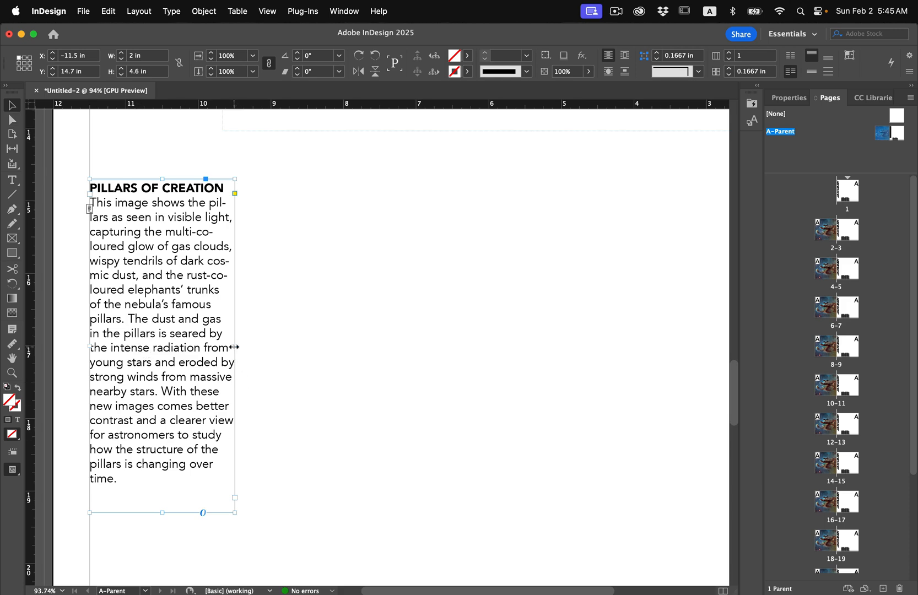
click(267, 363)
scroll(267, 363, down, 5)
scroll(268, 363, down, 1)
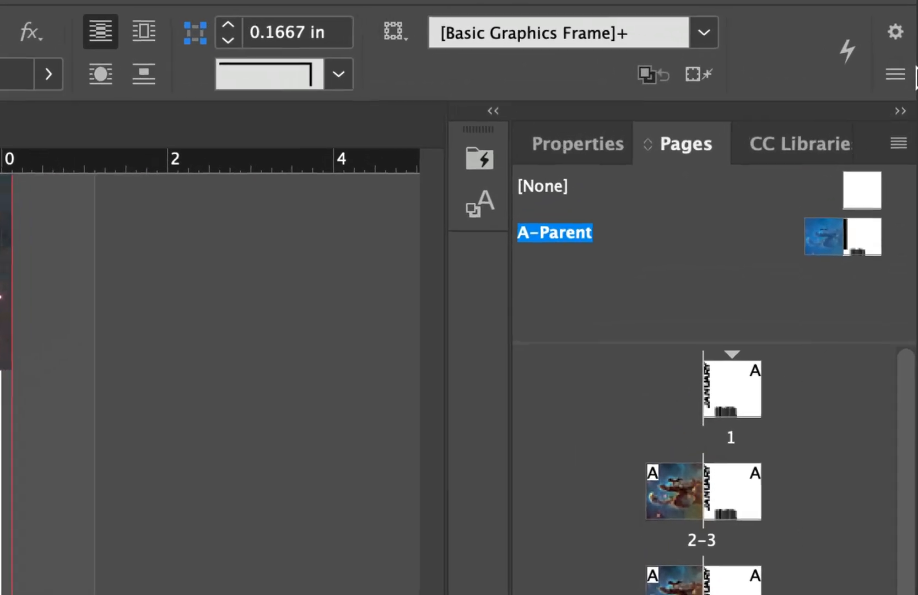
Increase the inside margin of the parent spread's lower page to 2.0625 in, with the margins unlinked
click(901, 130)
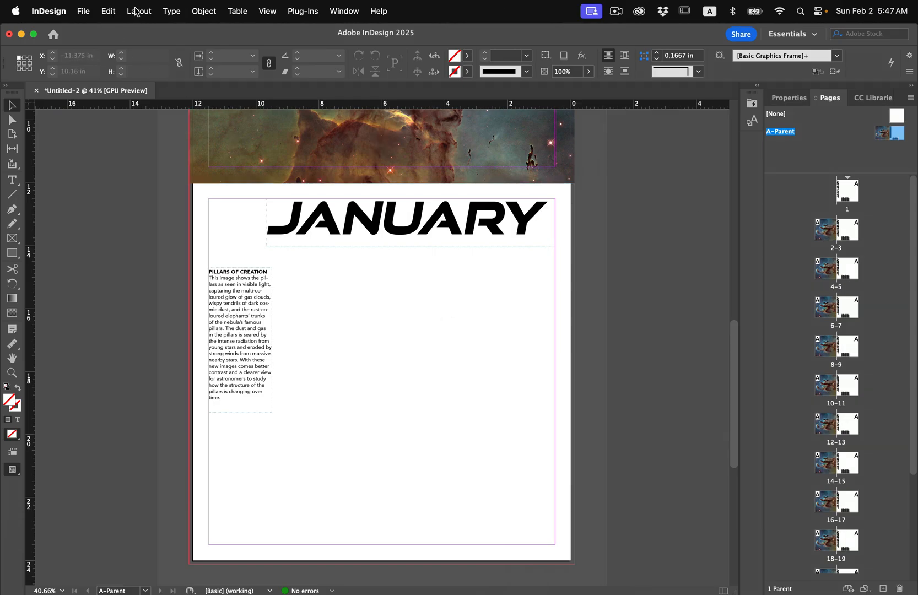
click(140, 11)
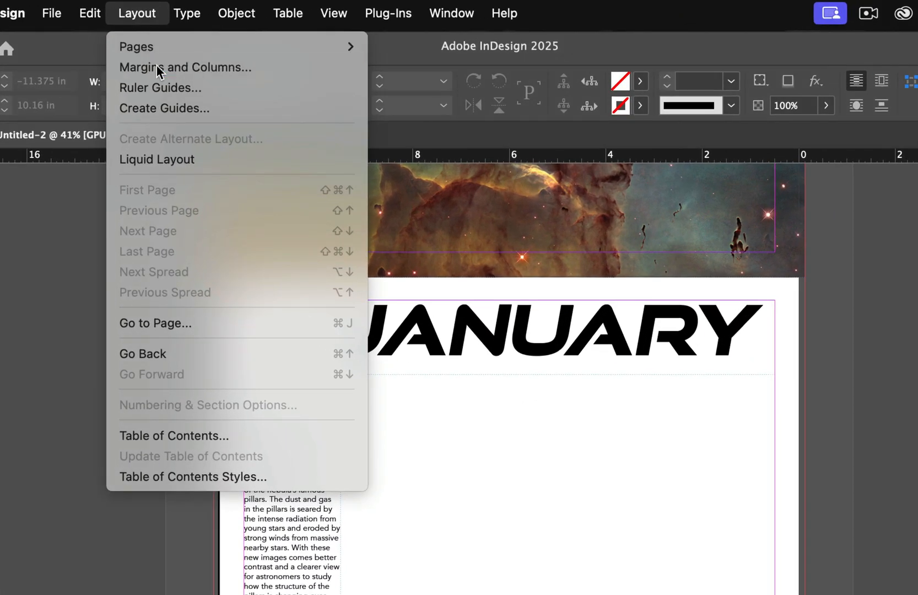
click(153, 46)
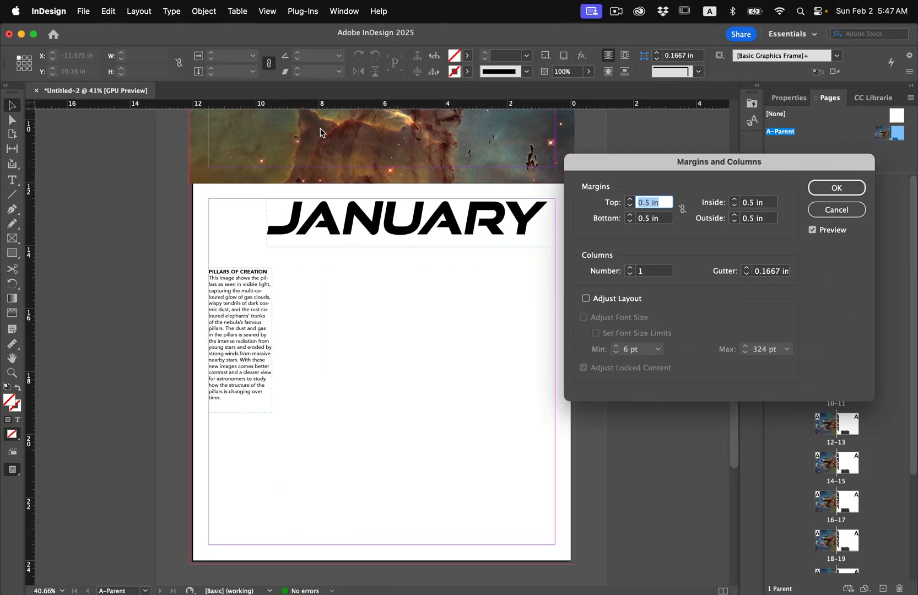
drag(597, 158, 419, 279)
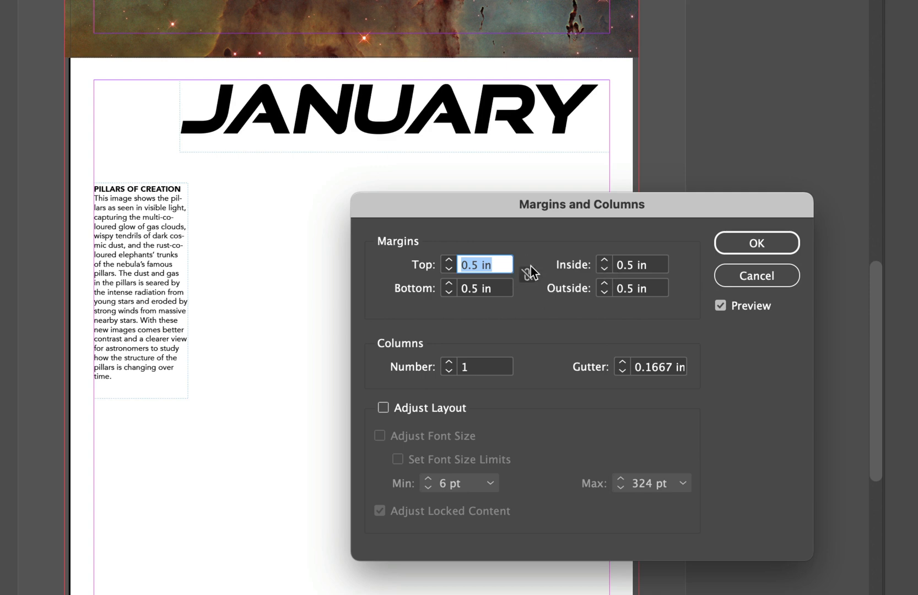
click(604, 260)
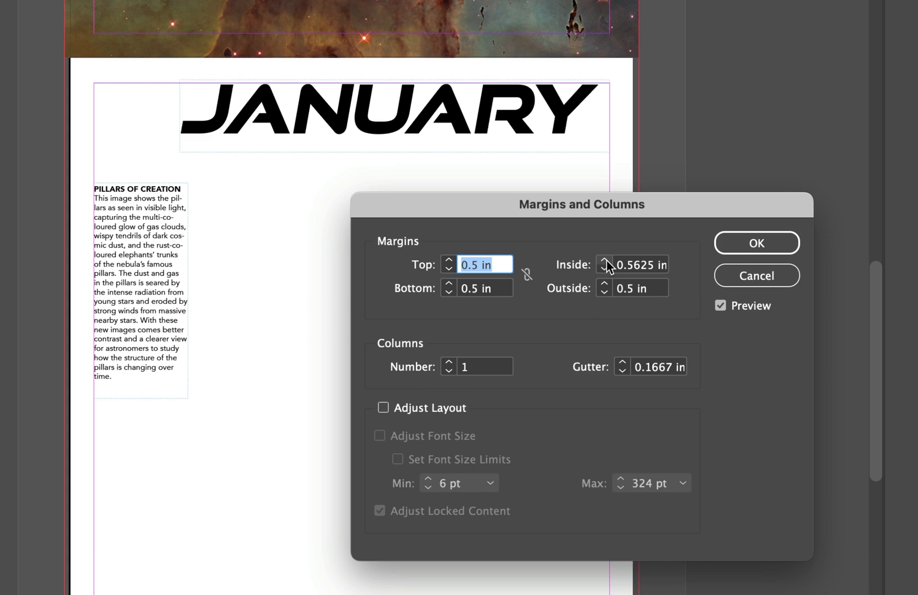
click(604, 260)
click(605, 260)
click(604, 260)
click(606, 260)
click(606, 260)
click(607, 260)
click(607, 260)
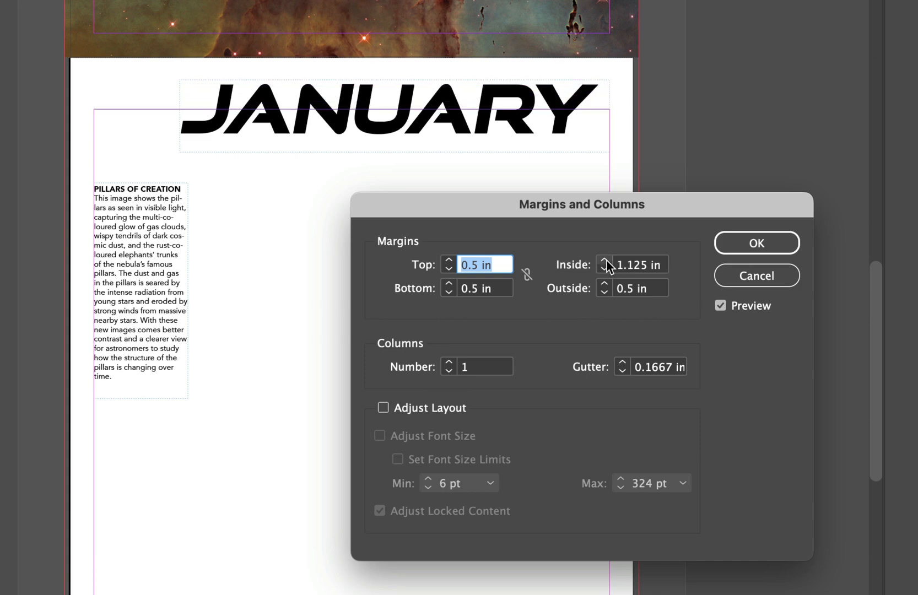
click(606, 260)
click(606, 260)
click(606, 260)
click(606, 260)
click(607, 260)
click(607, 260)
click(606, 260)
click(607, 260)
click(606, 260)
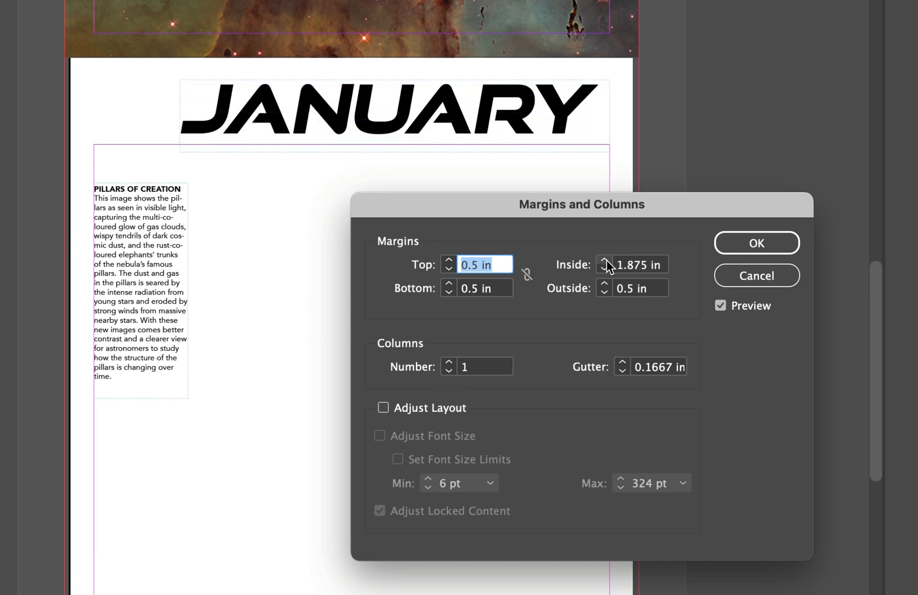
click(606, 260)
click(607, 260)
click(606, 260)
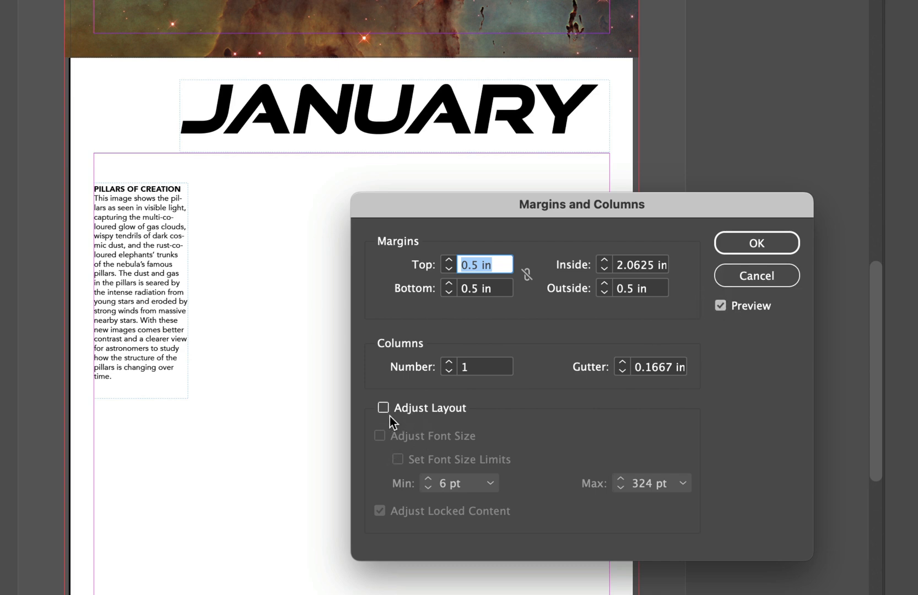
click(449, 260)
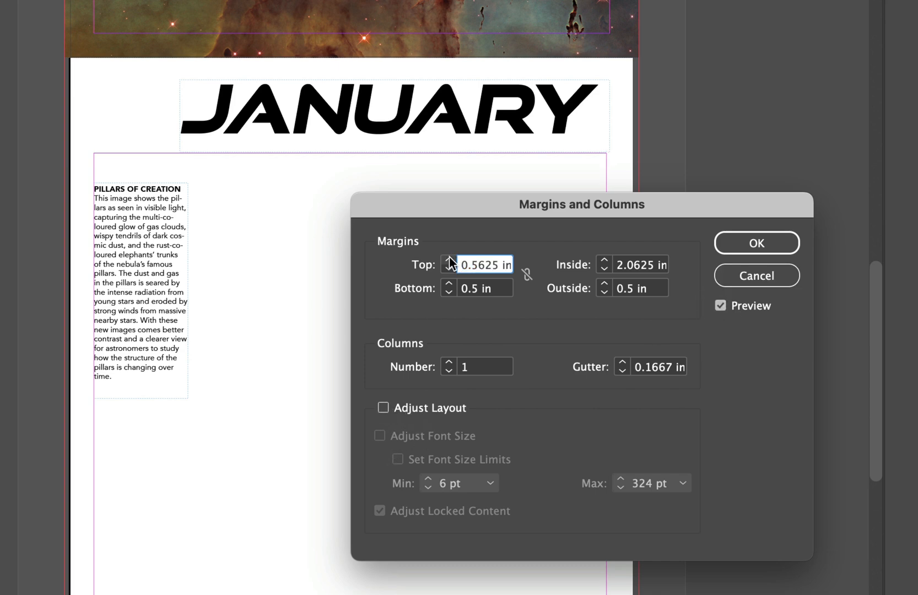
click(448, 260)
click(449, 269)
click(448, 269)
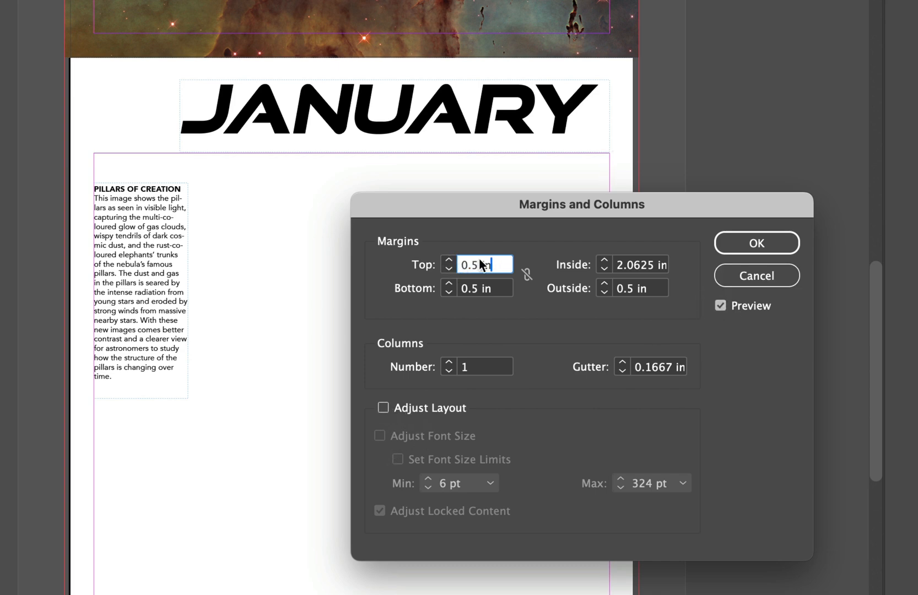
Set the parent page's inside margin to 2.1875 in and its bottom margin to 2.8125 in, clearing the caption from the date grid area
click(604, 260)
click(603, 260)
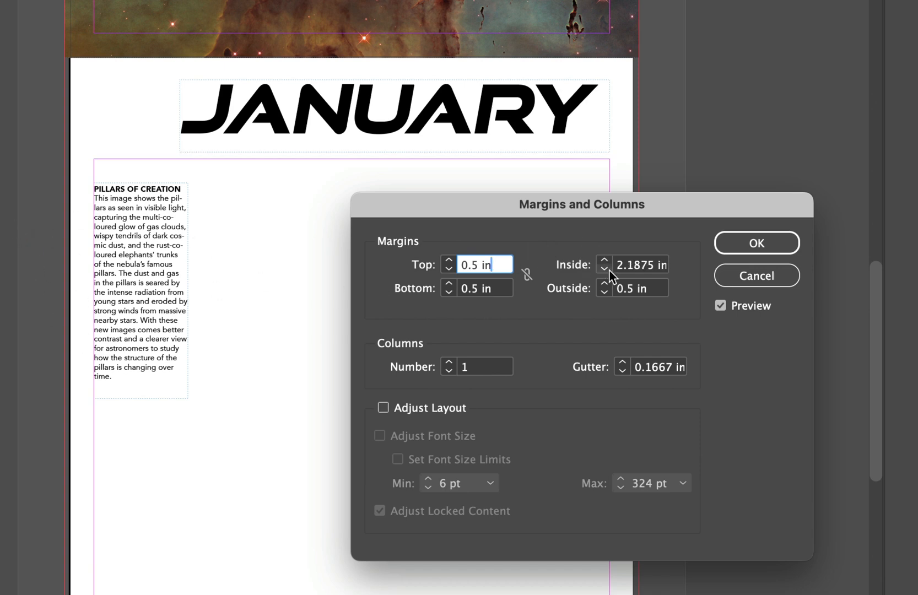
click(448, 283)
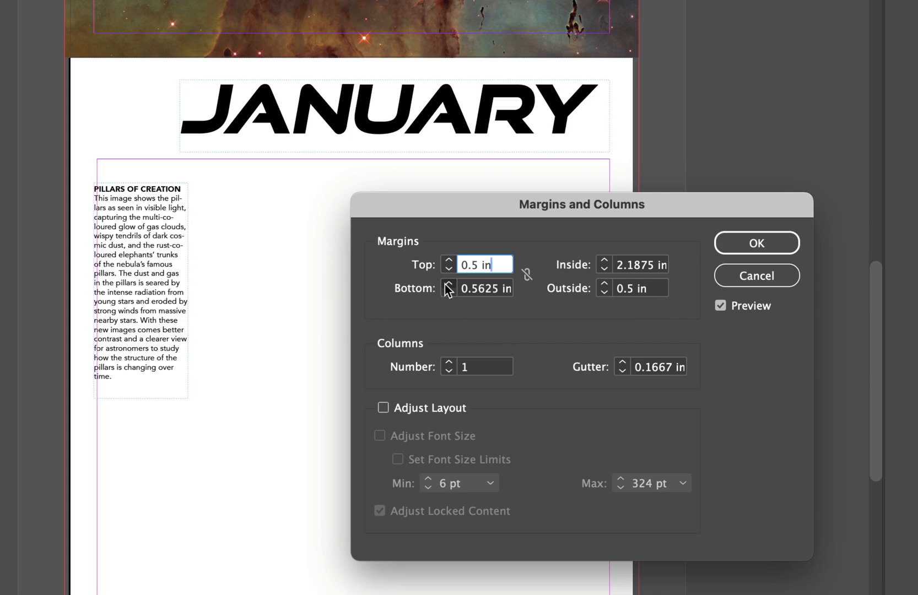
click(448, 283)
click(448, 284)
click(449, 284)
click(448, 284)
click(448, 283)
click(449, 283)
click(449, 283)
click(447, 284)
click(447, 285)
click(447, 284)
click(447, 285)
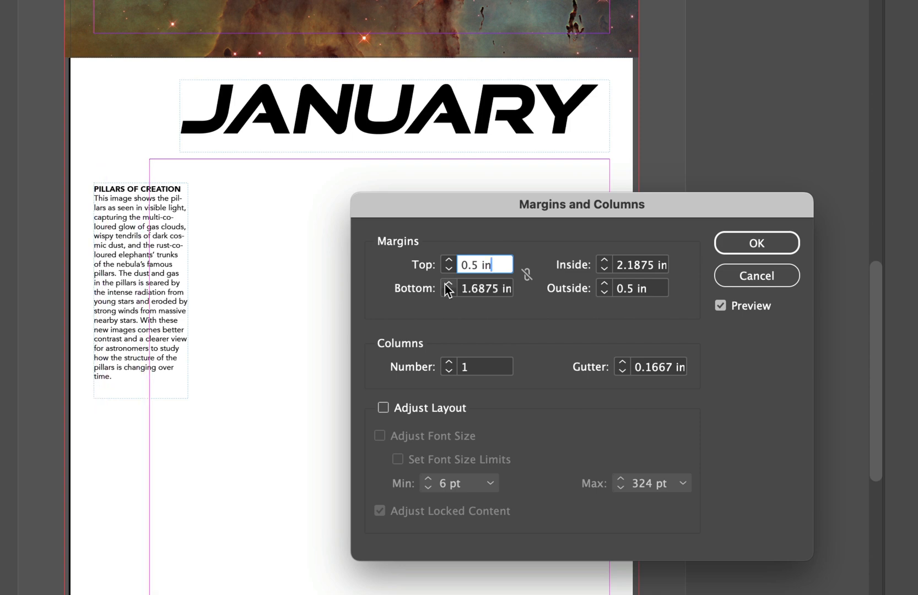
click(447, 285)
click(447, 285)
click(447, 285)
click(447, 284)
click(447, 285)
click(447, 284)
click(447, 285)
click(448, 285)
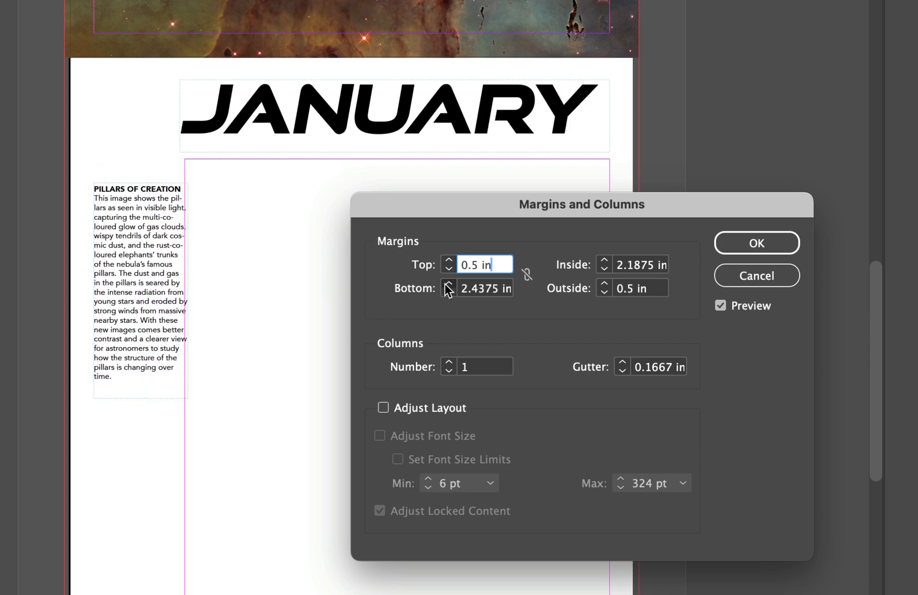
click(447, 285)
click(447, 284)
click(447, 285)
click(447, 285)
click(448, 285)
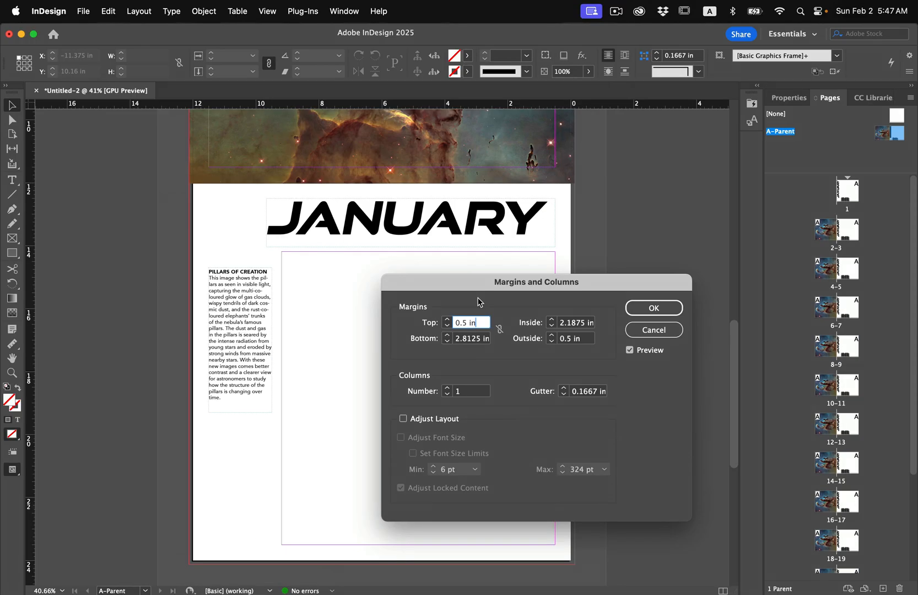
drag(481, 287, 660, 222)
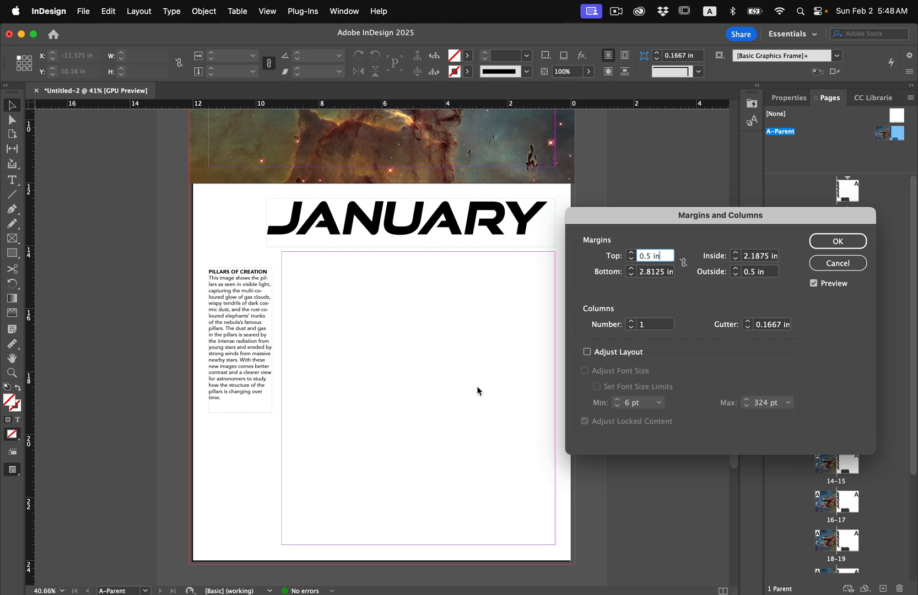
click(835, 243)
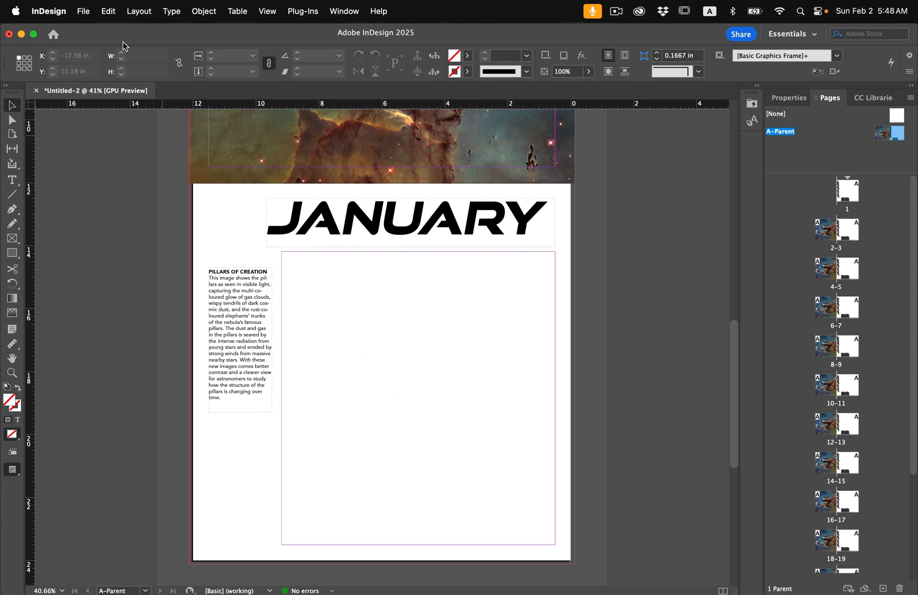
Start creating guides on the lower parent page with 7 rows and a 0 in row gutter
click(138, 10)
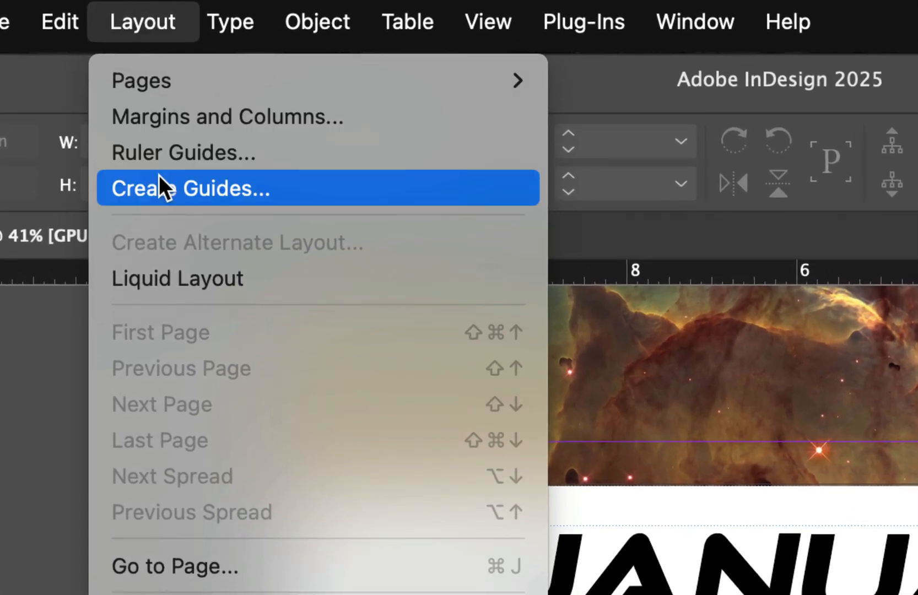
click(159, 175)
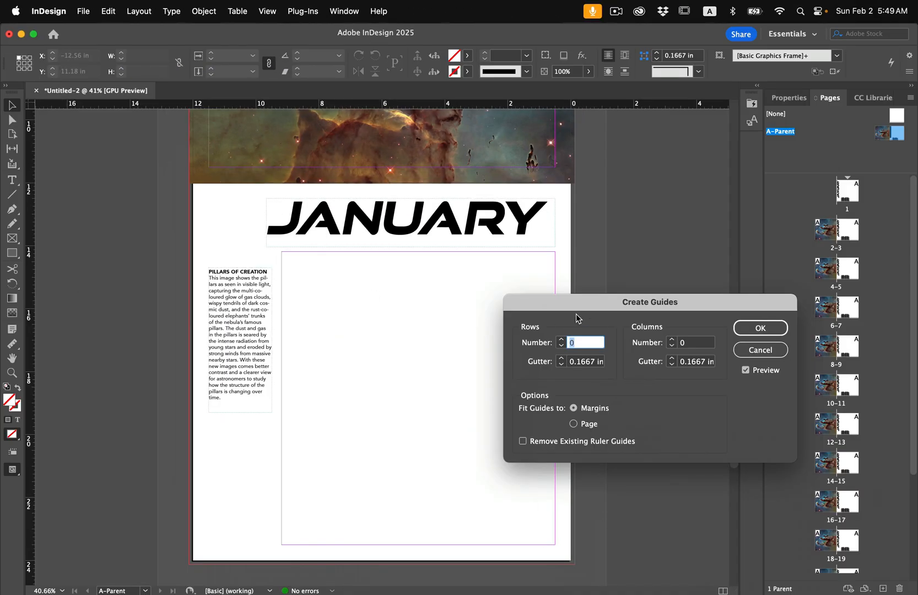
drag(576, 318, 579, 361)
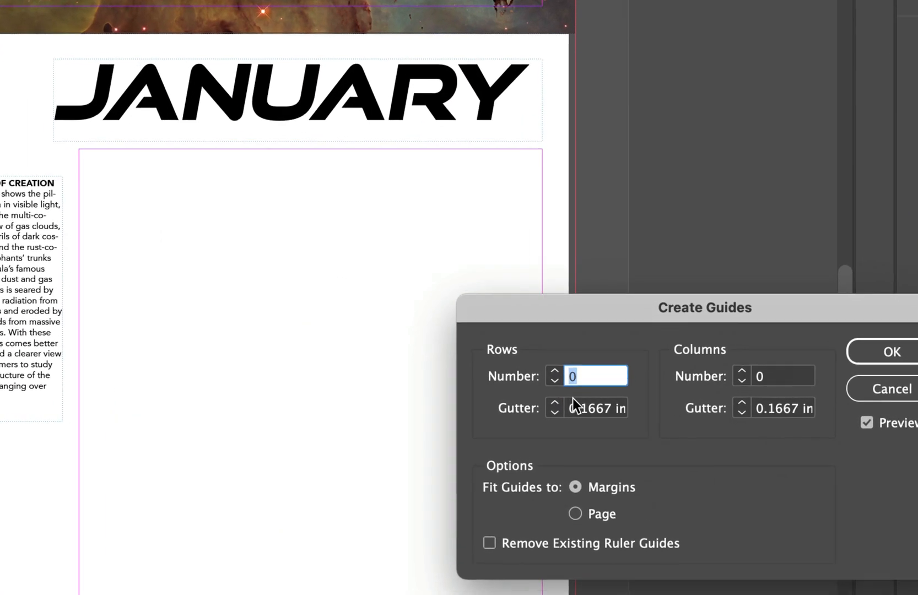
drag(577, 307, 493, 261)
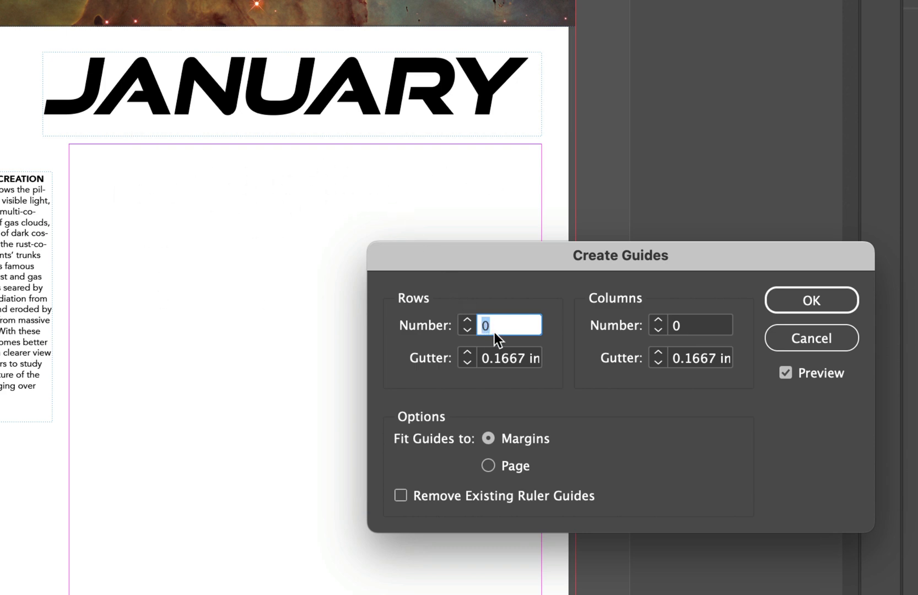
text(7)
key(Tab)
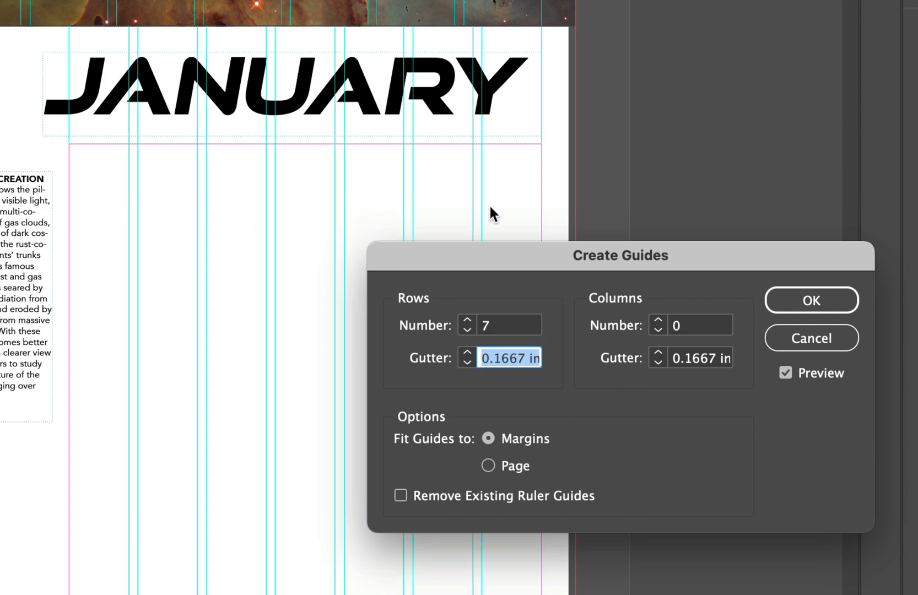
click(468, 363)
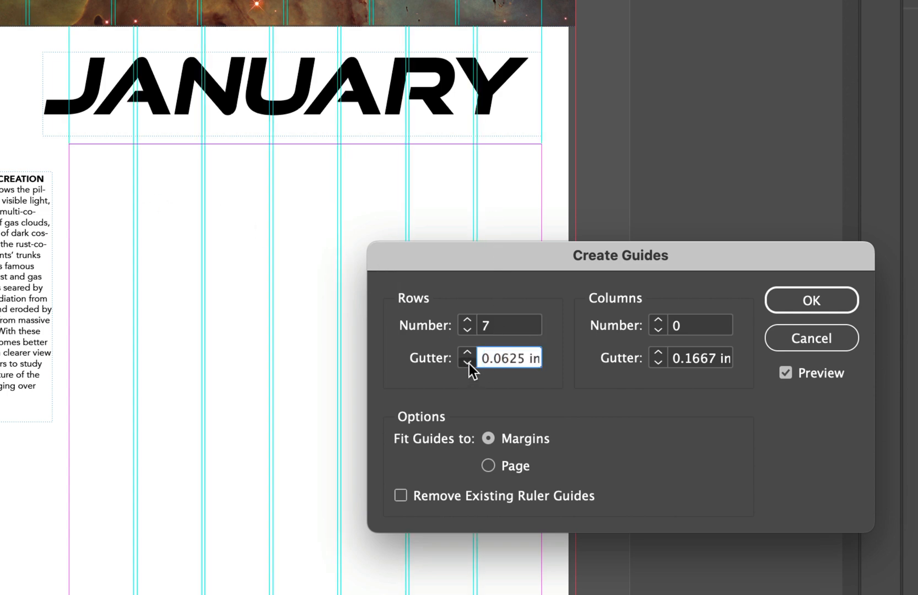
click(467, 363)
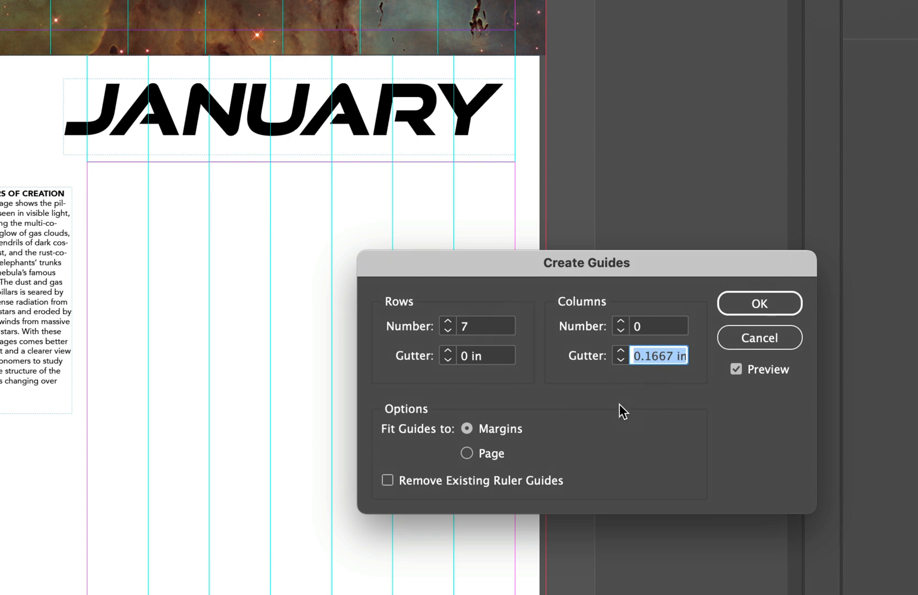
Add 5 columns with a 0 in gutter to the guide grid and create it fitted to the margins
click(646, 331)
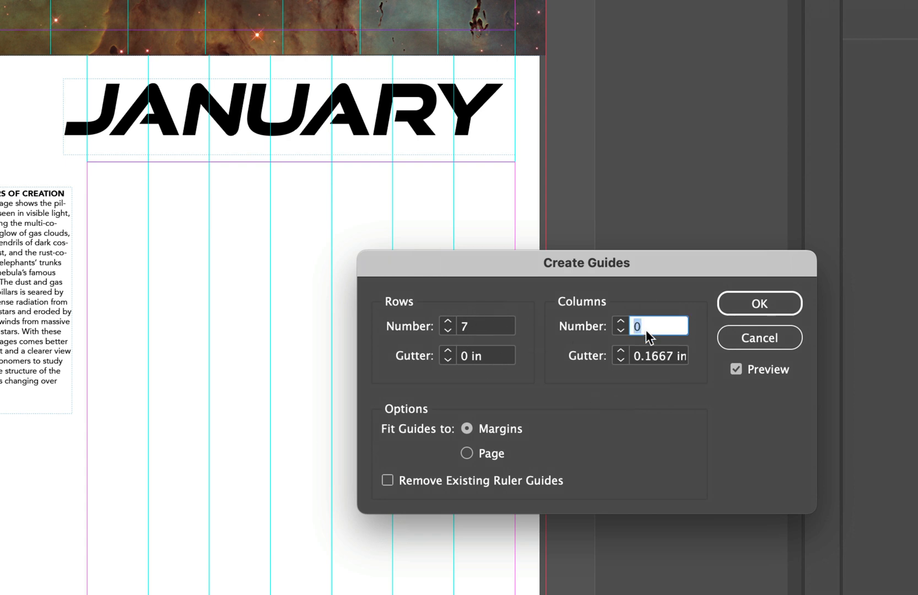
text(5)
click(646, 356)
text(0)
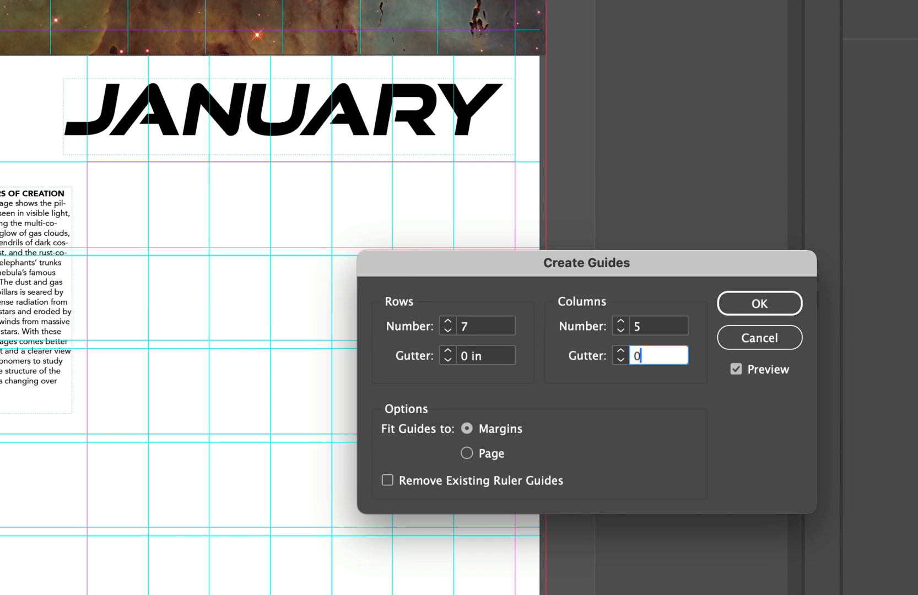
key(Tab)
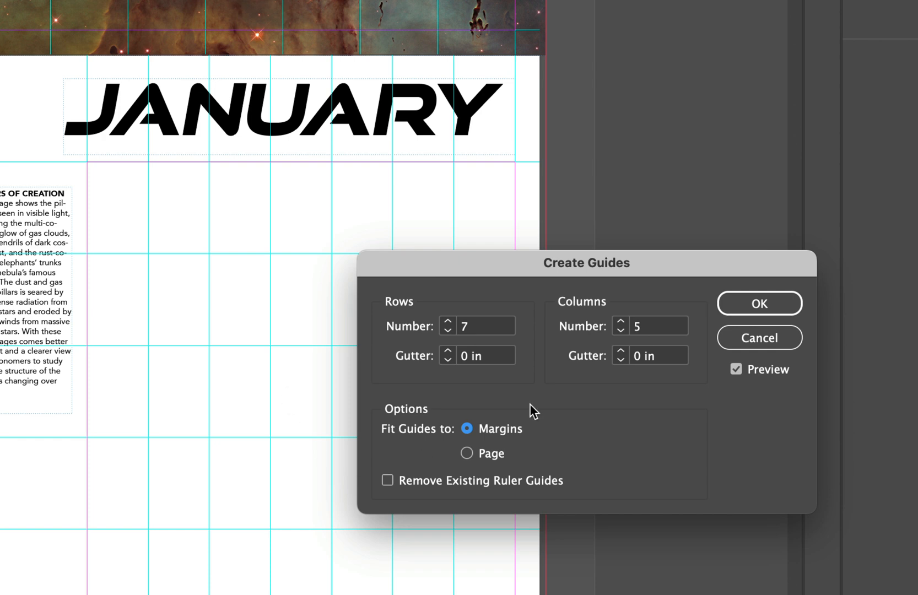
click(747, 307)
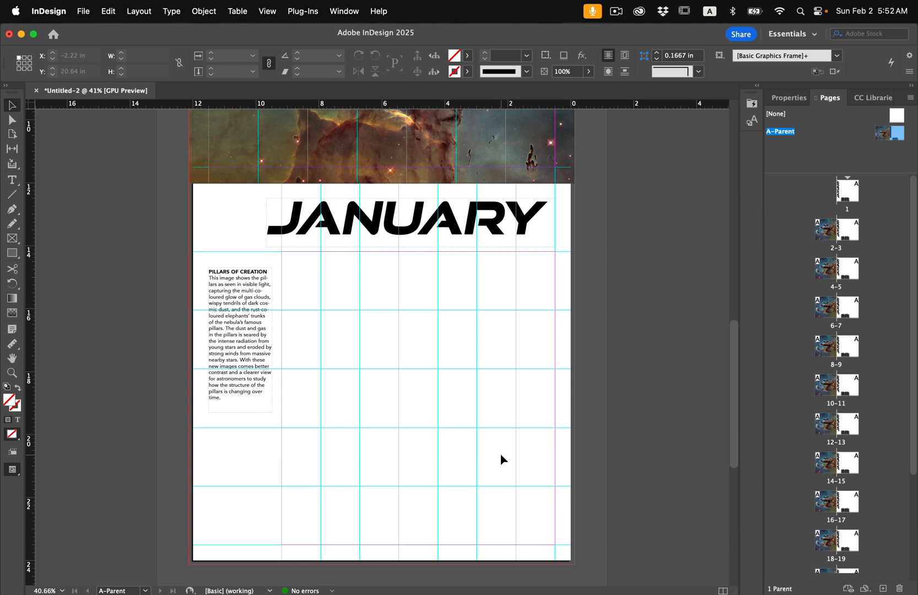
Turn on Adjust Layout for the page margins and raise the inside margin to 2.4375 in
click(139, 11)
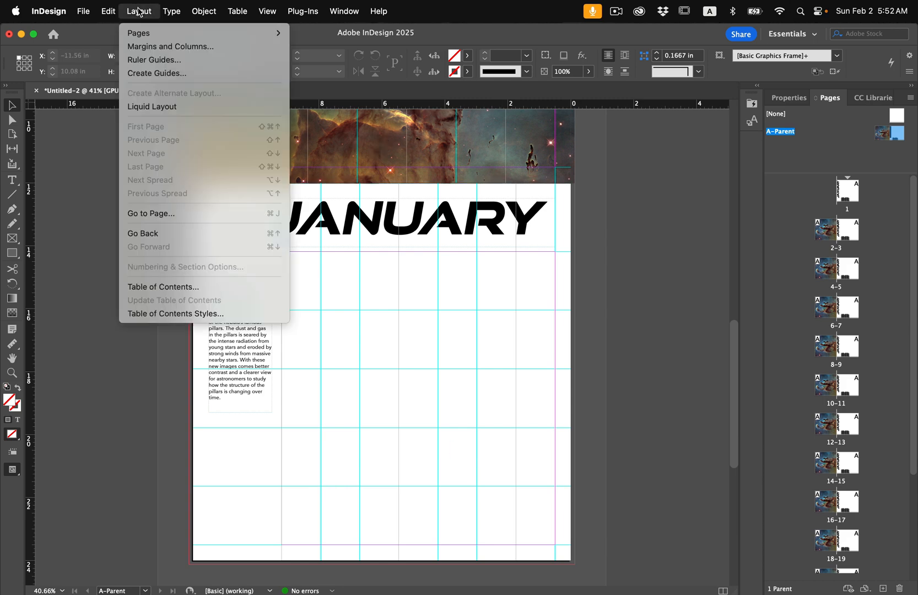
click(154, 47)
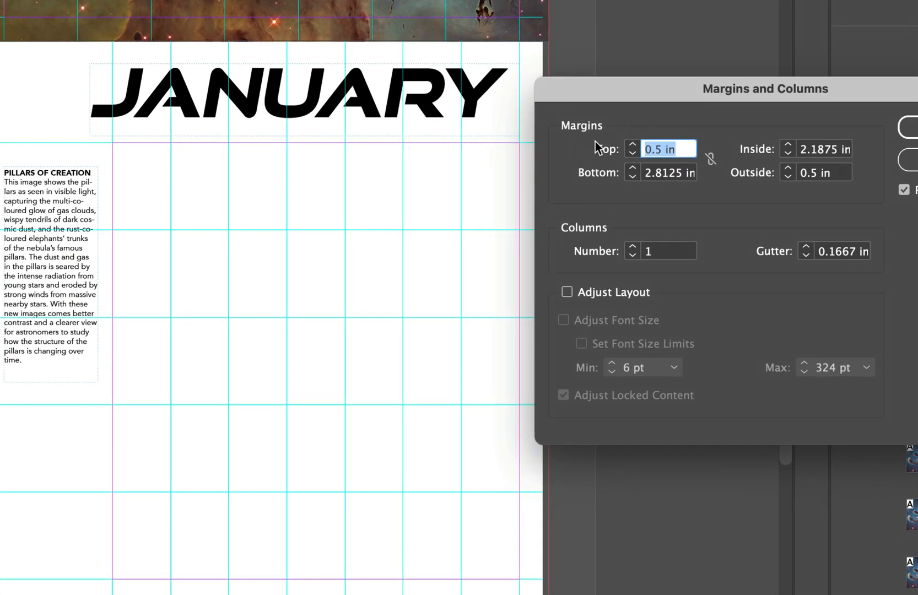
click(572, 292)
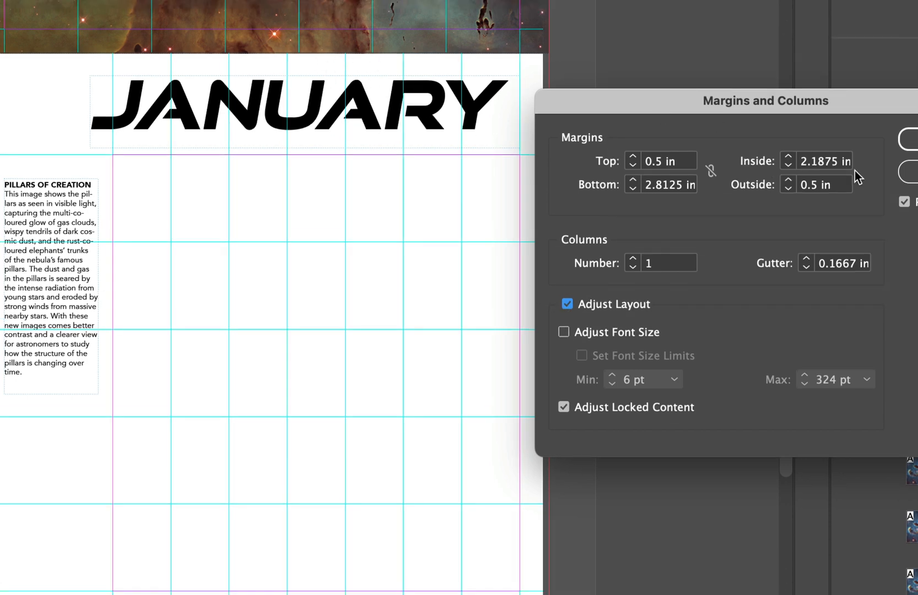
click(789, 157)
click(790, 157)
click(789, 157)
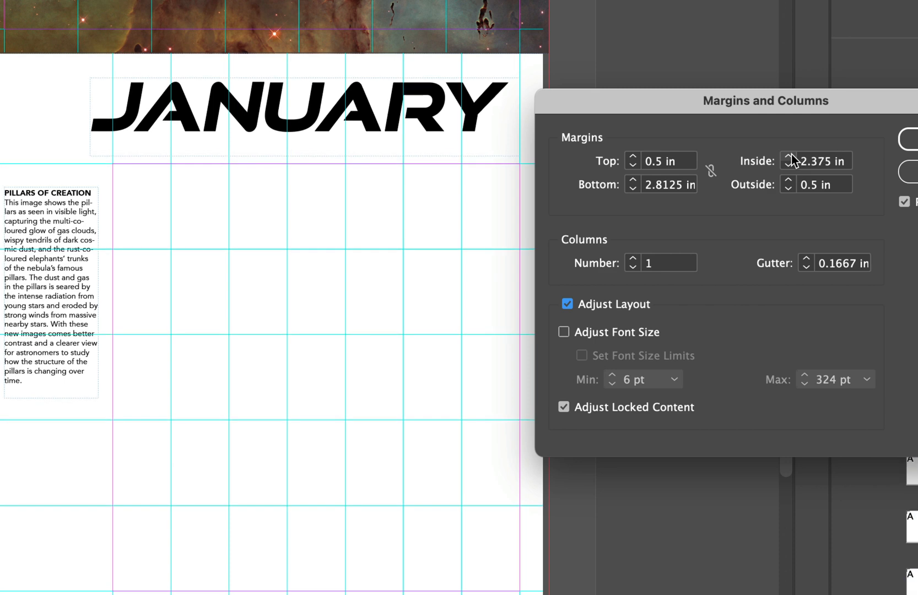
click(789, 157)
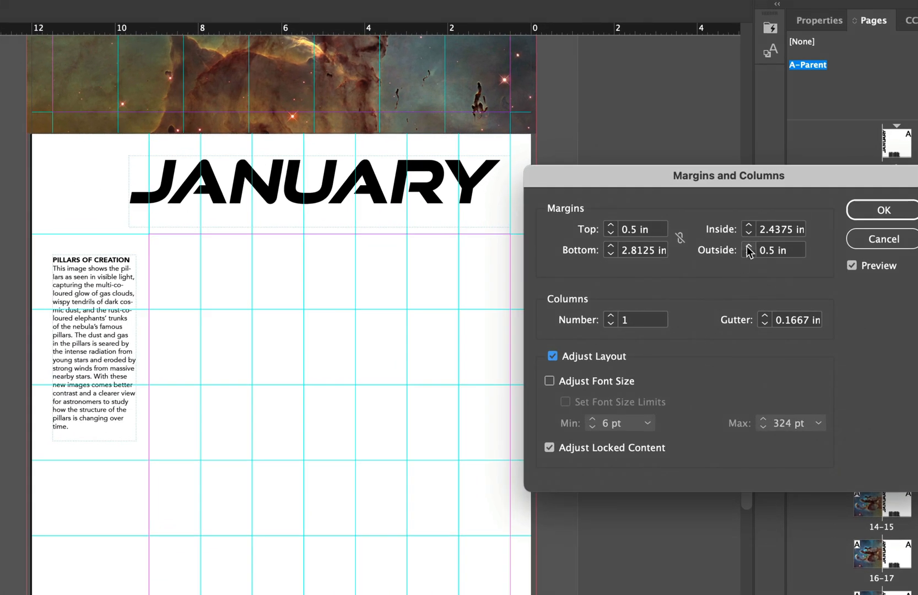
Increase the outside margin to 1.125 in and apply the adjusted margins to the page
click(747, 247)
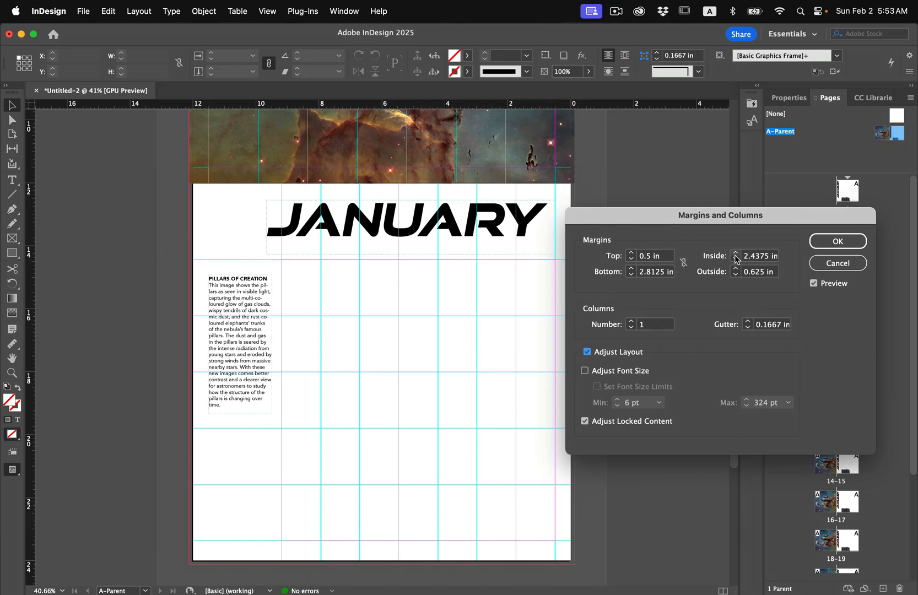
click(736, 268)
click(735, 268)
click(735, 268)
click(735, 268)
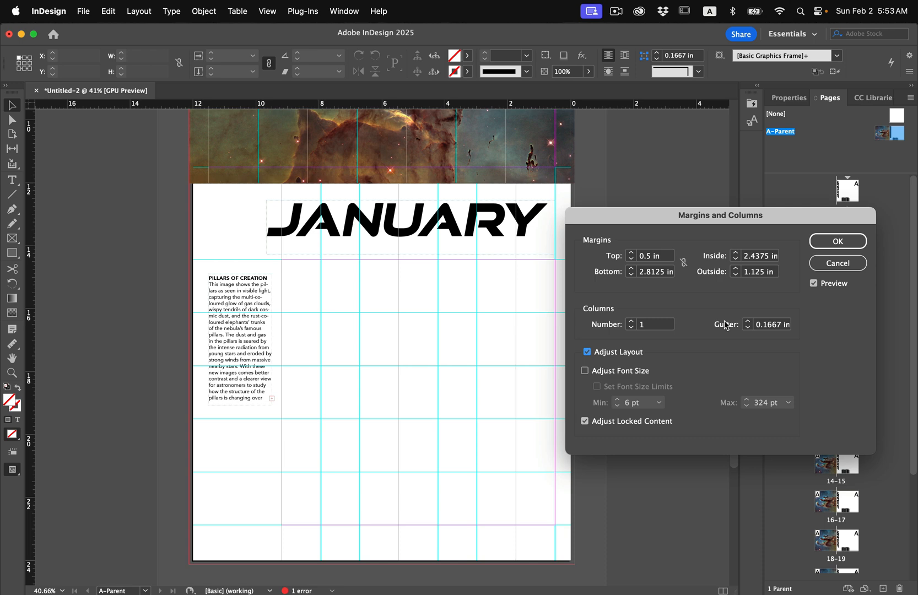
click(847, 241)
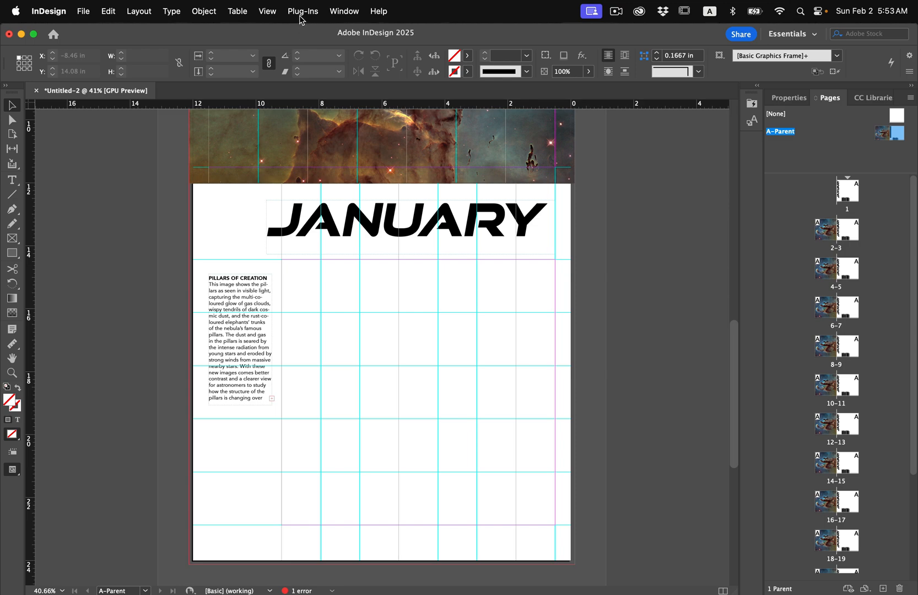
Lock the guides of the date grid
click(267, 11)
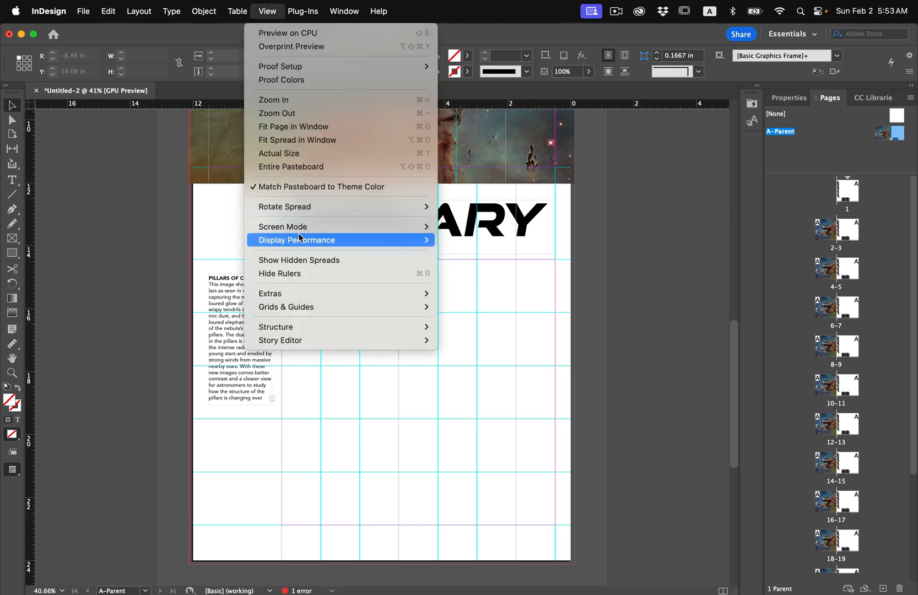
mouse_move(317, 308)
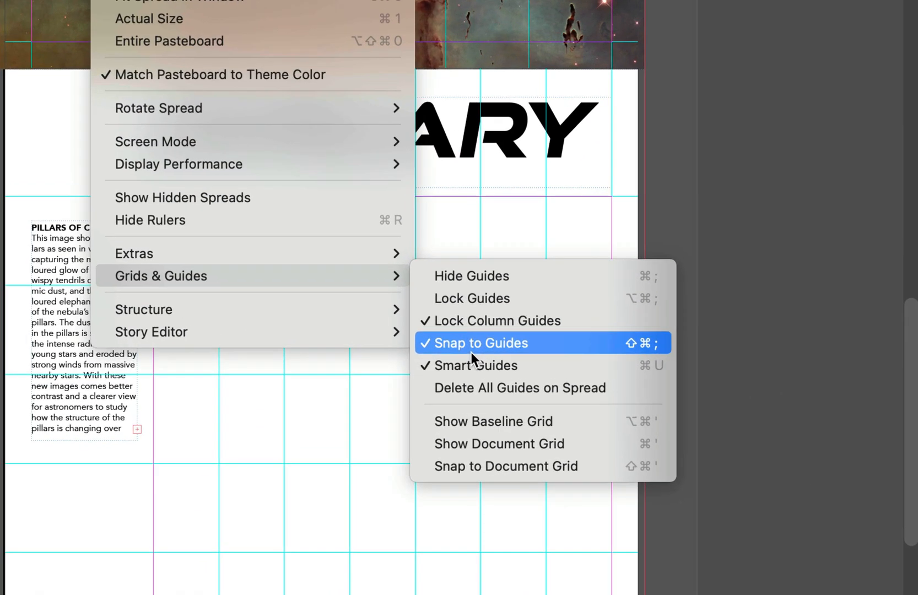
click(473, 320)
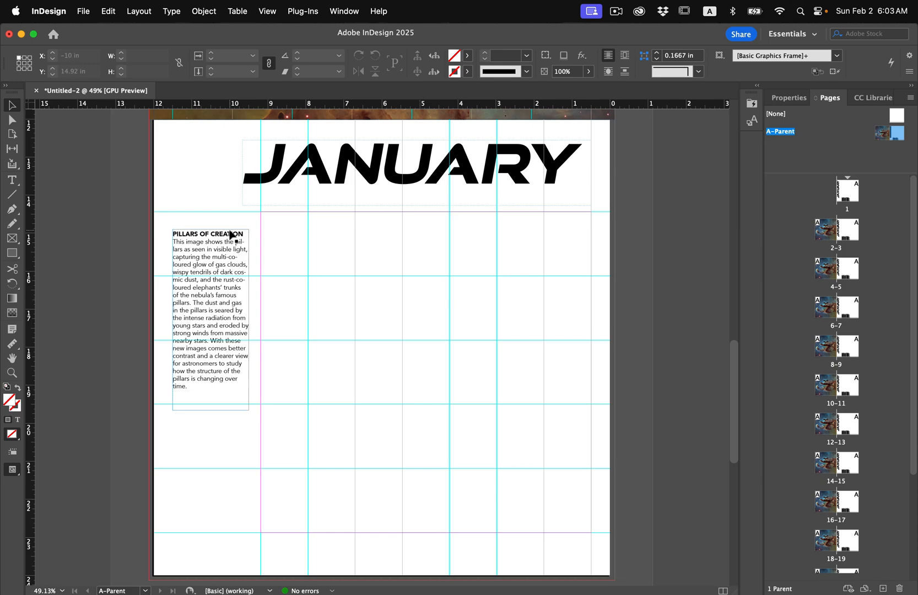
Create a text frame filling the first cell of the date grid beside the caption and enter 99 as placeholder date
scroll(229, 236, up, 5)
scroll(231, 236, up, 3)
scroll(232, 236, left, 2)
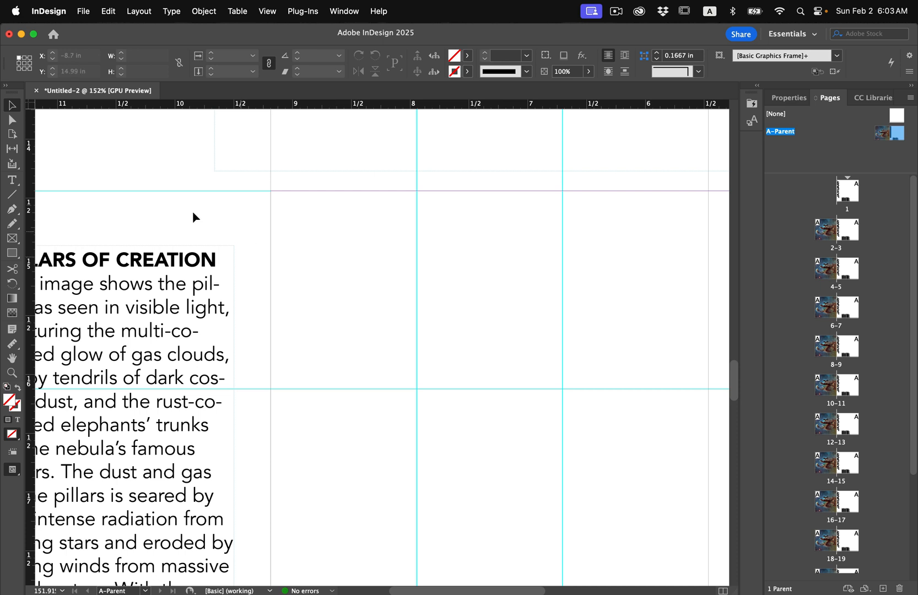
click(12, 181)
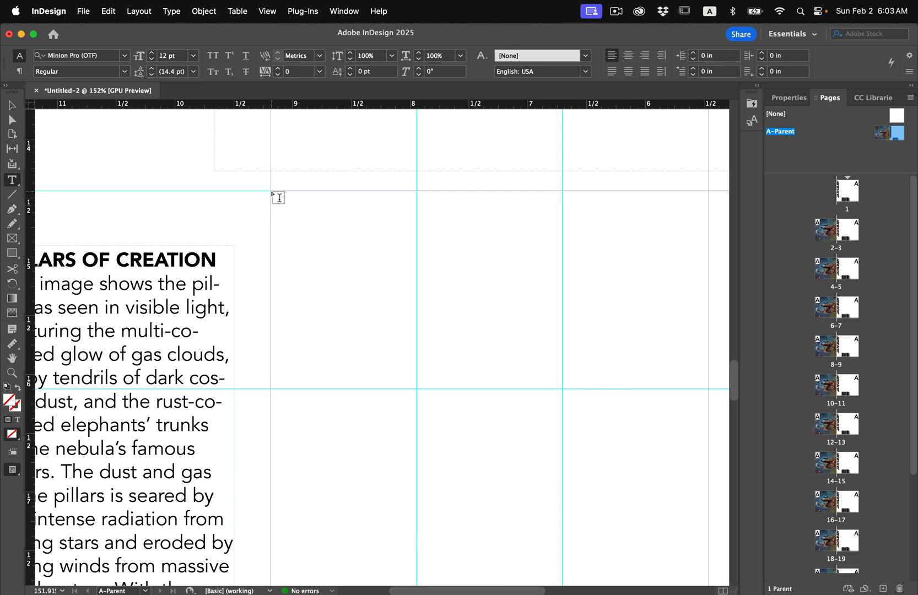
drag(271, 193, 417, 388)
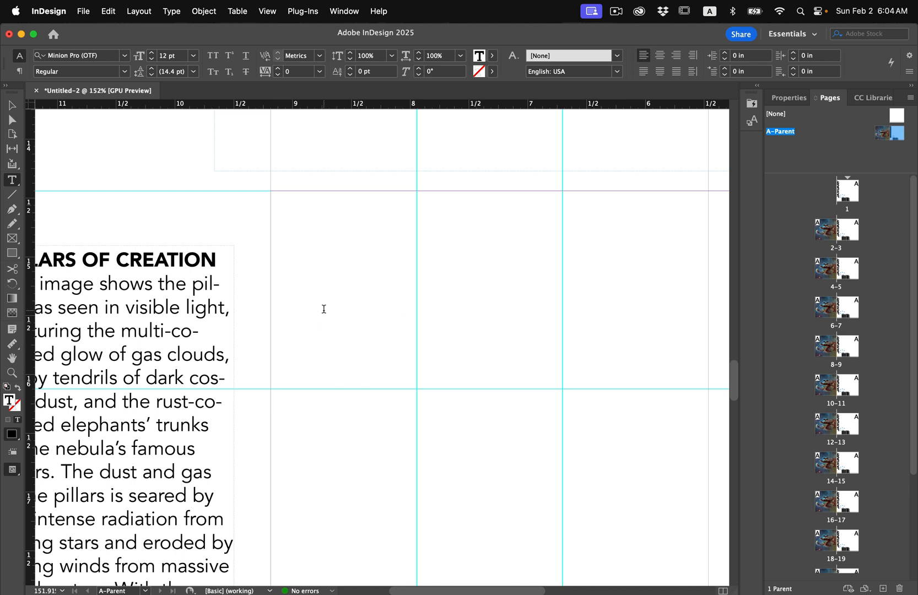
text(99)
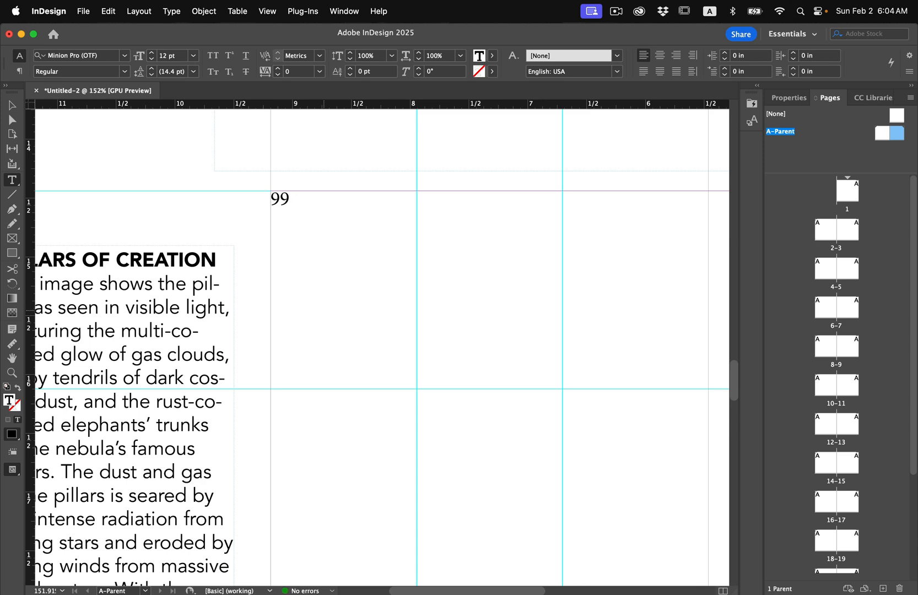
Format the 99 placeholder date in Avenir Black at 22 pt
drag(297, 209, 256, 199)
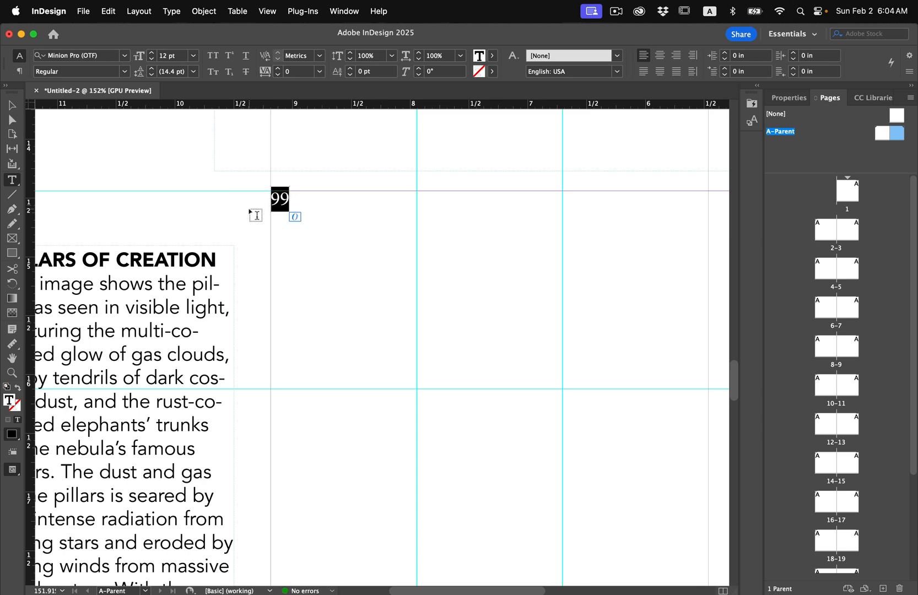
click(125, 55)
scroll(108, 181, up, 15)
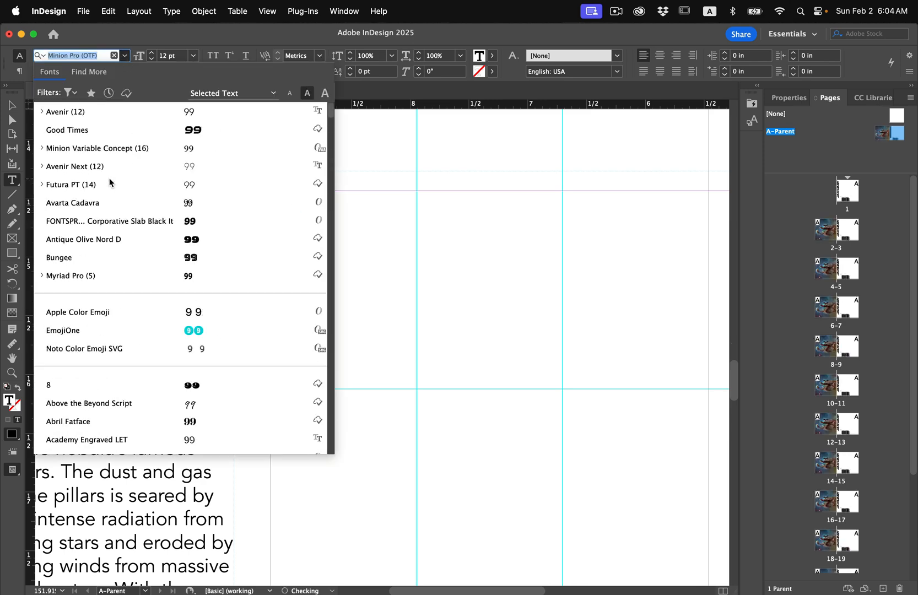
click(41, 111)
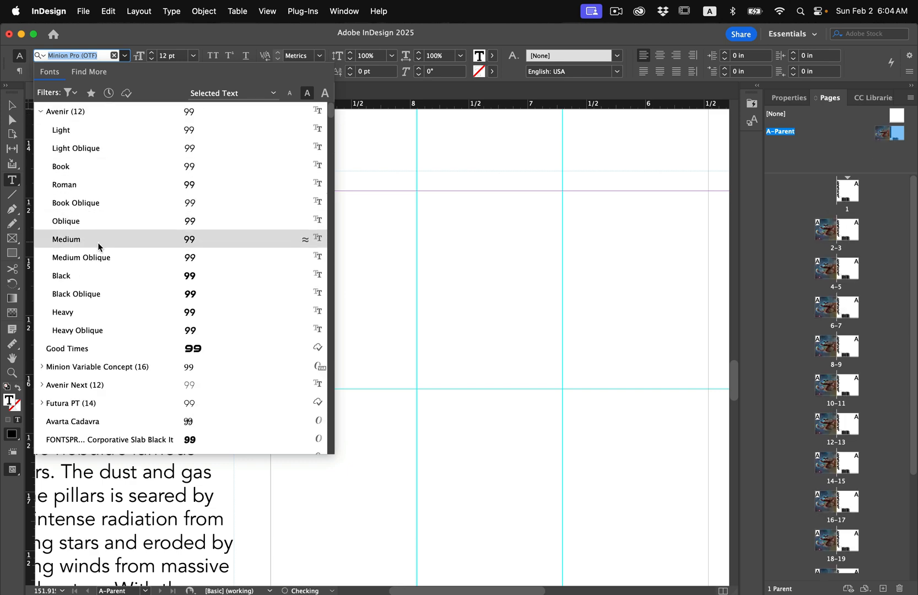
click(97, 275)
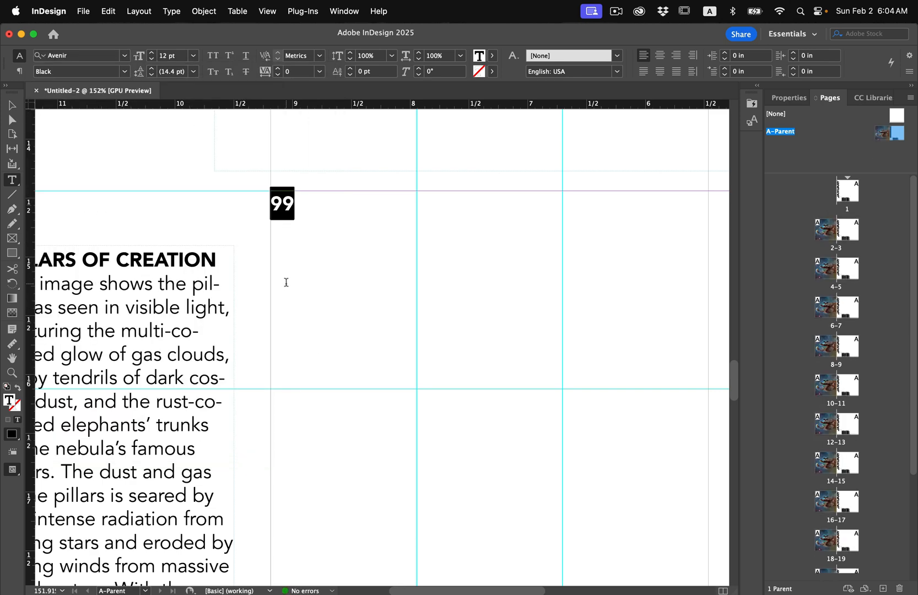
key(super+shift+period)
key(super+shift+period)
key(super+shift+period)
key(super+shift+period)
click(316, 266)
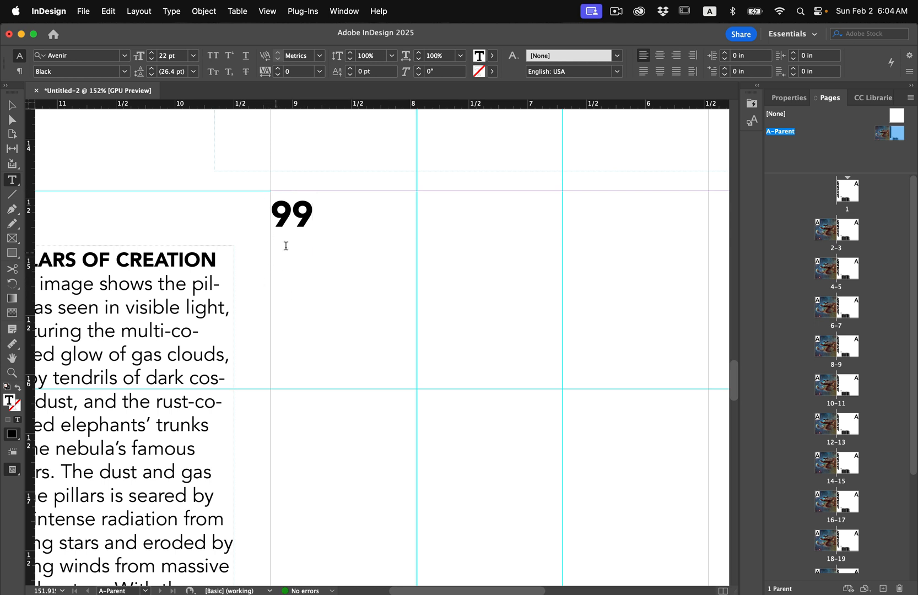
Give the placeholder date's text frame an inset spacing of 0.125 in on its left and top sides
click(15, 106)
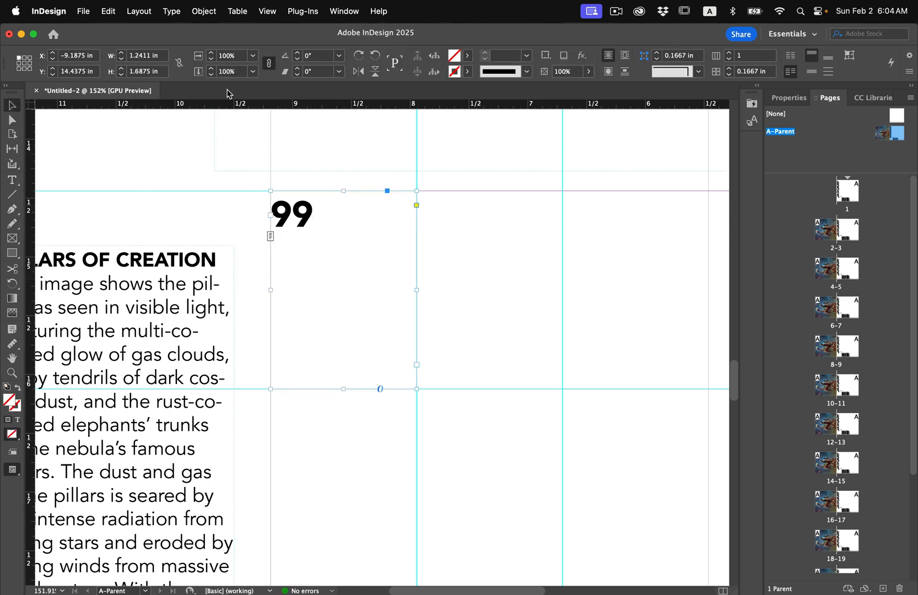
click(205, 14)
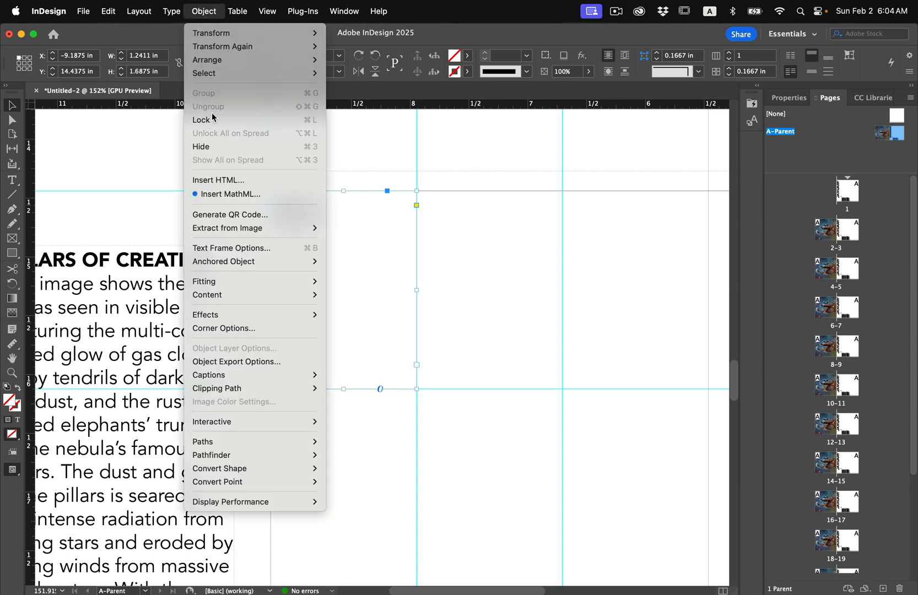
click(223, 248)
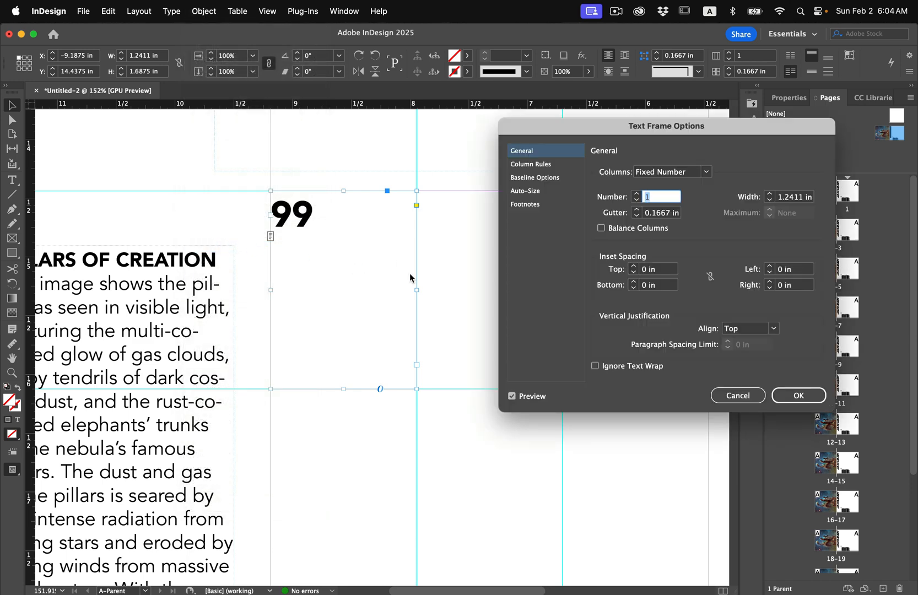
drag(553, 135, 489, 139)
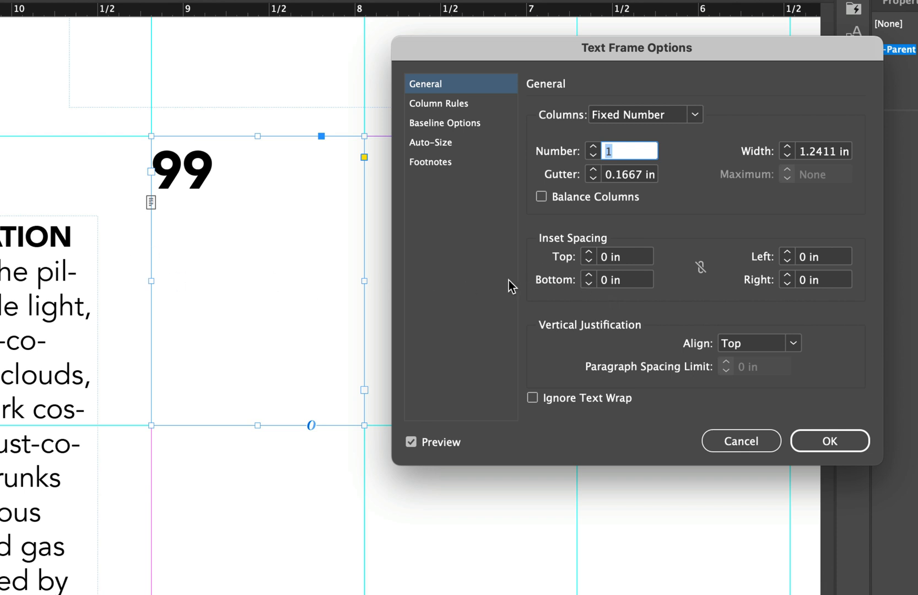
click(786, 253)
click(786, 252)
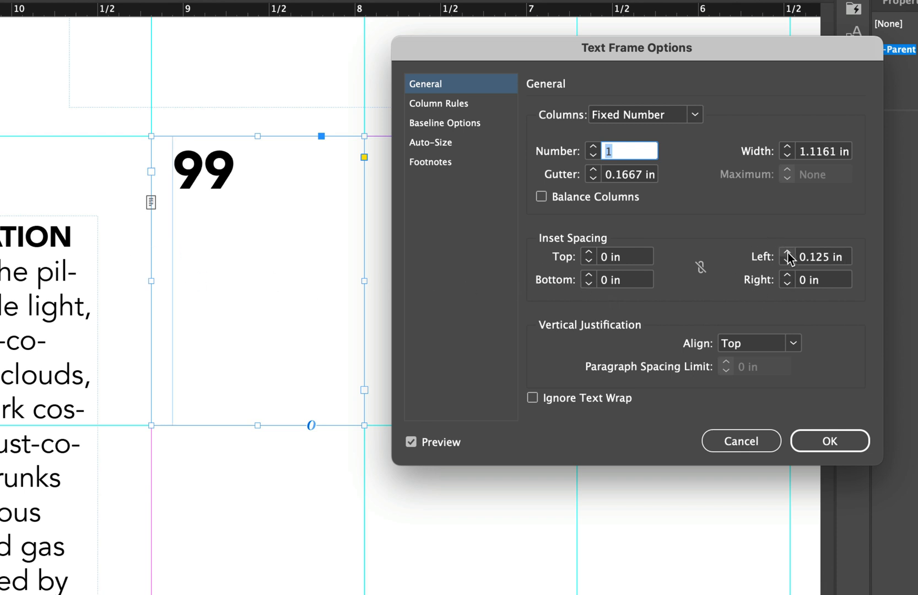
click(588, 252)
click(588, 252)
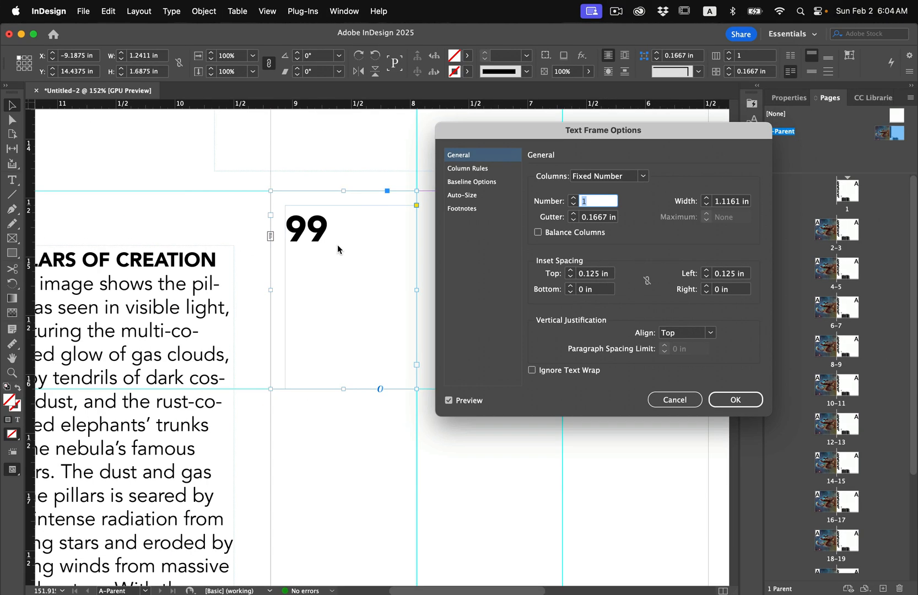
click(727, 400)
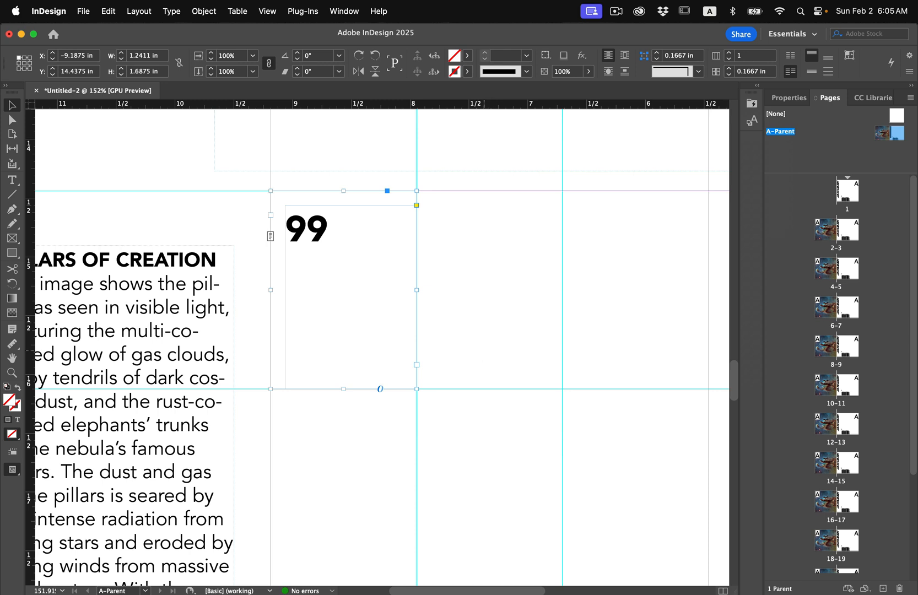
Replace the placeholder date 99 with xx
key(t)
drag(323, 232, 277, 230)
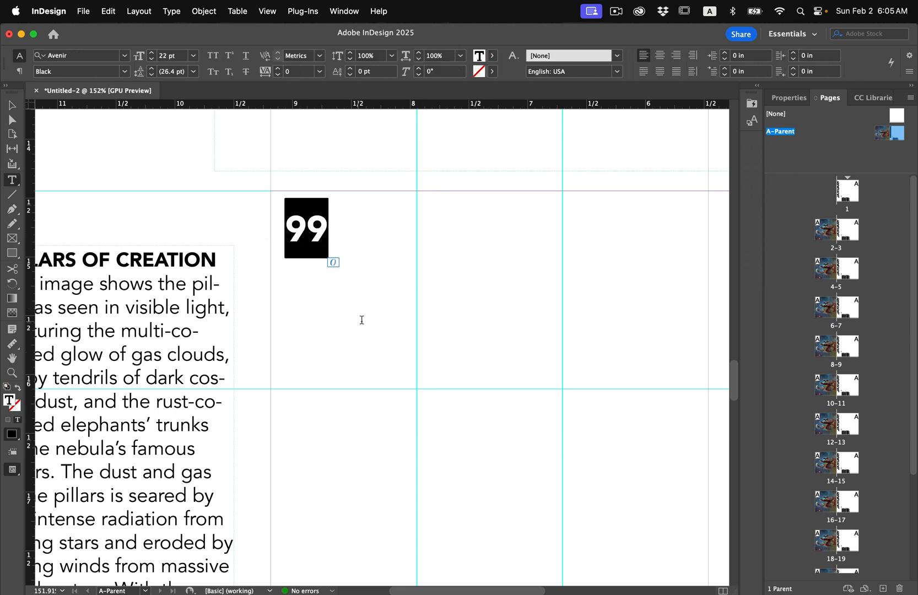
text(xx)
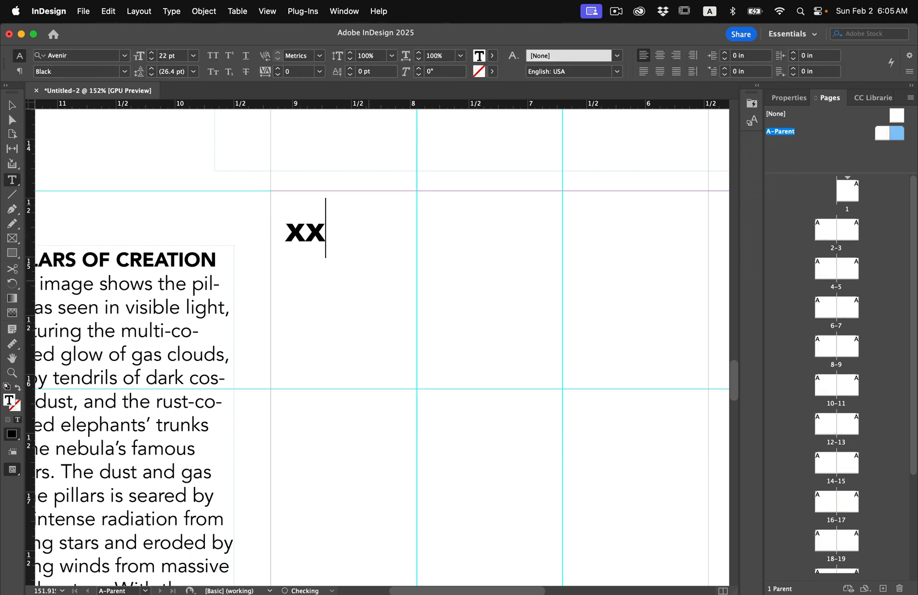
key(Escape)
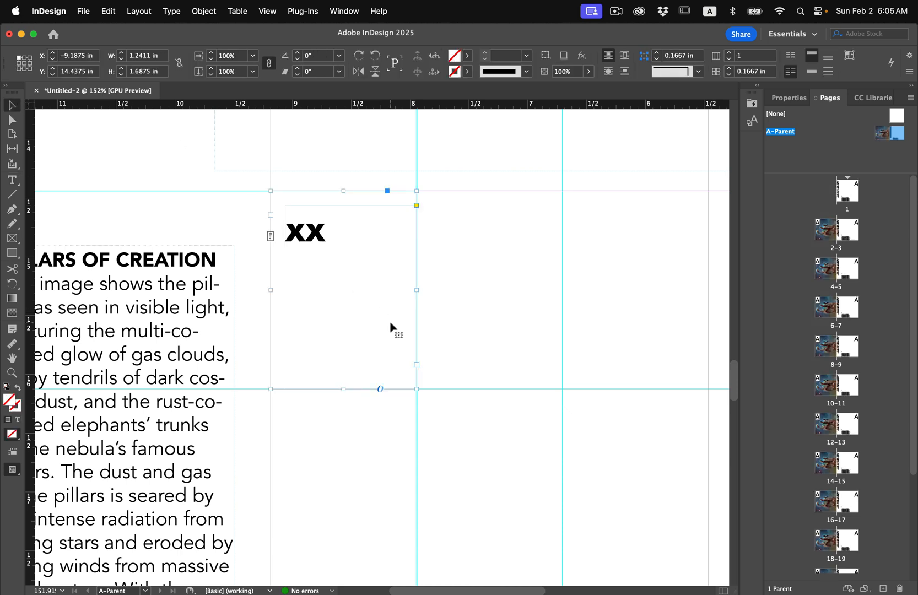
Set up a grid-style Step and Repeat of the xx frame with offsets of 1.6875 in vertical and 1.2411 in horizontal
scroll(390, 326, down, 5)
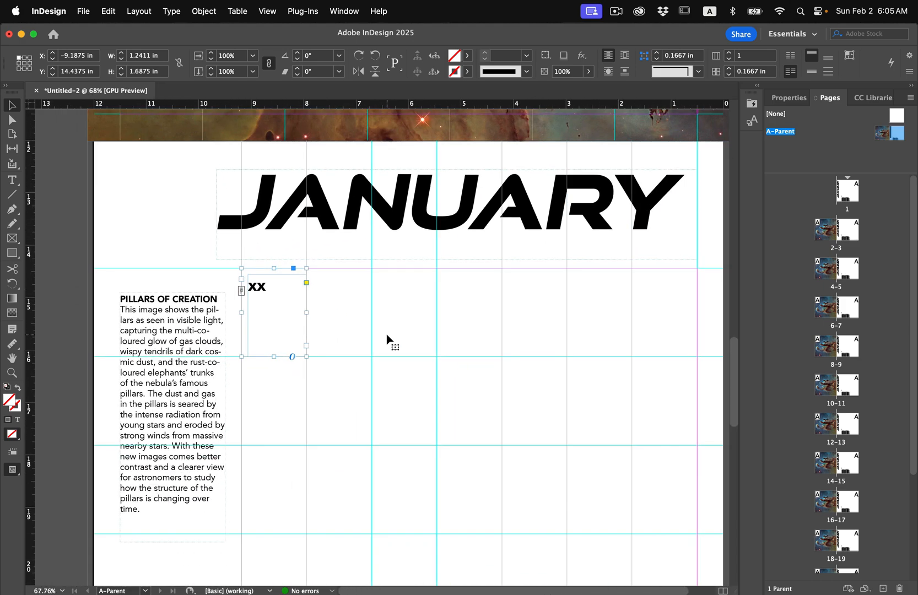
scroll(383, 342, down, 3)
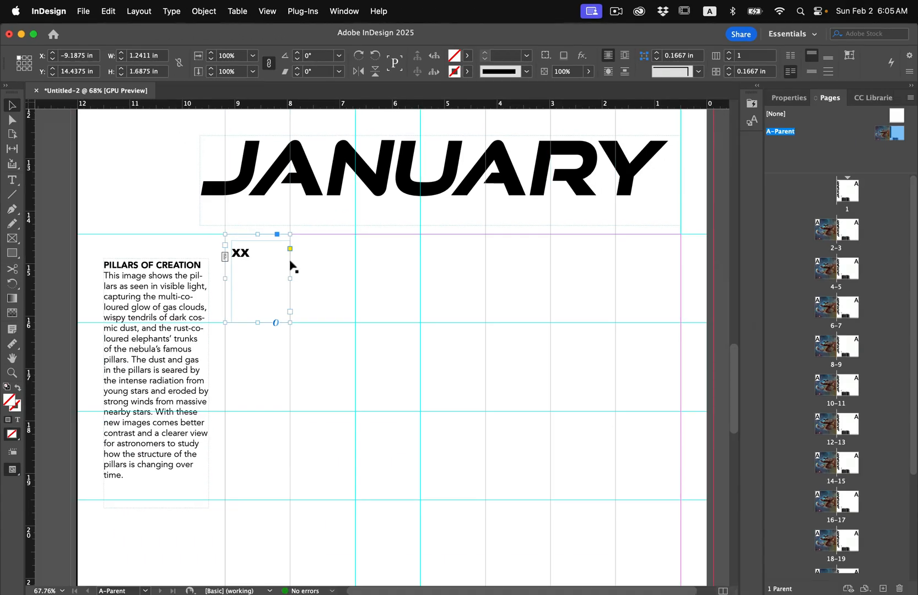
scroll(464, 308, right, 2)
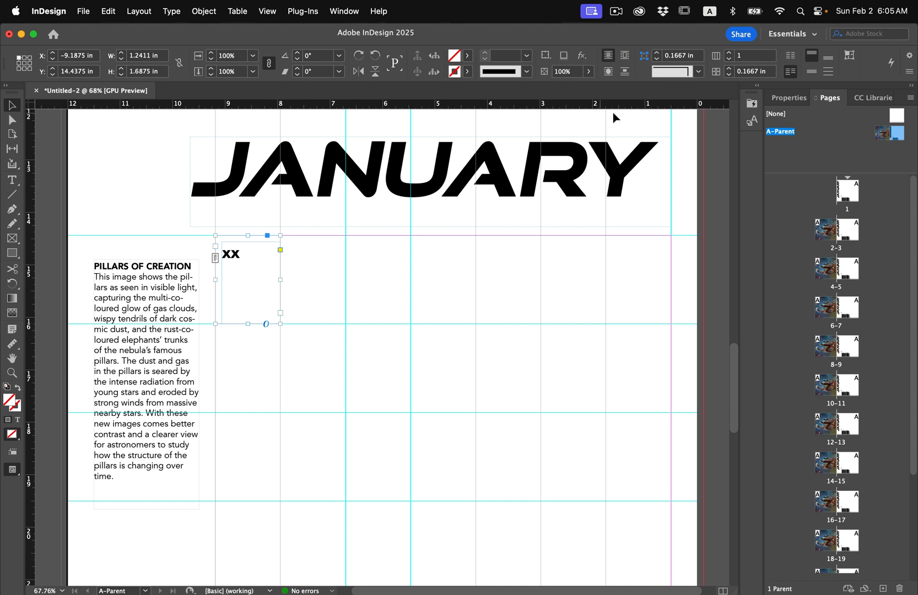
click(798, 99)
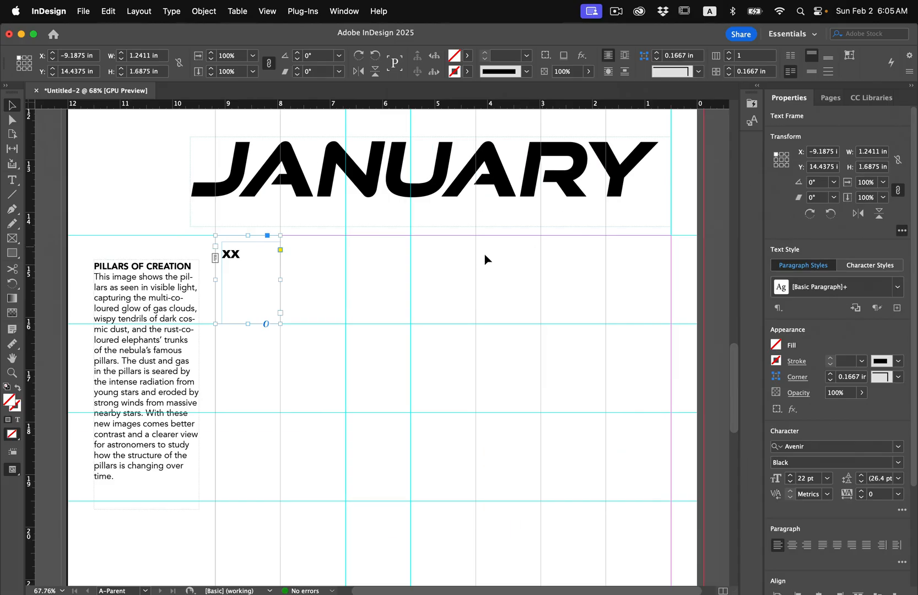
click(109, 11)
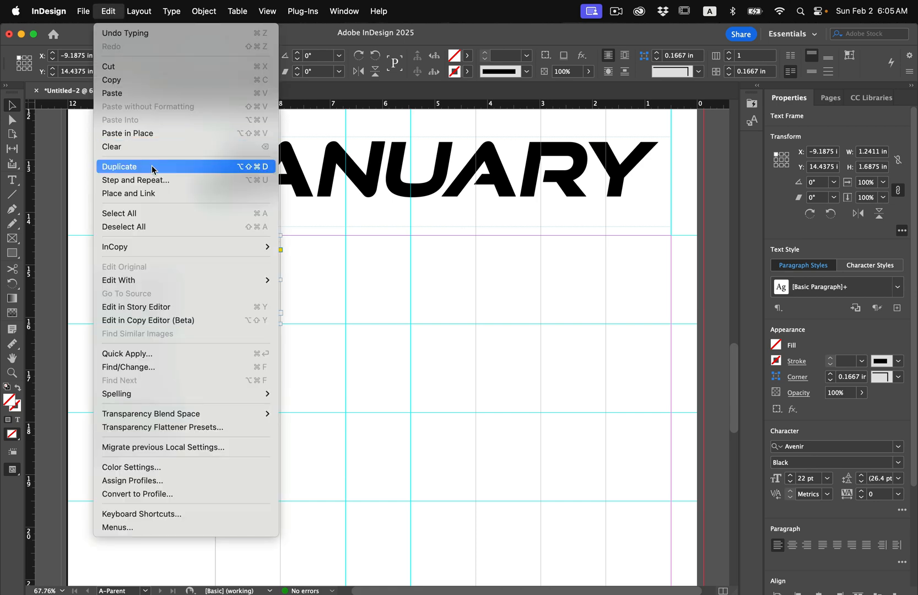
click(157, 182)
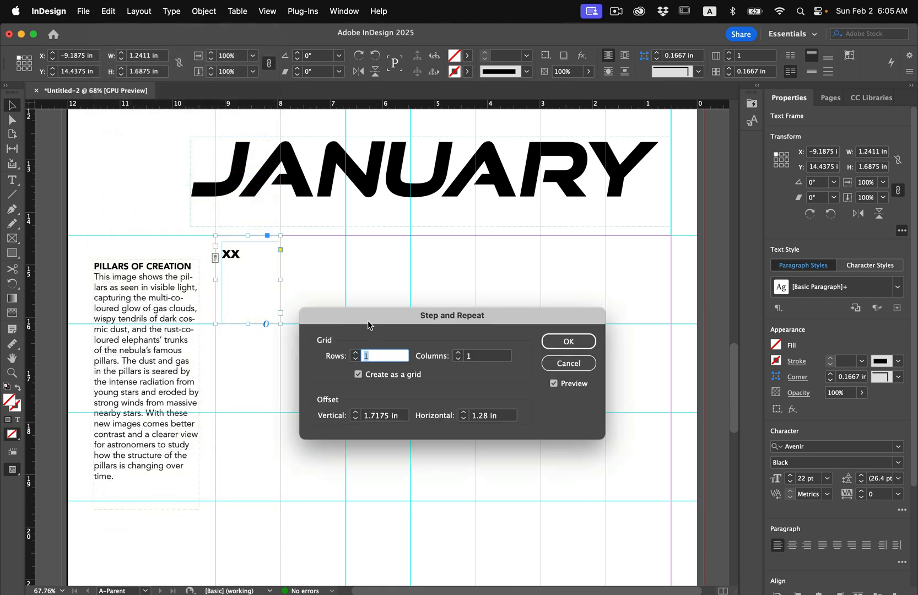
drag(368, 324, 375, 345)
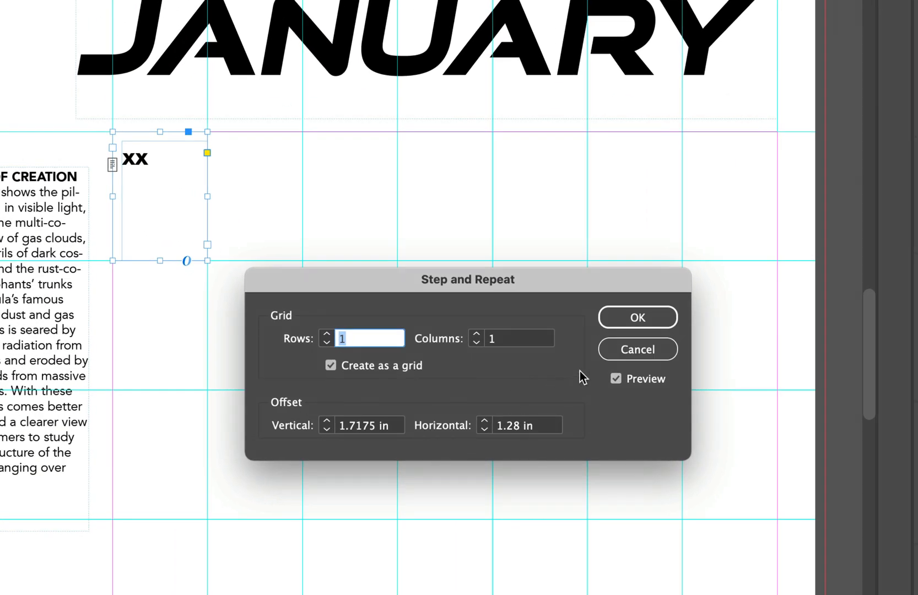
click(330, 365)
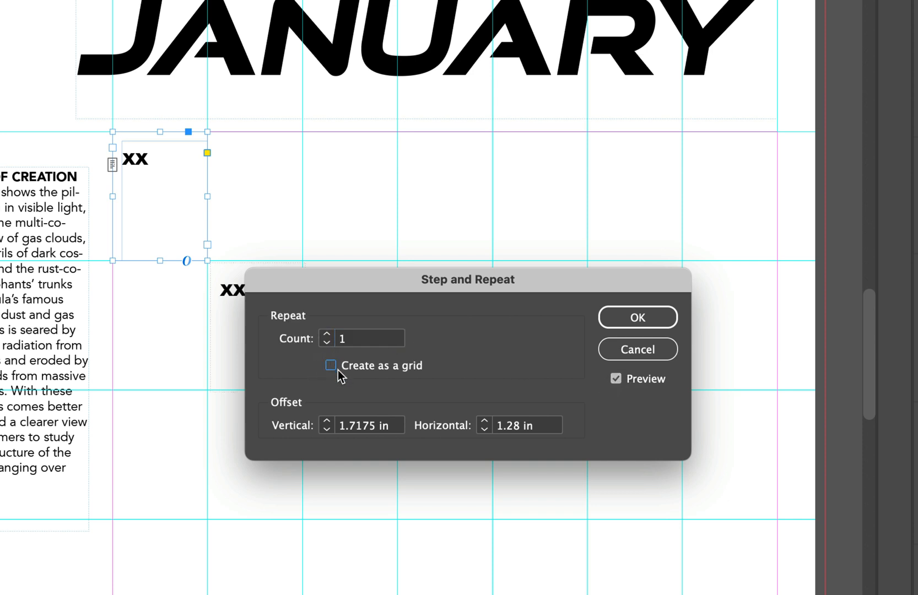
click(331, 366)
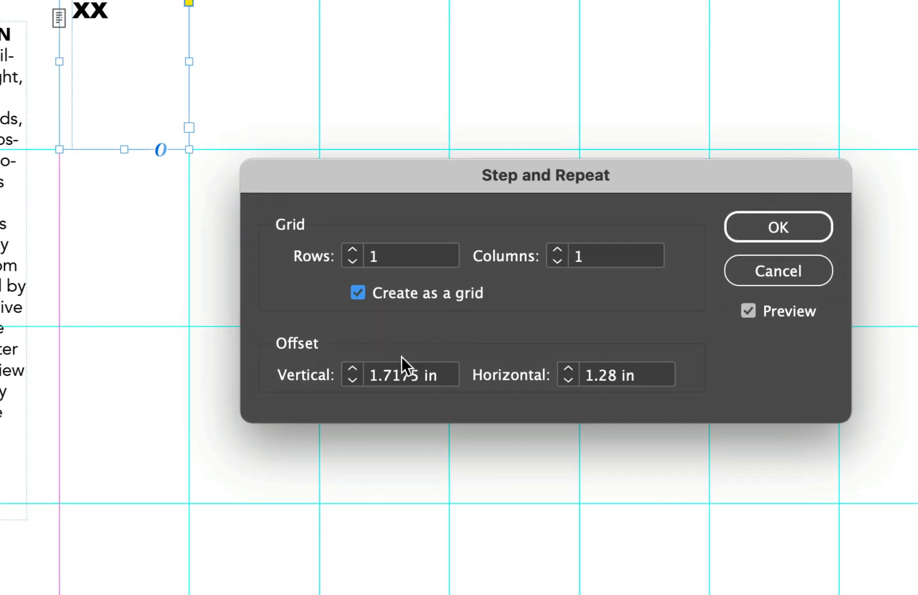
double_click(398, 376)
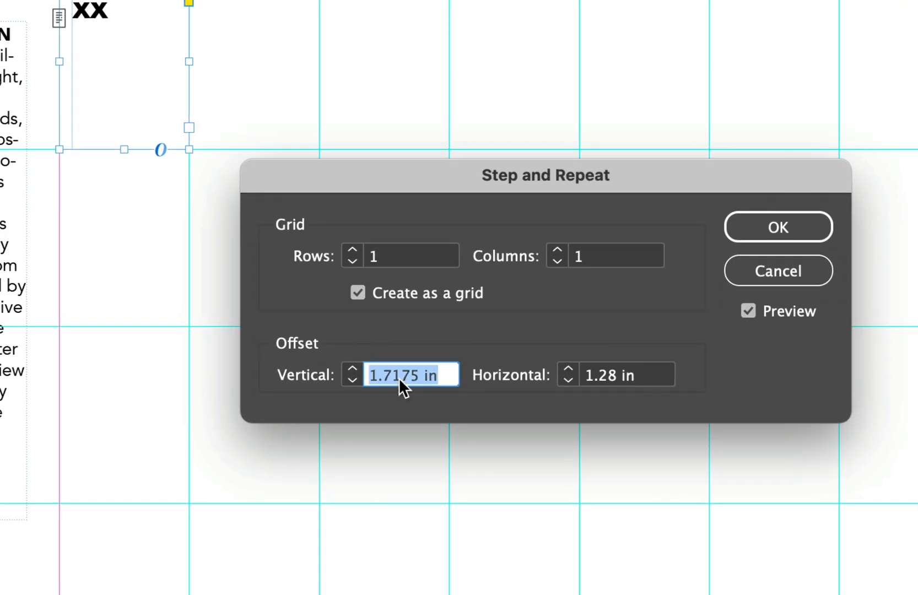
text(1.6875)
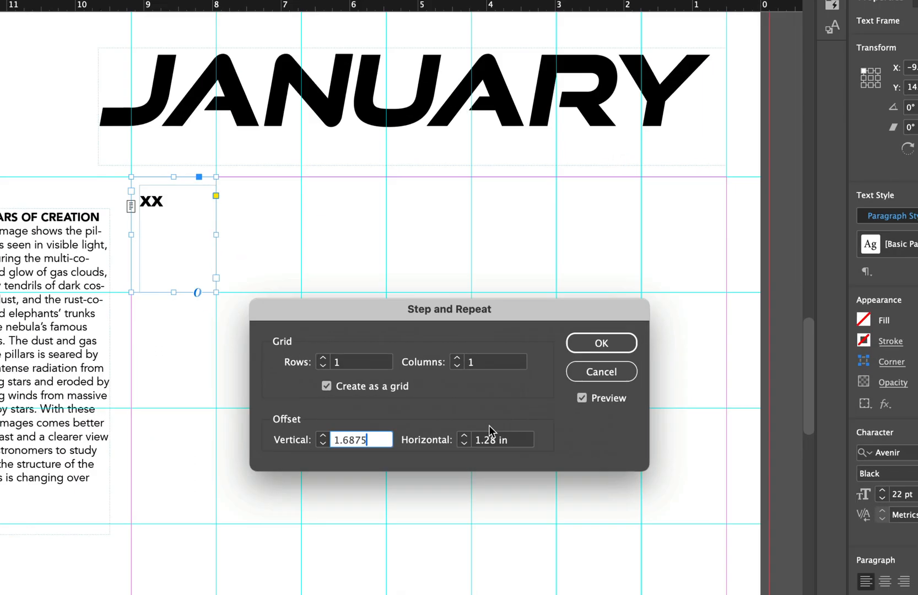
click(497, 450)
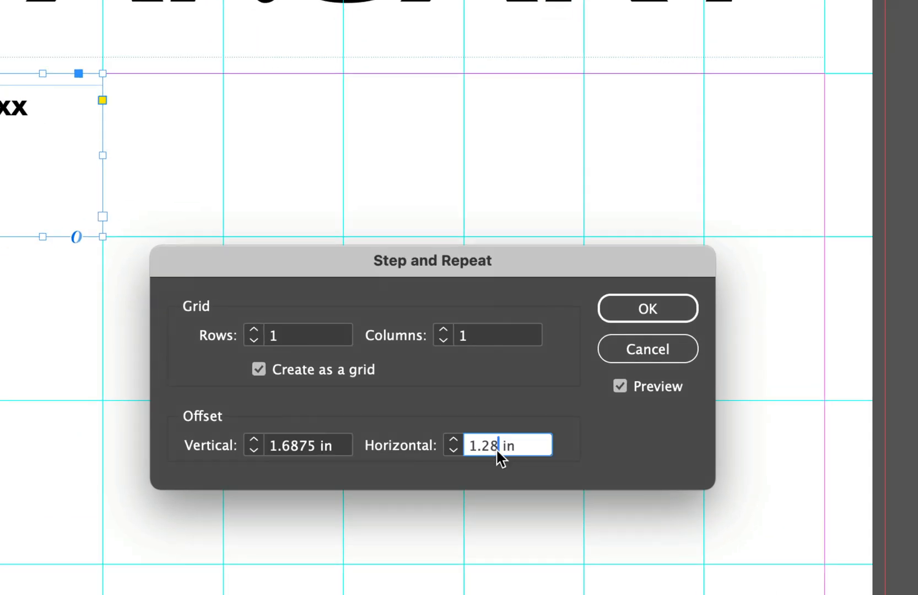
triple_click(498, 456)
text(1.2411)
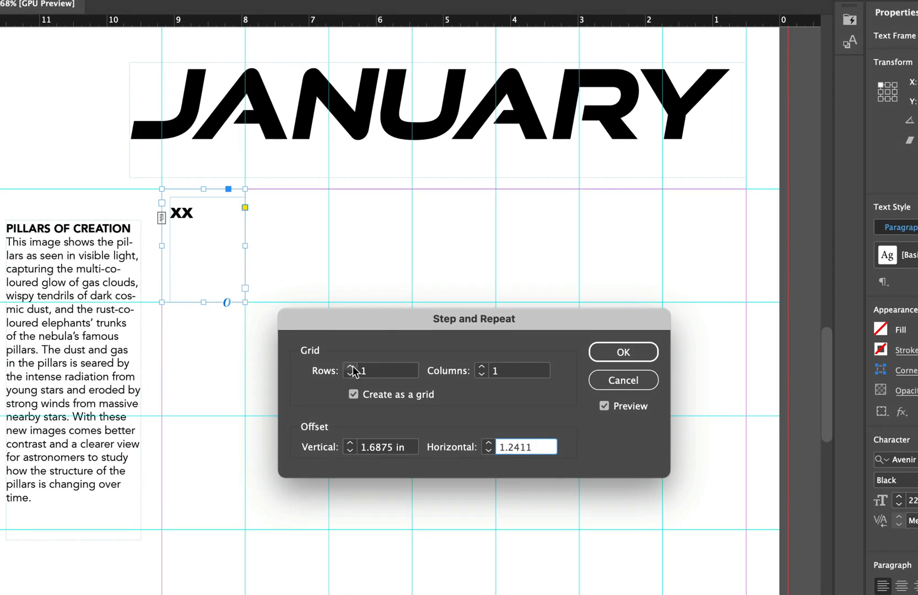
Set the Step and Repeat grid to 7 columns with a single row
click(350, 367)
click(351, 374)
click(481, 367)
click(481, 367)
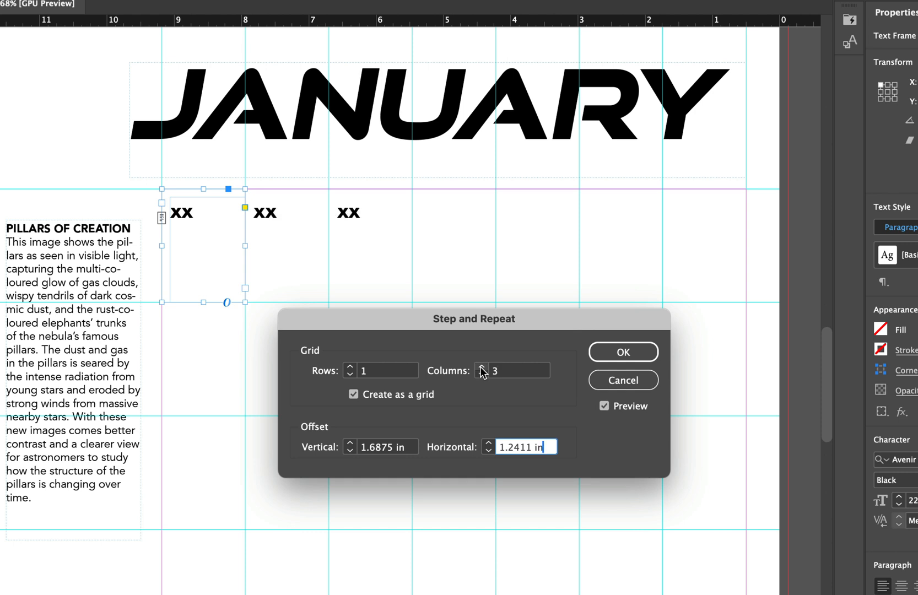
click(481, 367)
click(481, 366)
click(482, 367)
click(482, 366)
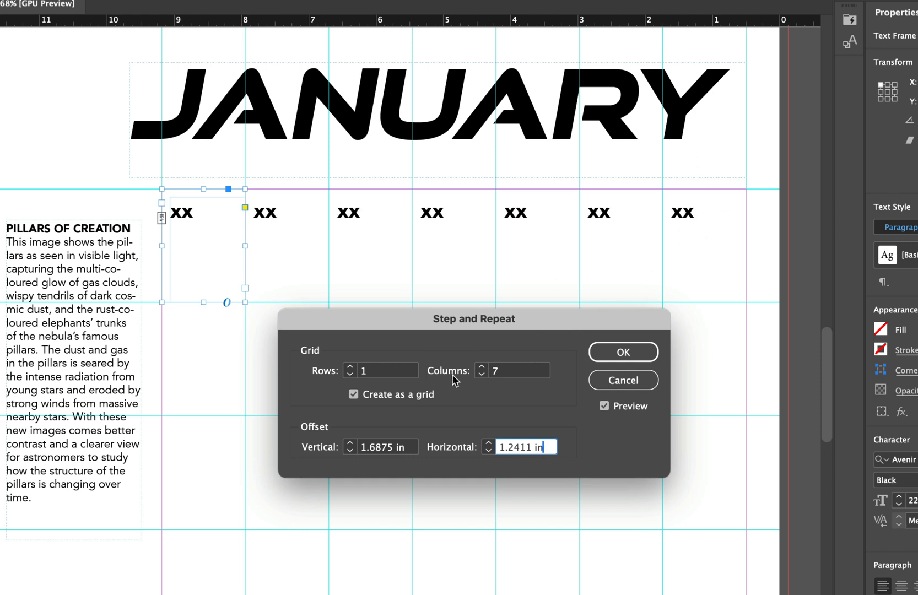
Raise the Step and Repeat grid to 5 rows, create the copies of the xx frame and deselect them
click(350, 366)
click(351, 366)
click(350, 367)
click(350, 367)
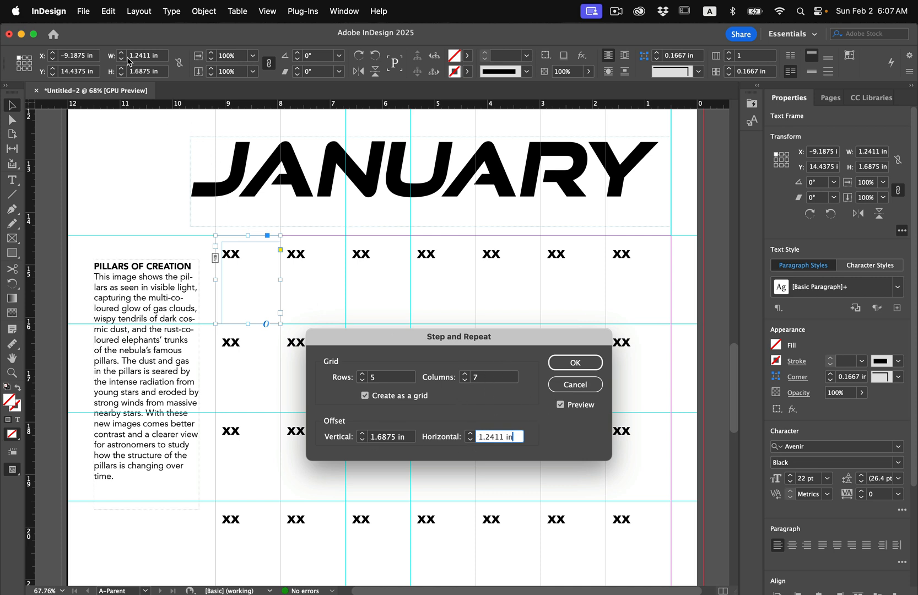
click(573, 366)
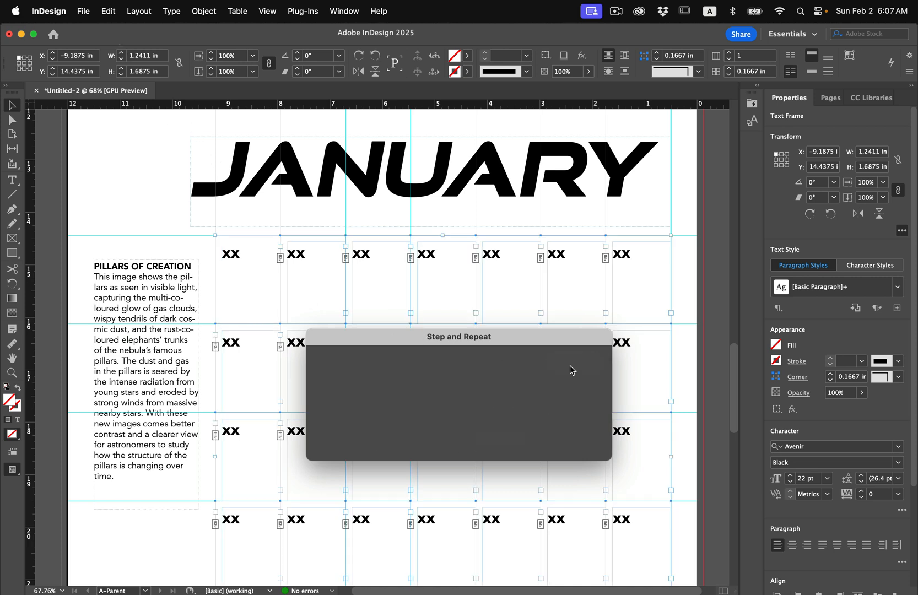
key(super+0)
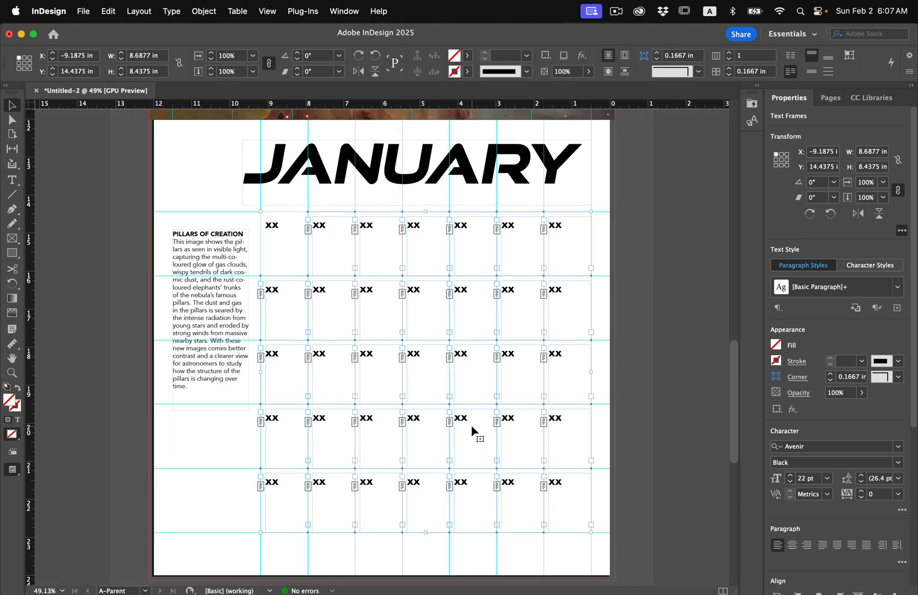
click(631, 526)
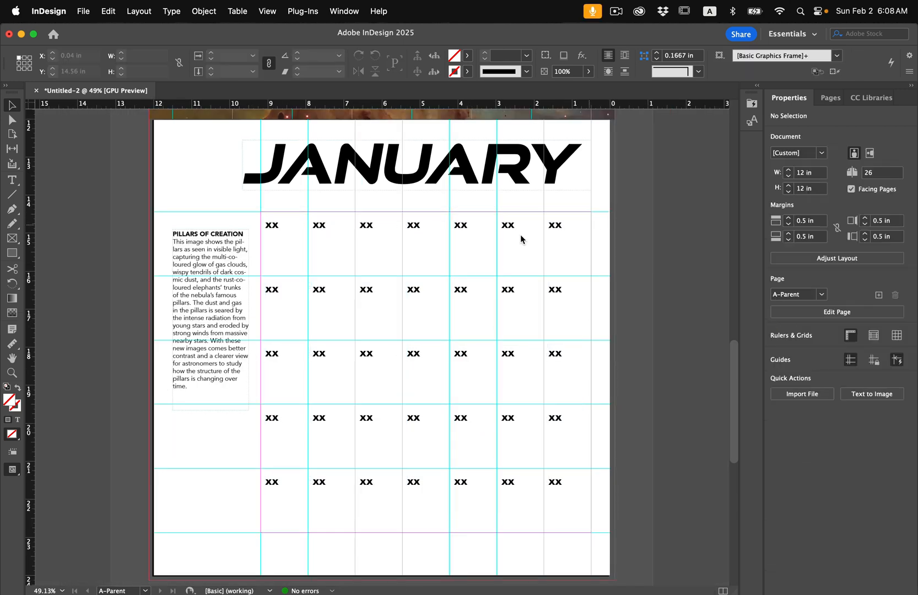
scroll(447, 193, up, 5)
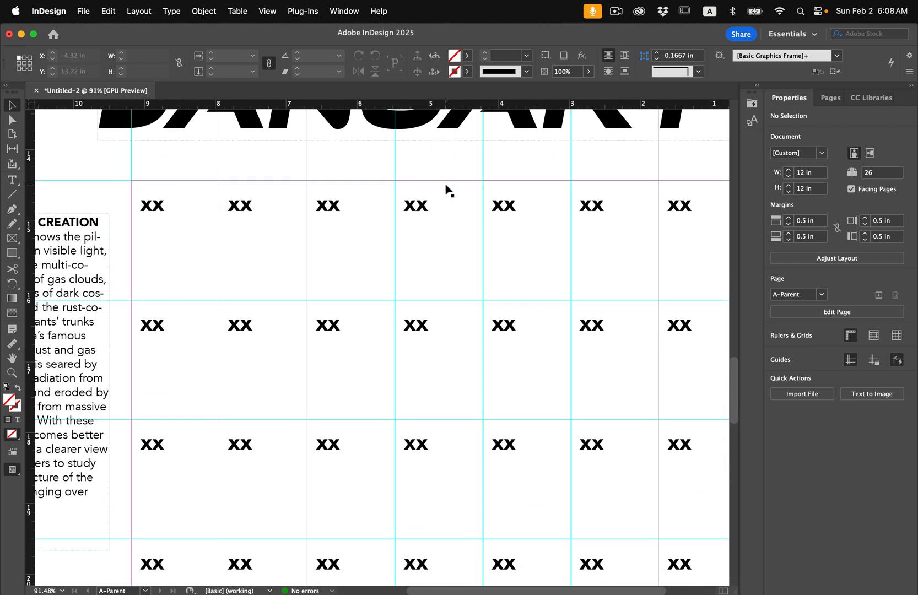
Draw a gridded row of seven text frames between the month heading and the date grid, about 8.69 in wide overall and 0.29 in high
scroll(448, 190, right, 2)
scroll(448, 188, right, 1)
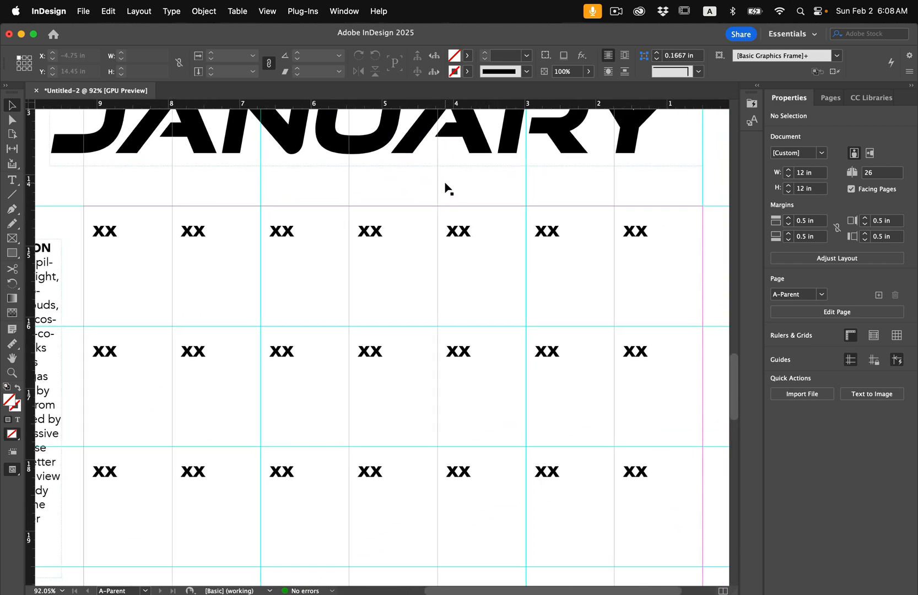
click(12, 179)
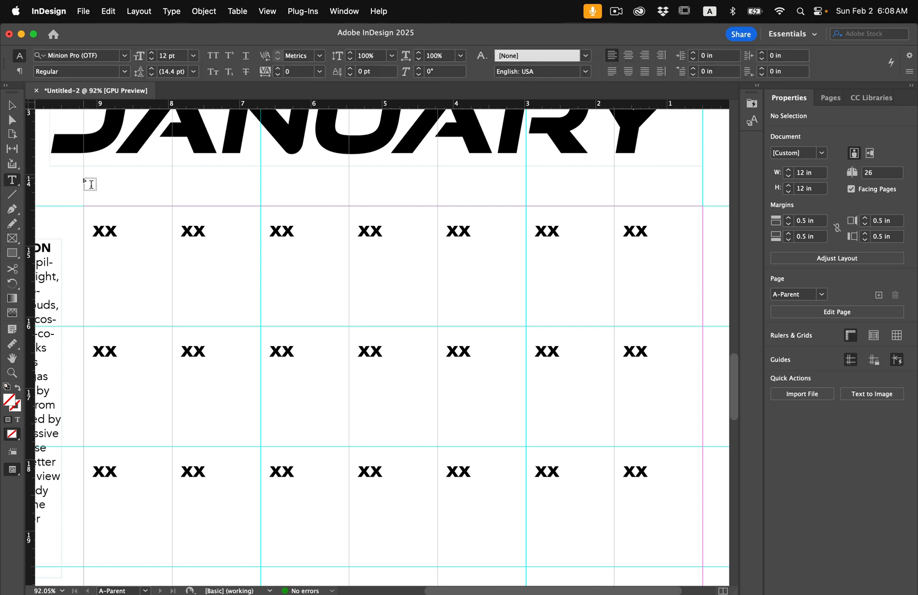
drag(84, 178, 703, 198)
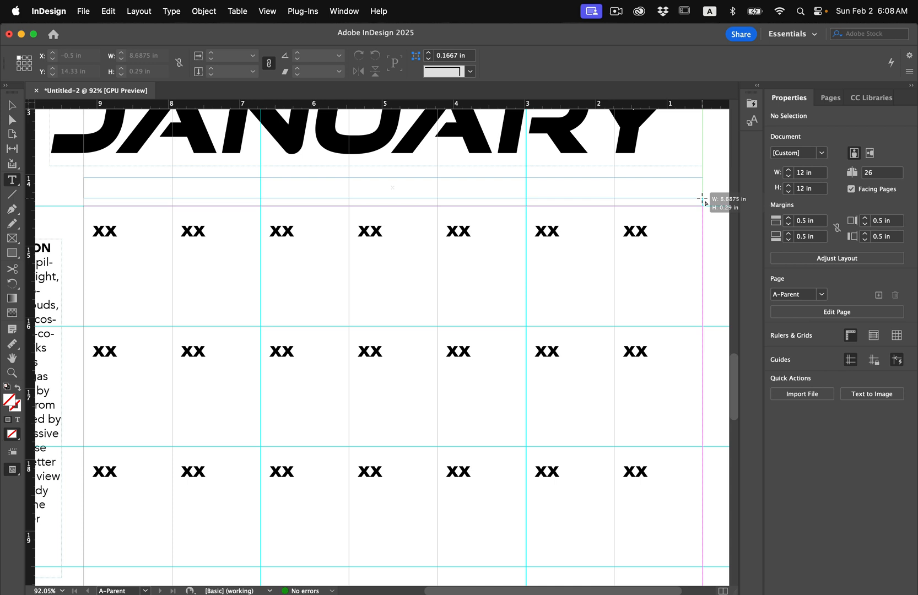
drag(702, 198, 702, 198)
key(Right)
key(Right)
key(Right)
drag(702, 199, 702, 198)
key(Right)
key(Right)
key(Right)
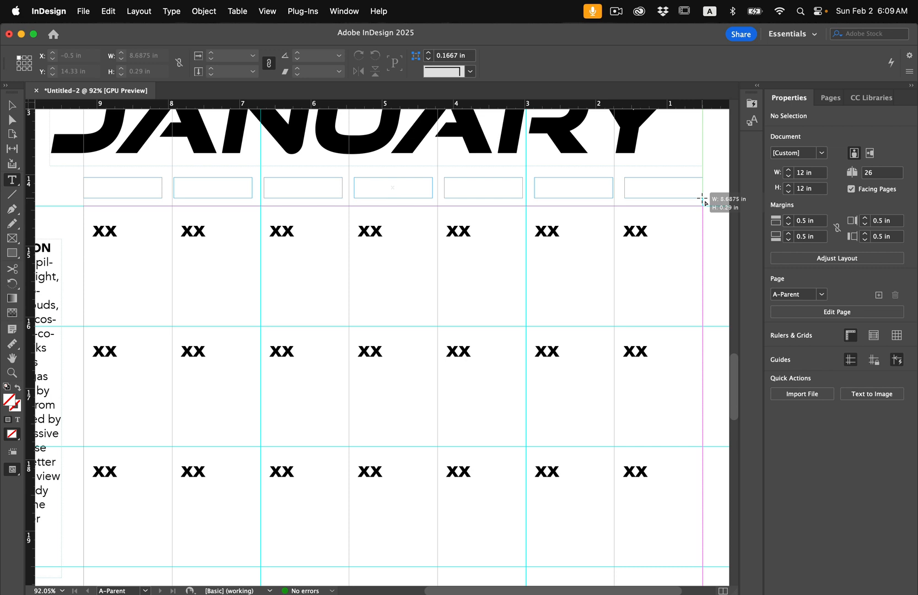
drag(702, 198, 702, 196)
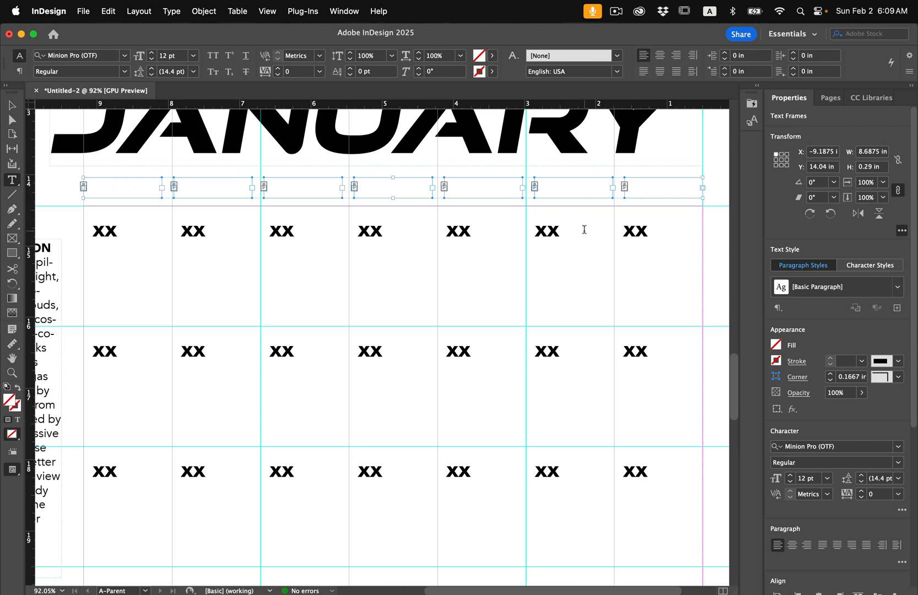
key(Escape)
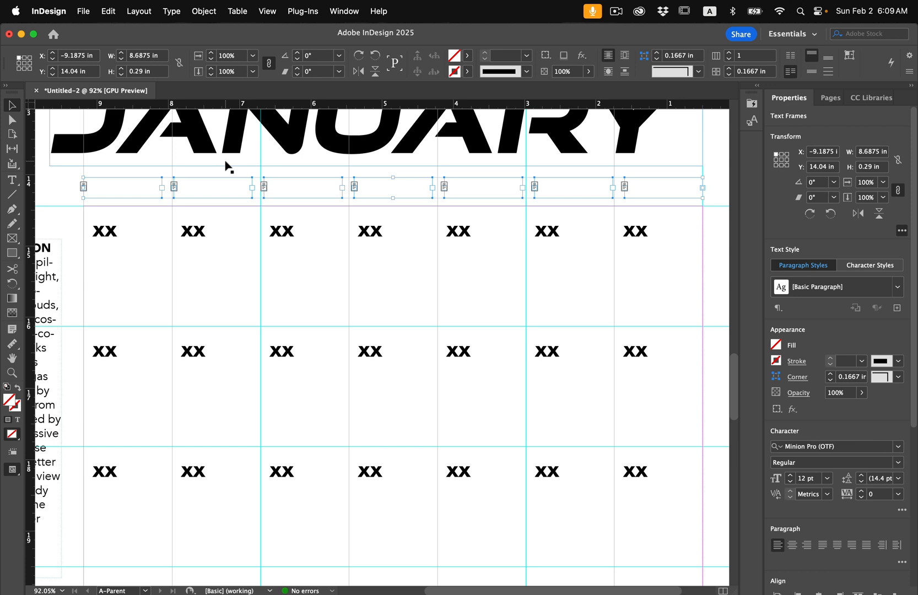
Fill the seven frames with the weekday names from Sunday to Saturday, one name per frame
double_click(184, 188)
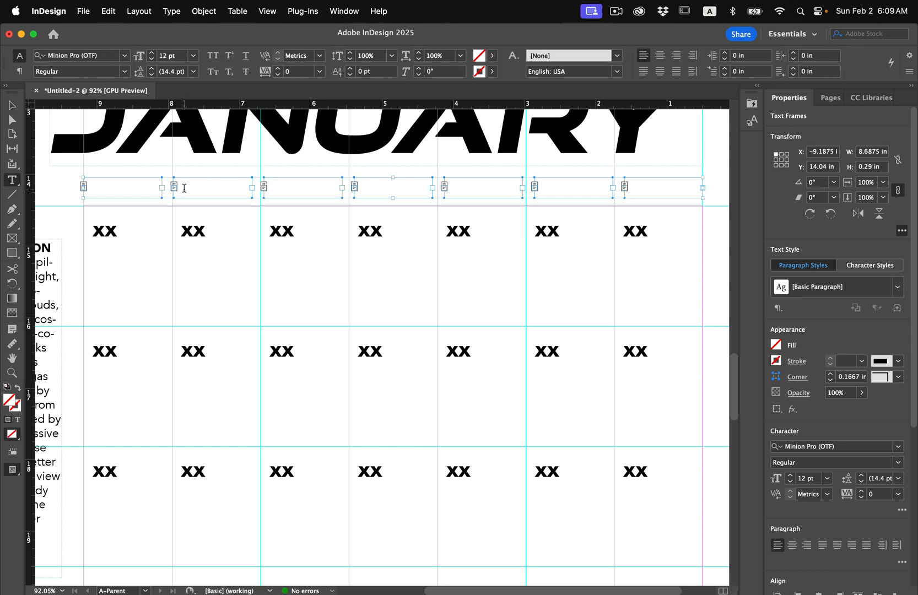
click(118, 187)
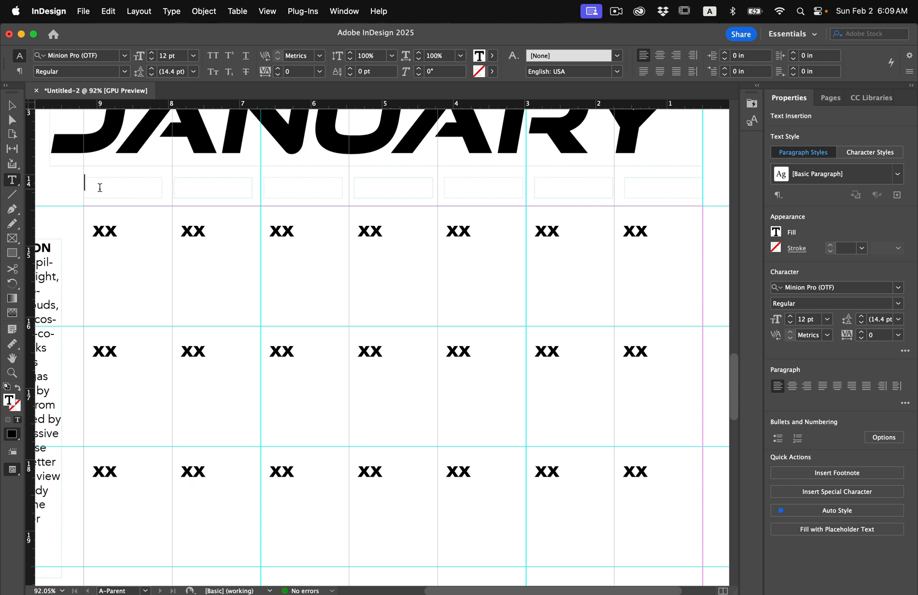
text(Sunday)
double_click(128, 184)
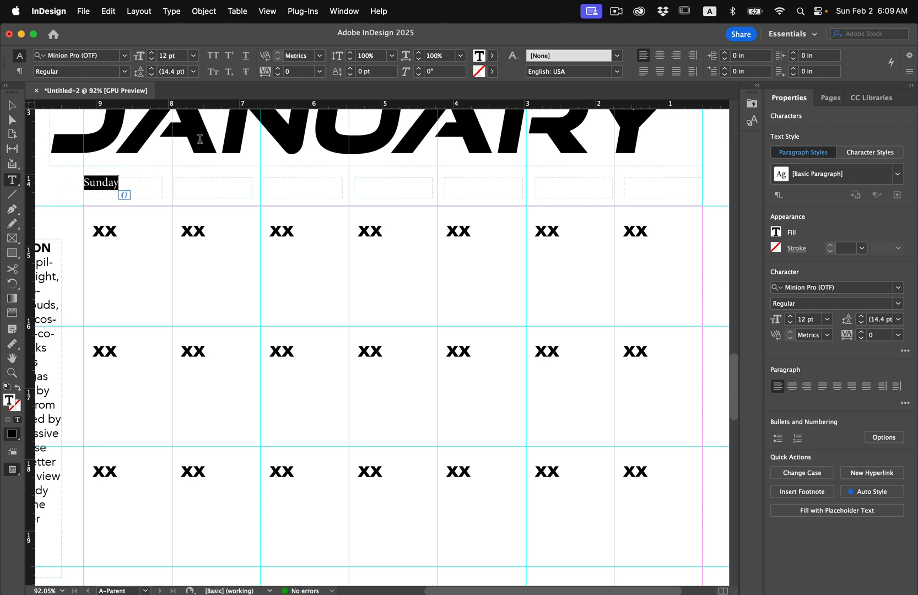
click(195, 192)
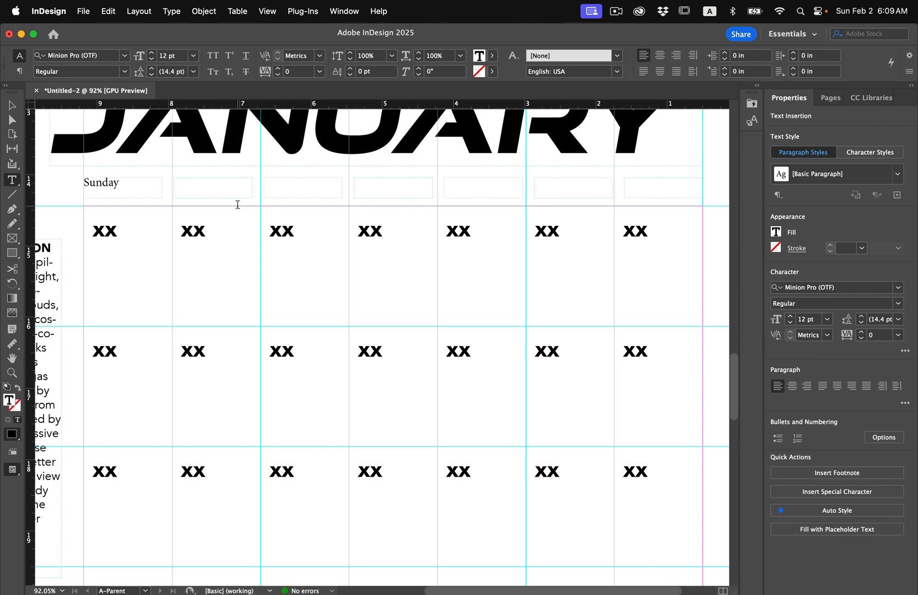
text(Monday)
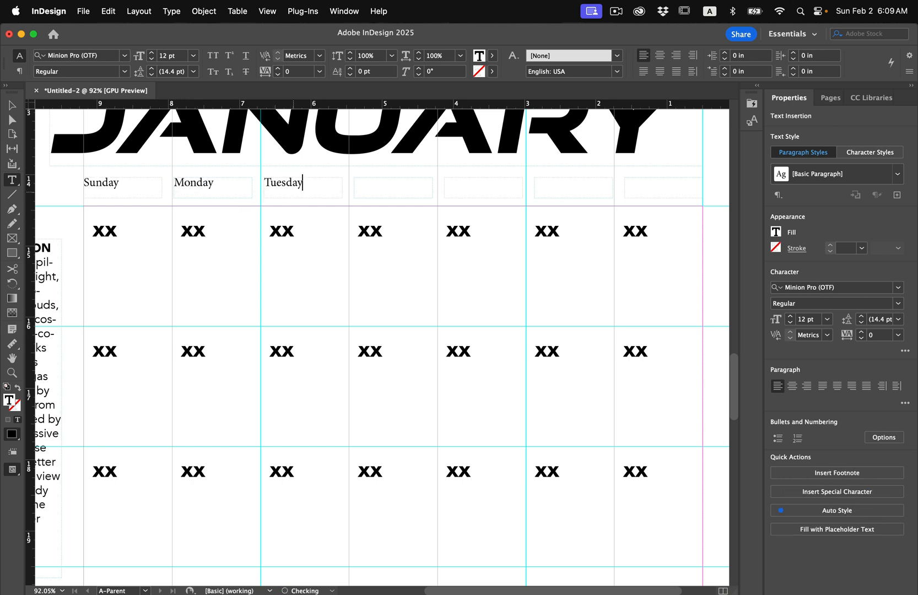
click(362, 190)
text(Wd)
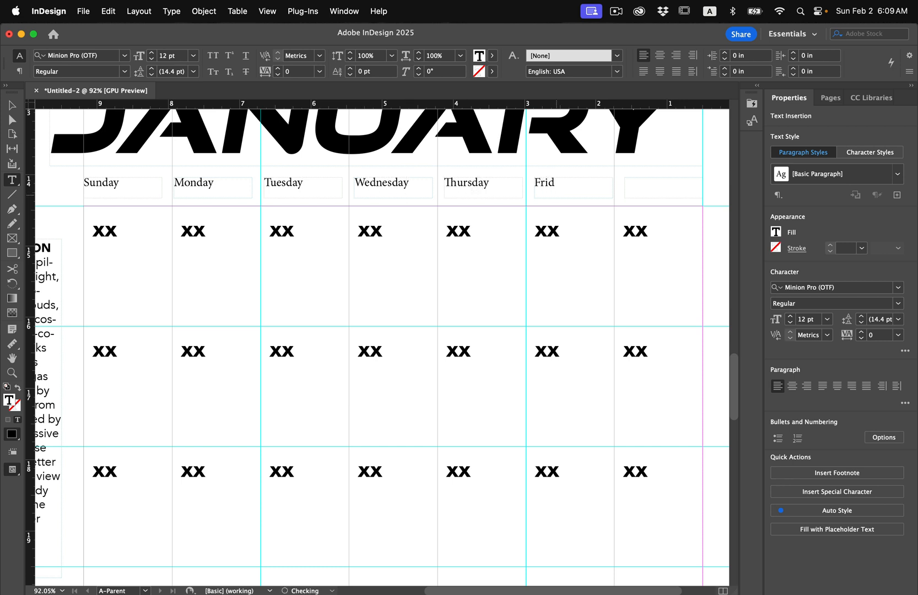
click(647, 183)
text(Saturday)
Set the font of all seven weekday labels to Avenir and deselect the frames
click(13, 105)
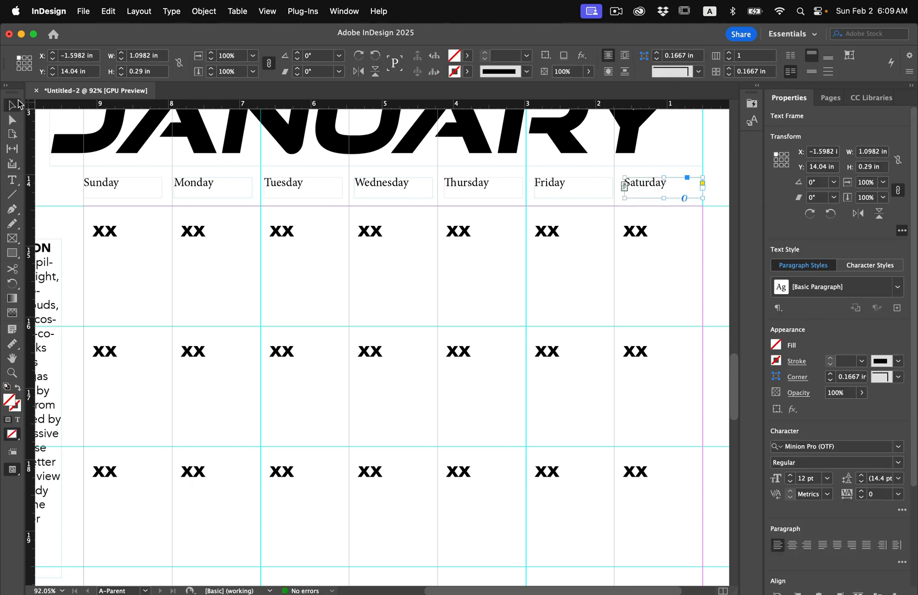
click(178, 173)
drag(61, 180, 670, 193)
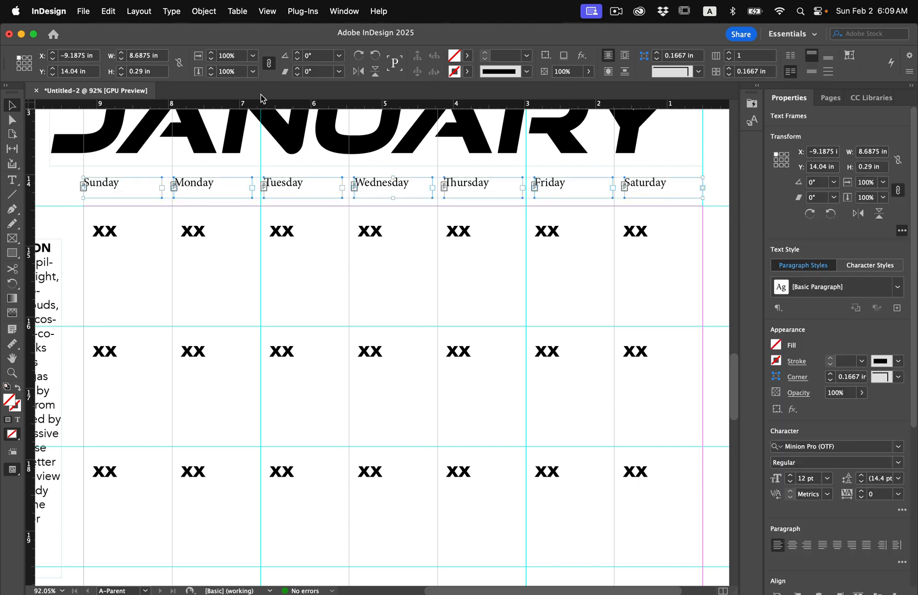
click(12, 181)
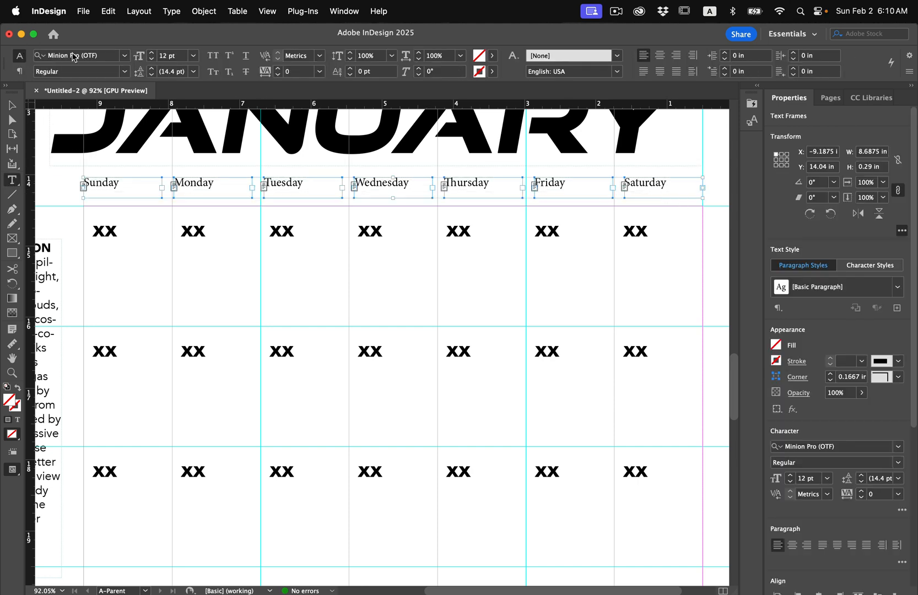
click(125, 56)
scroll(94, 180, up, 15)
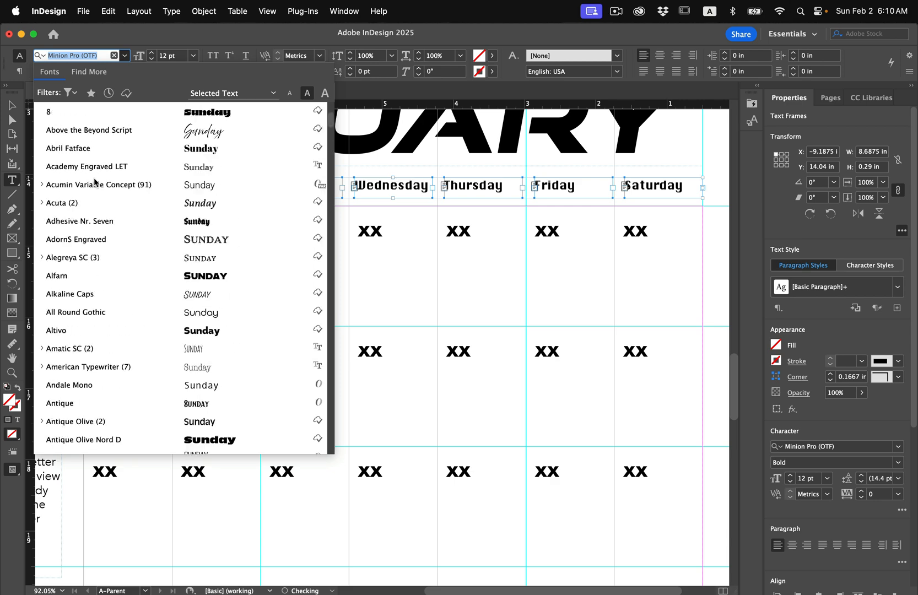
click(48, 112)
key(super+shift+a)
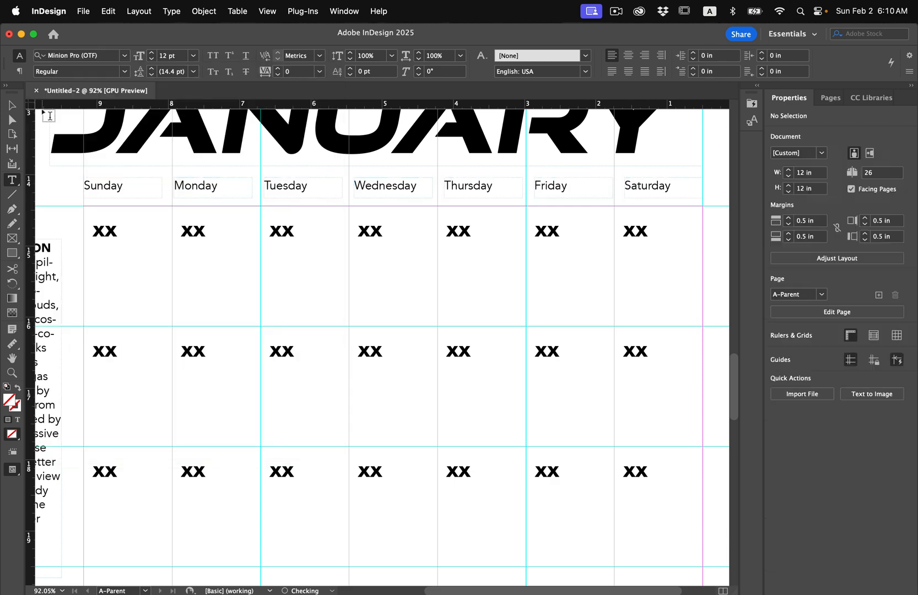
key(v)
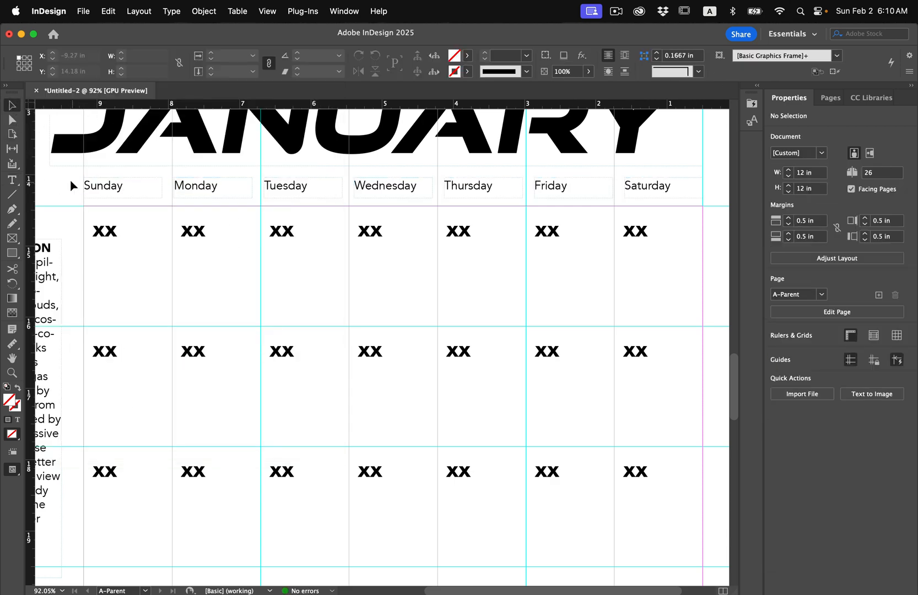
Set the seven weekday labels in the Black font style and centre them horizontally in their frames
drag(71, 182, 649, 199)
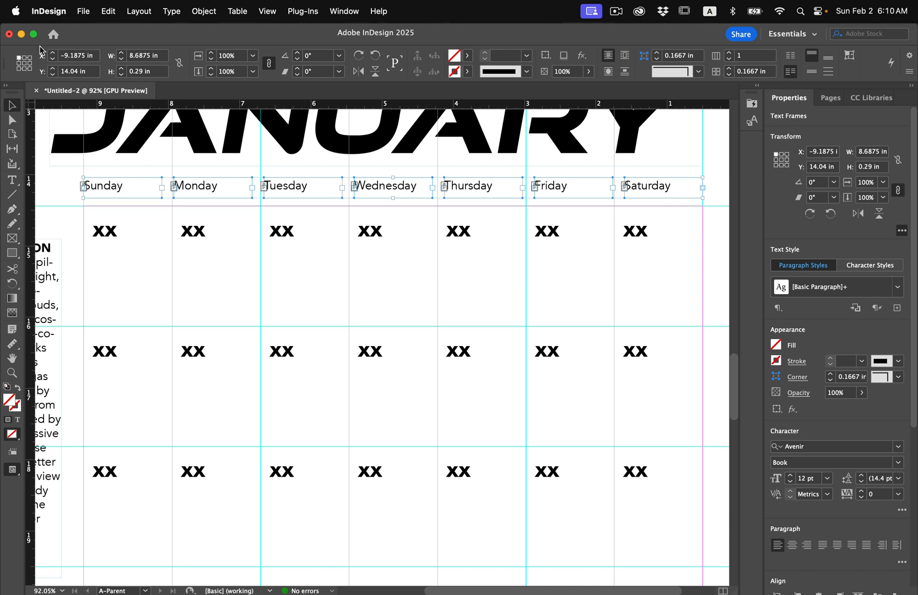
key(t)
click(125, 71)
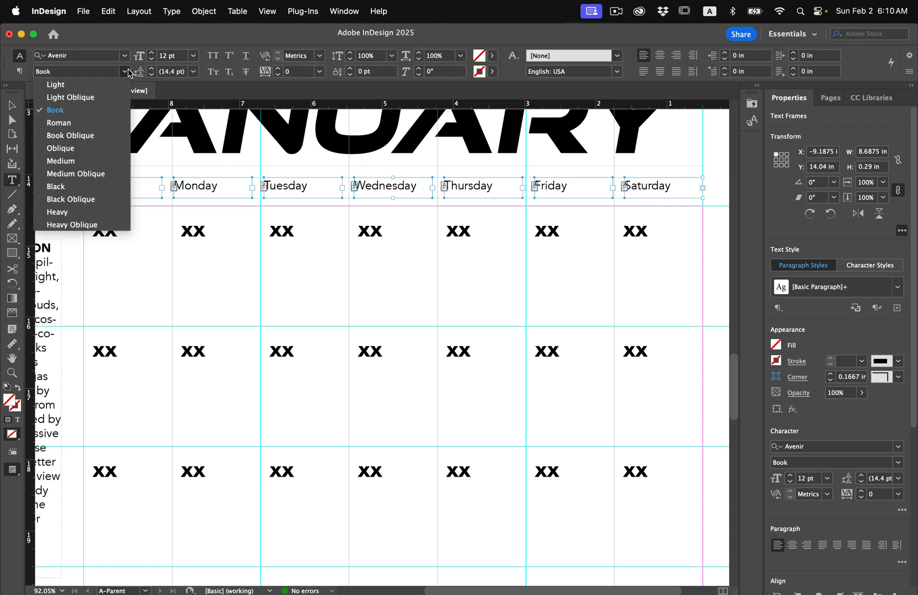
click(61, 186)
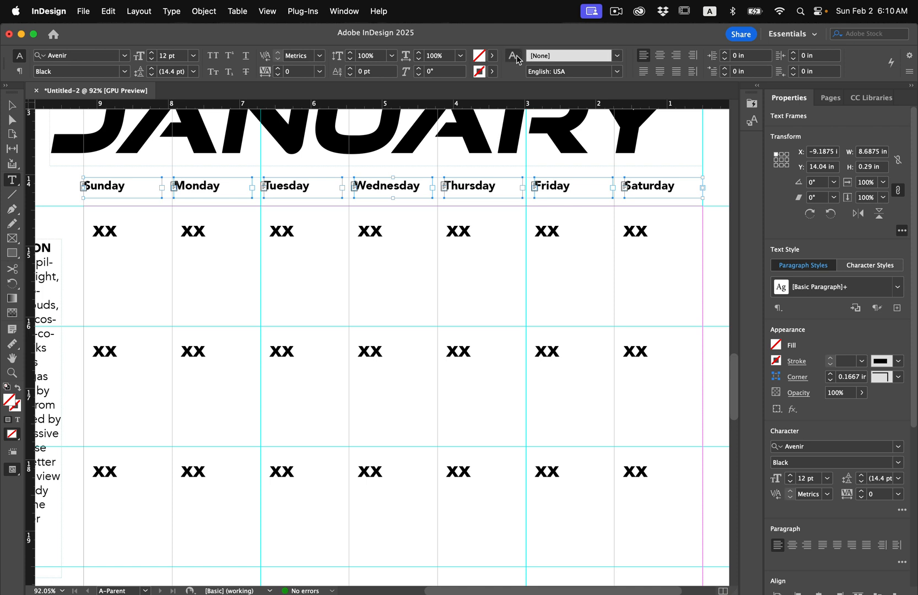
click(661, 56)
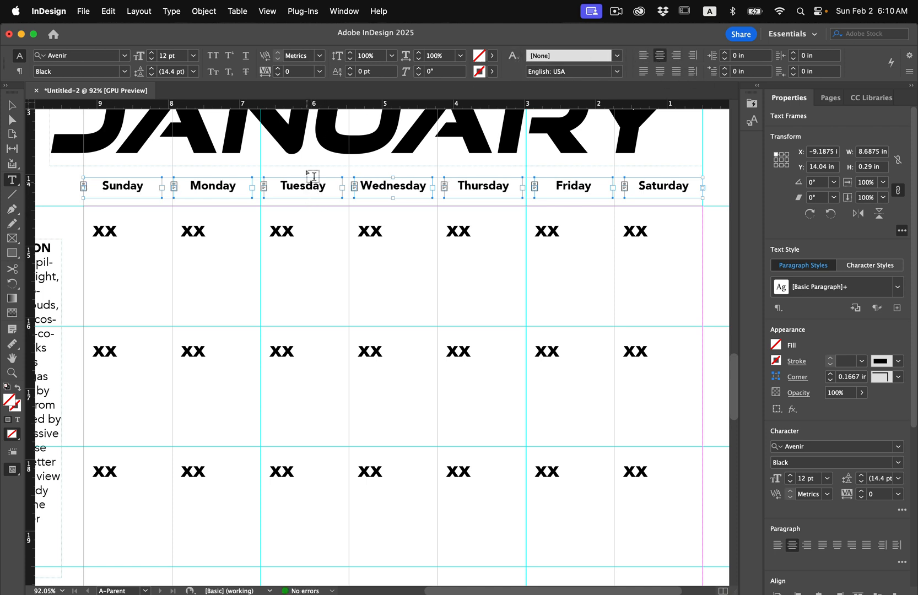
Set the weekday frames' vertical justification to Center and put the labels in all caps
click(195, 11)
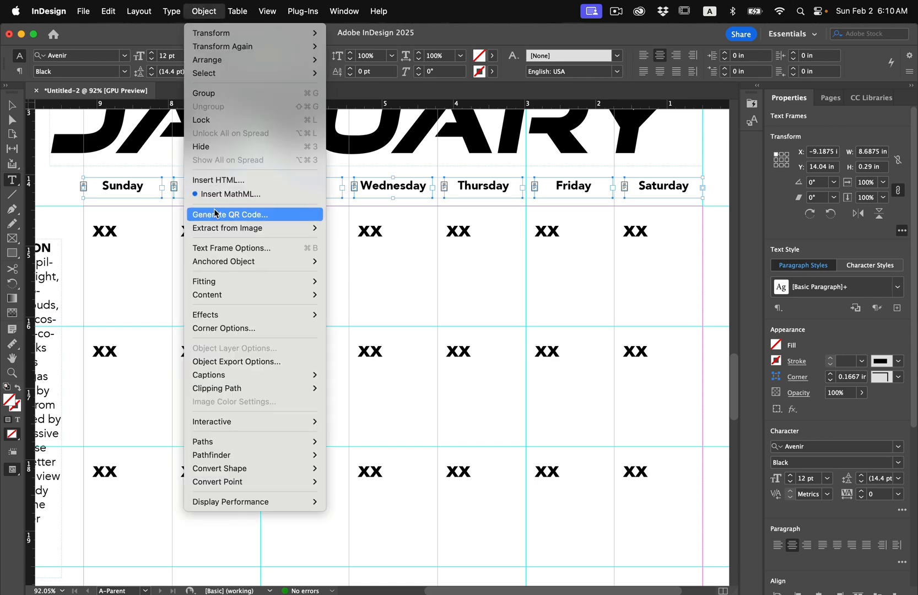
click(228, 248)
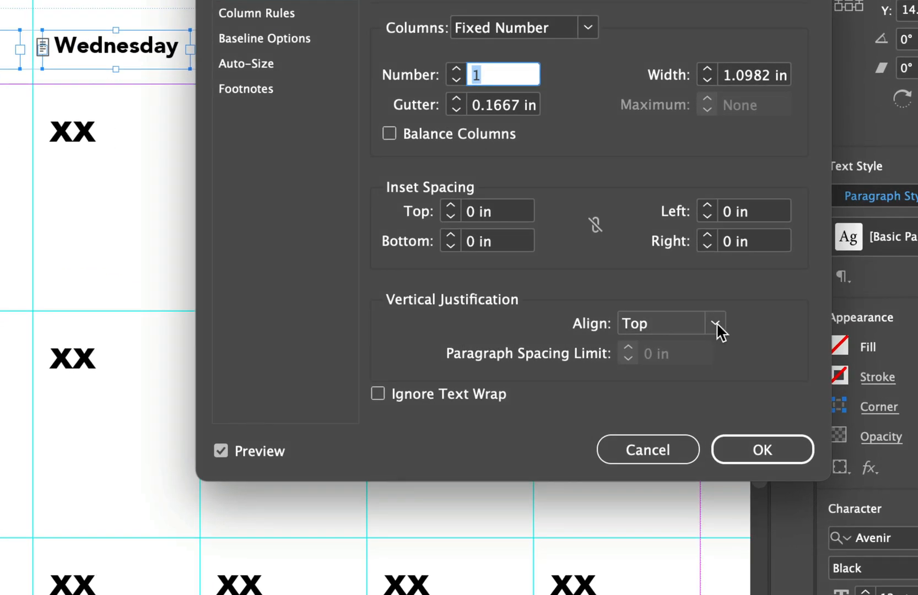
click(710, 332)
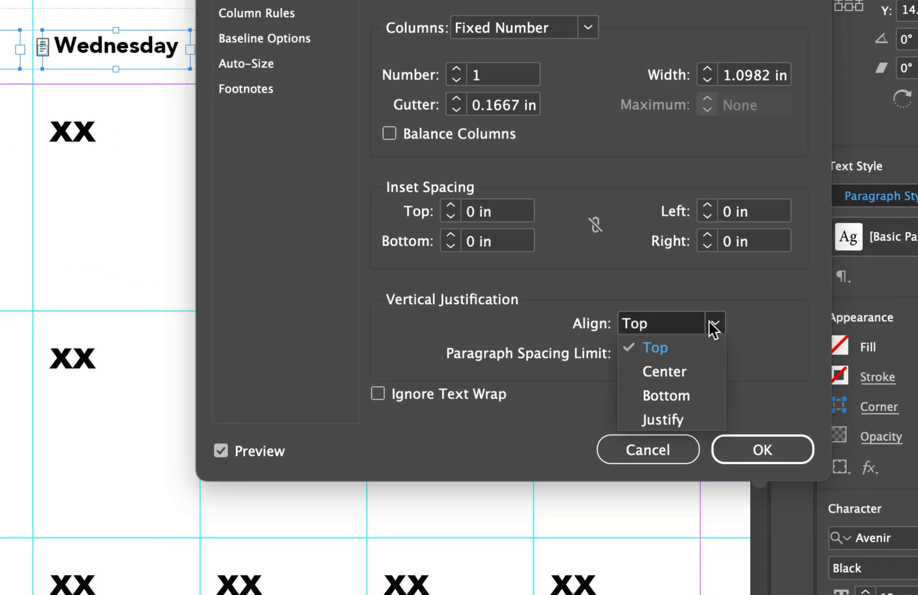
click(696, 377)
click(749, 445)
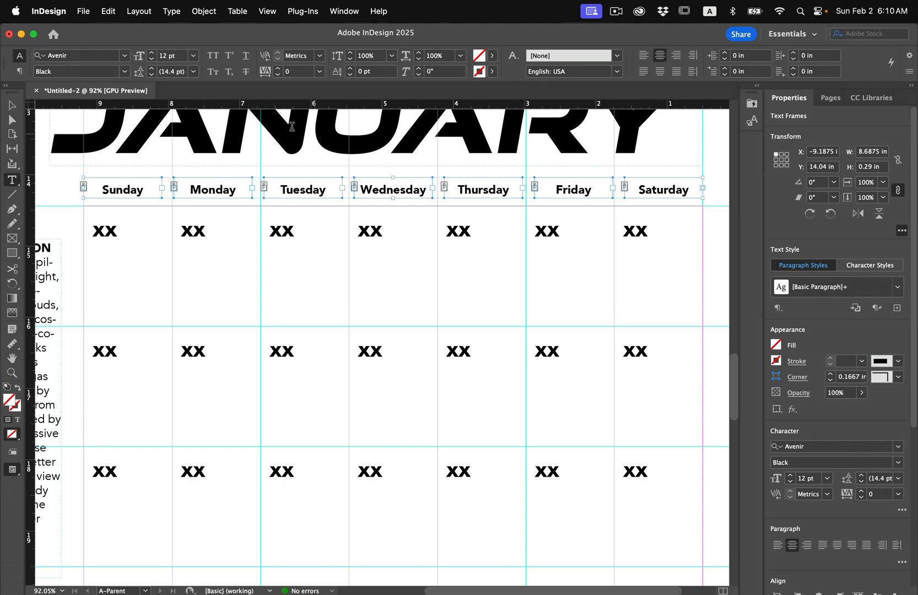
click(213, 54)
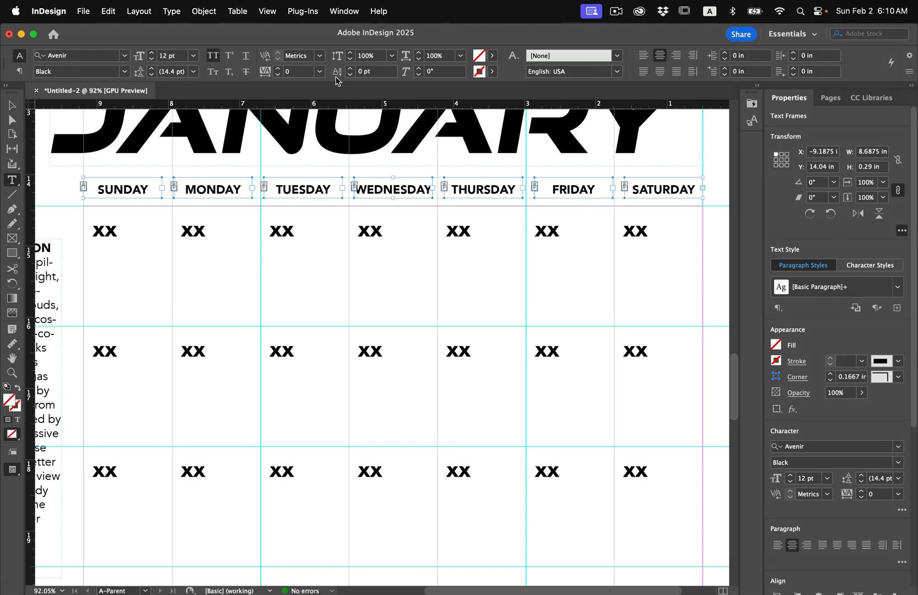
Fill the seven weekday frames with Black, colour their text Paper, and deselect everything
click(493, 55)
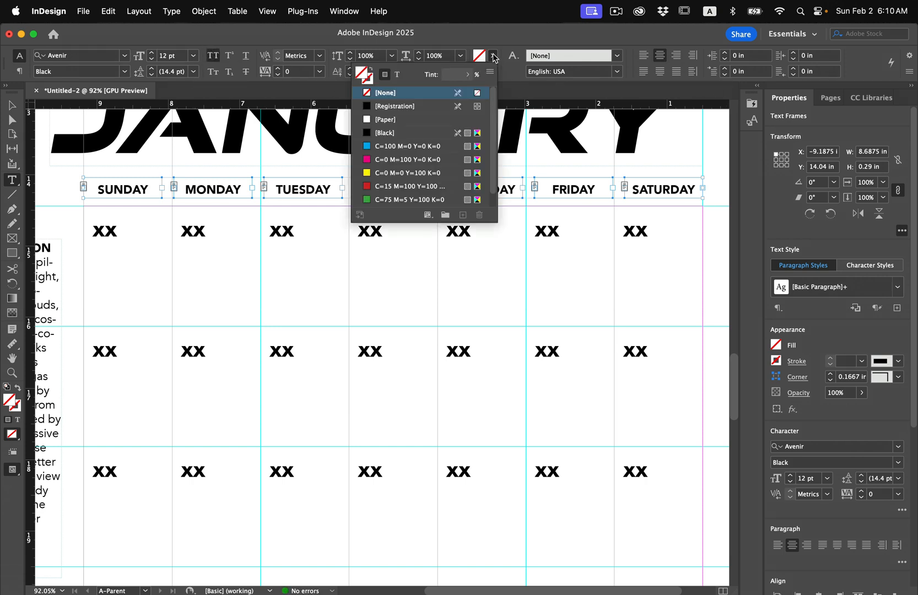
click(397, 120)
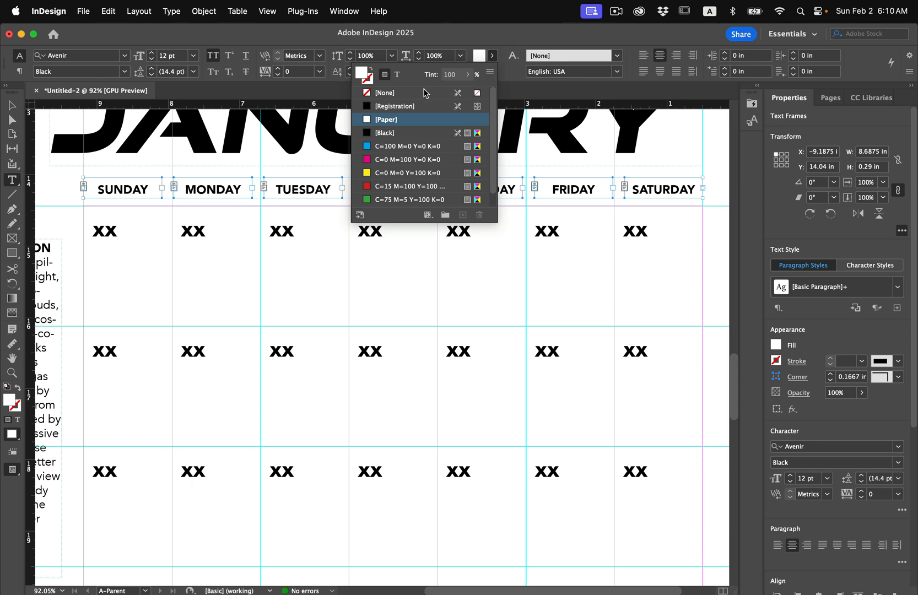
click(404, 136)
click(396, 74)
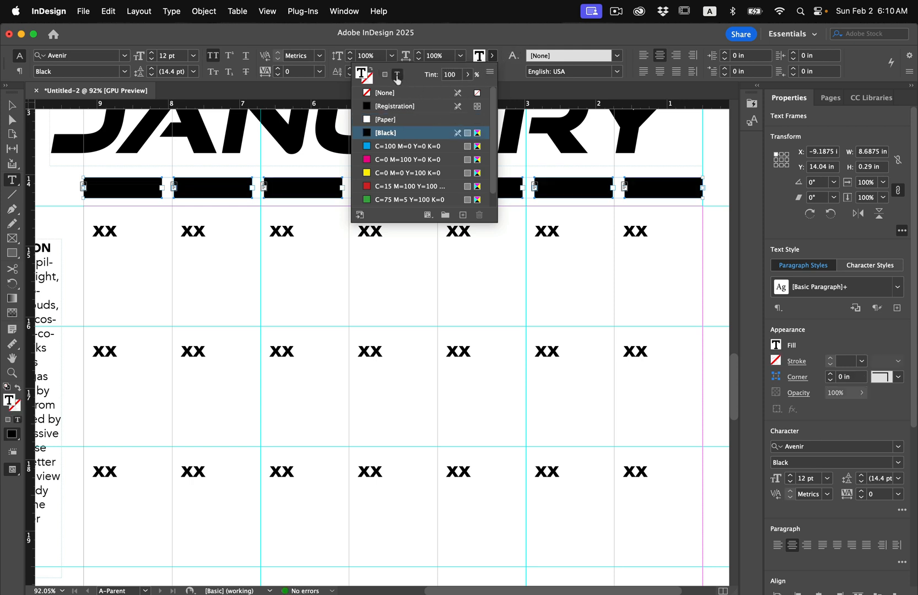
click(389, 119)
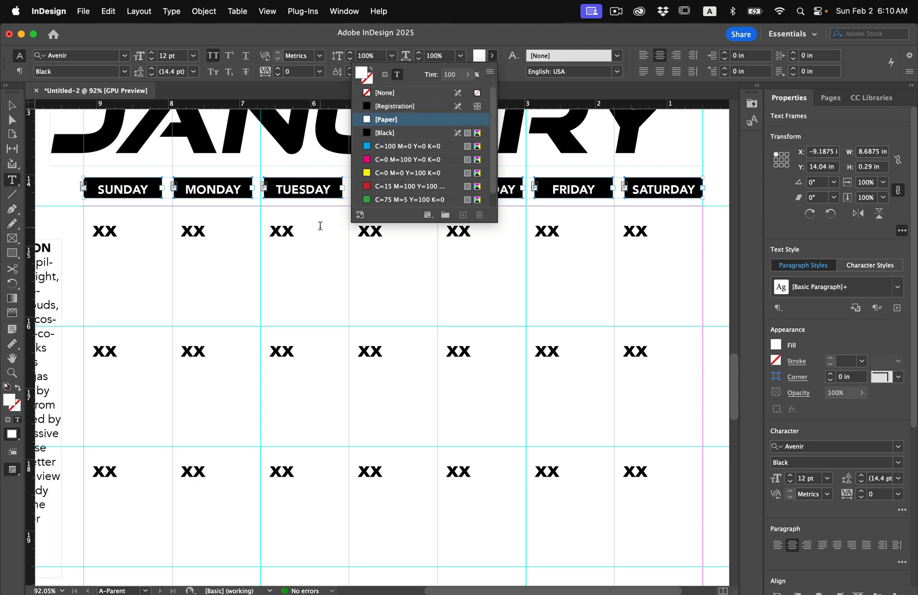
click(261, 273)
scroll(288, 283, down, 5)
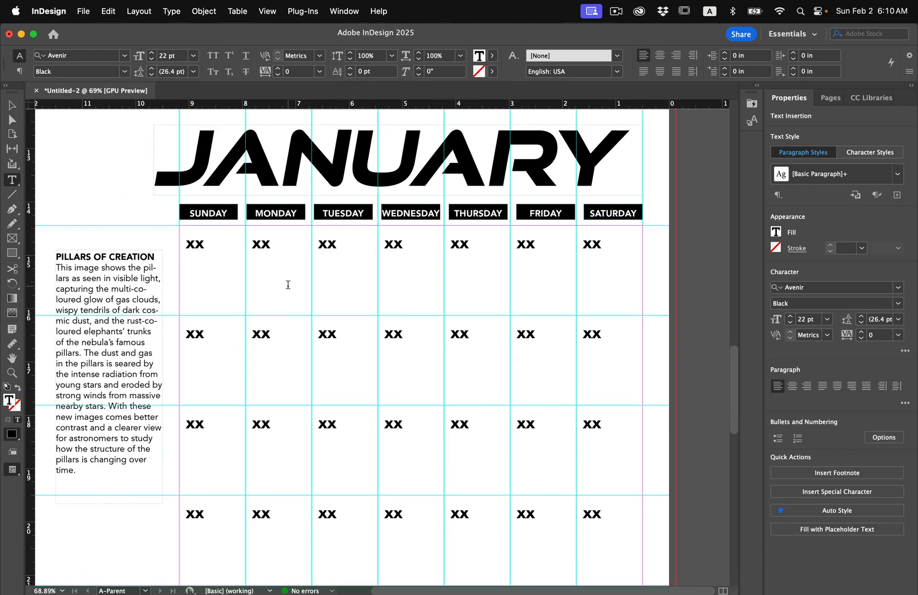
key(Escape)
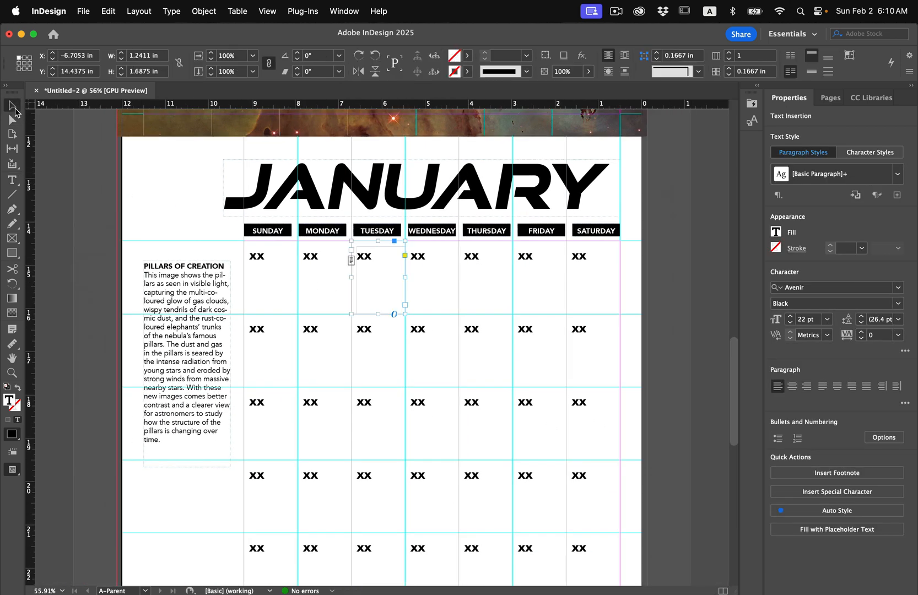
click(200, 206)
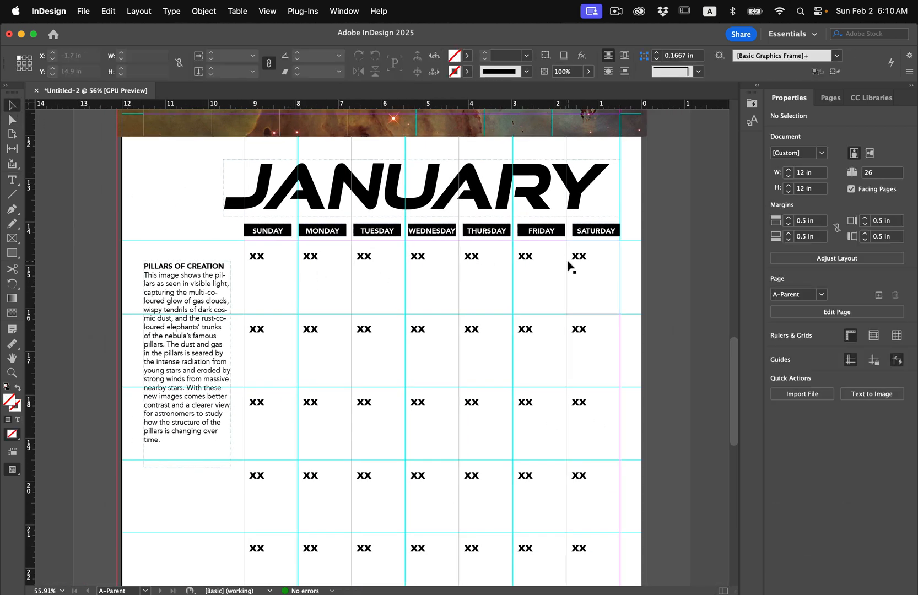
scroll(569, 268, up, 5)
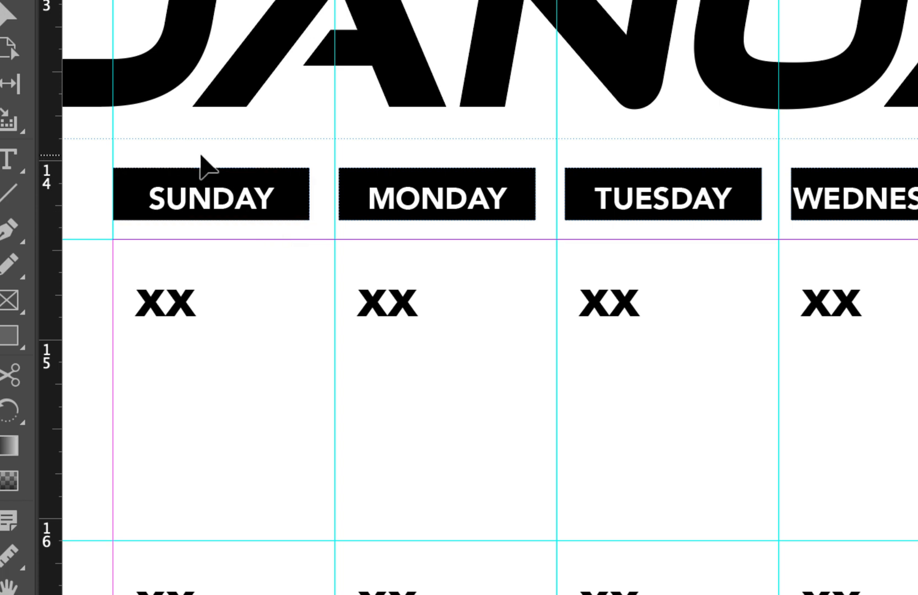
Nudge the Sunday frame rightward off the grid's left edge to an X position of about -9.12 in
click(215, 195)
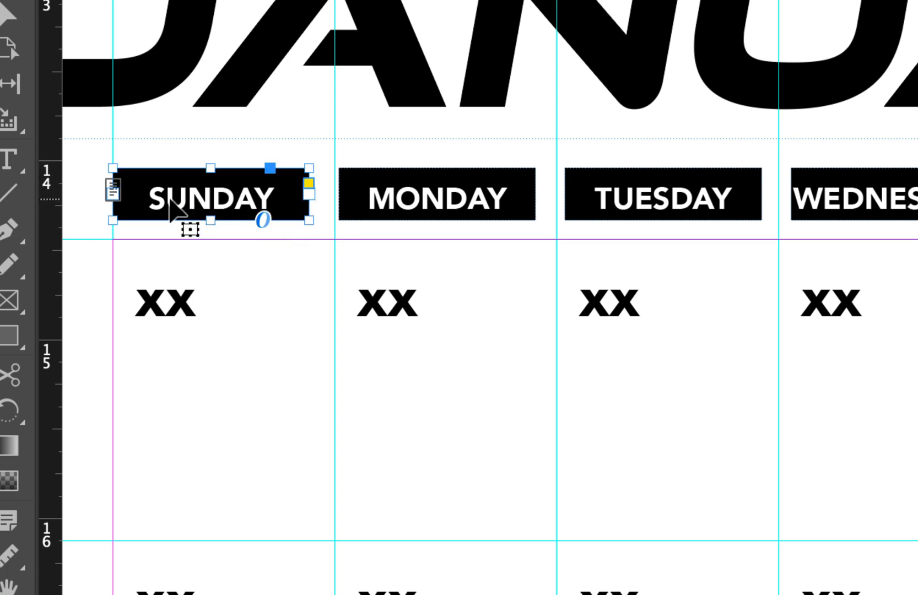
key(Right)
key(Right)
key(Right)
key(Right)
key(Right)
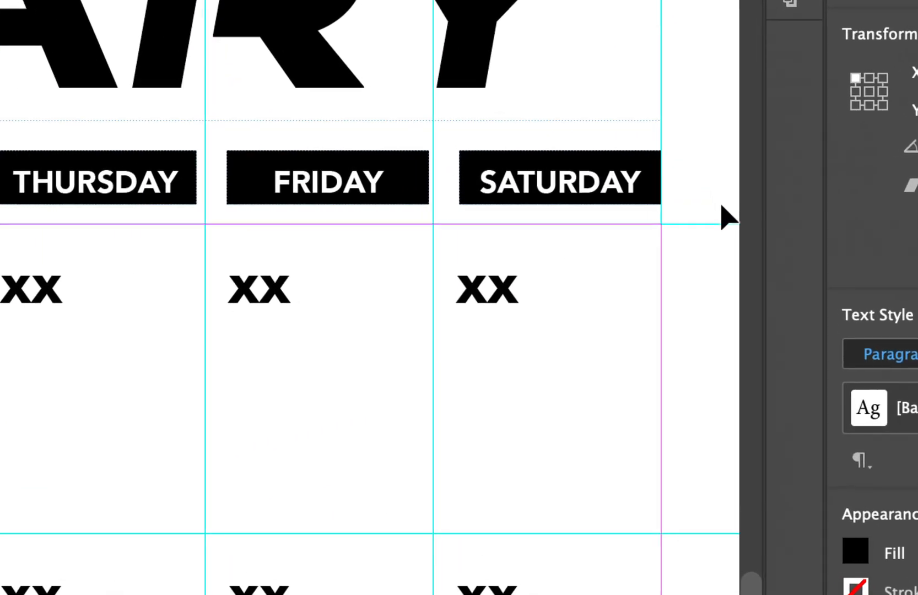
Nudge the Saturday frame leftward off the grid's right edge to an X position of about -1.67 in
click(672, 189)
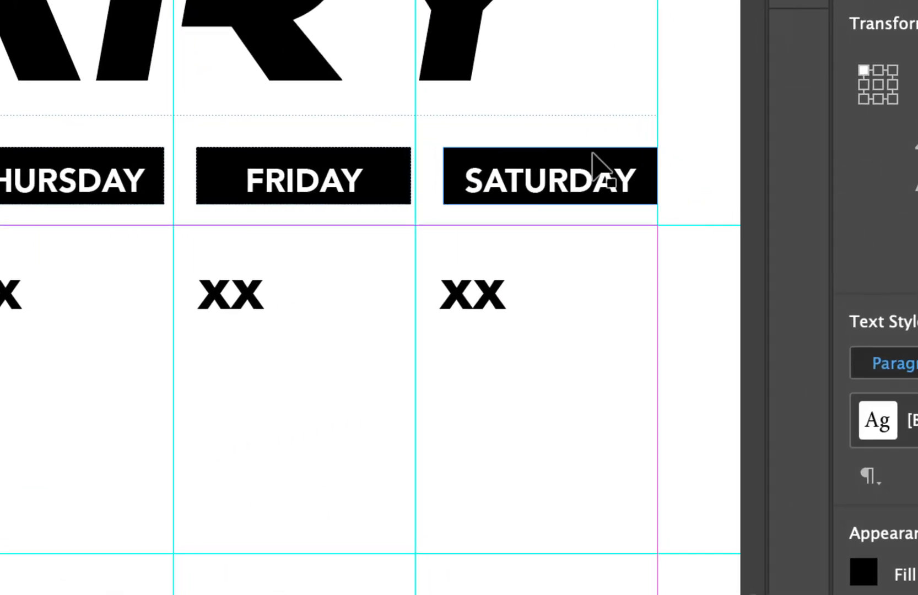
key(Left)
key(Left)
key(Left)
key(Left)
key(Left)
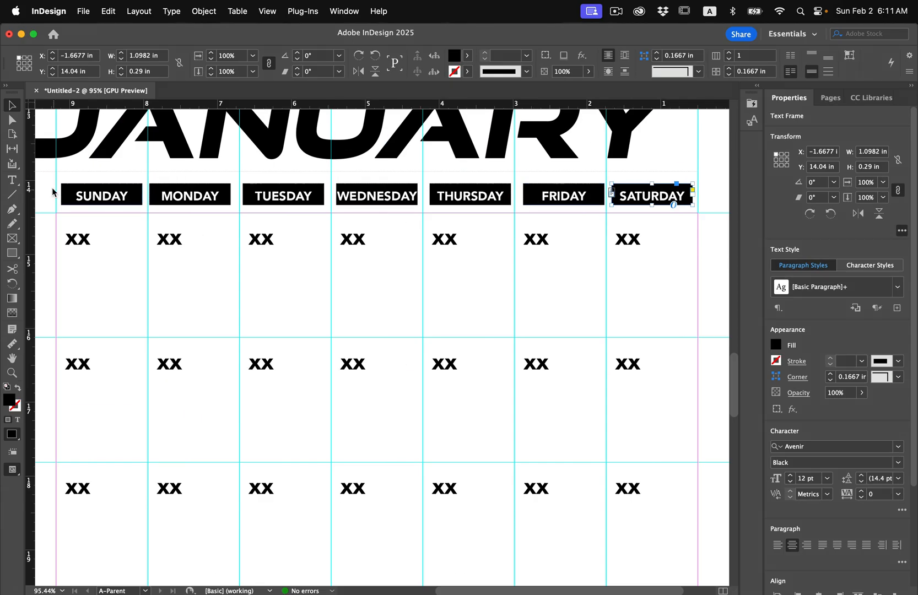
Select all seven weekday frames, bring up the Align options and place them over the middle of the date grid
drag(51, 186, 645, 208)
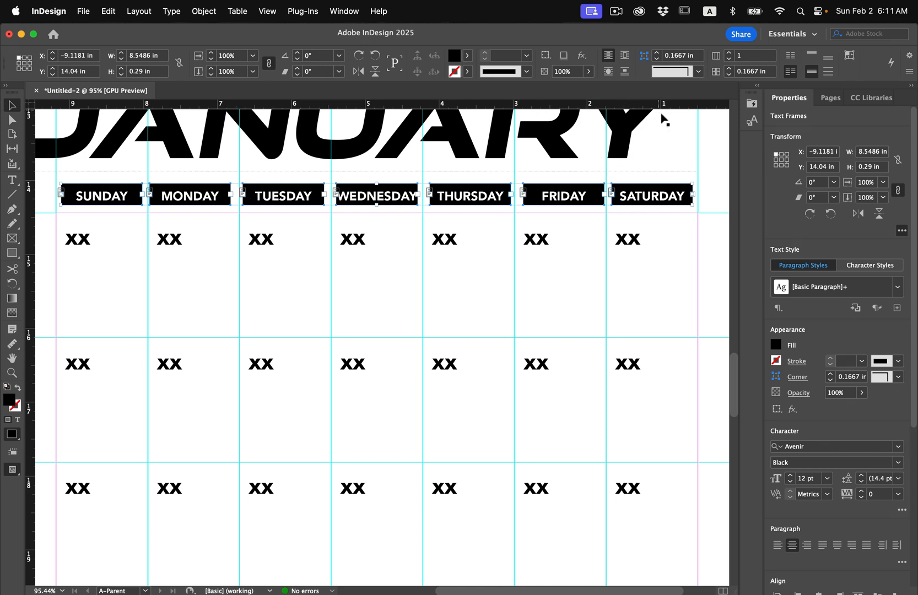
click(340, 13)
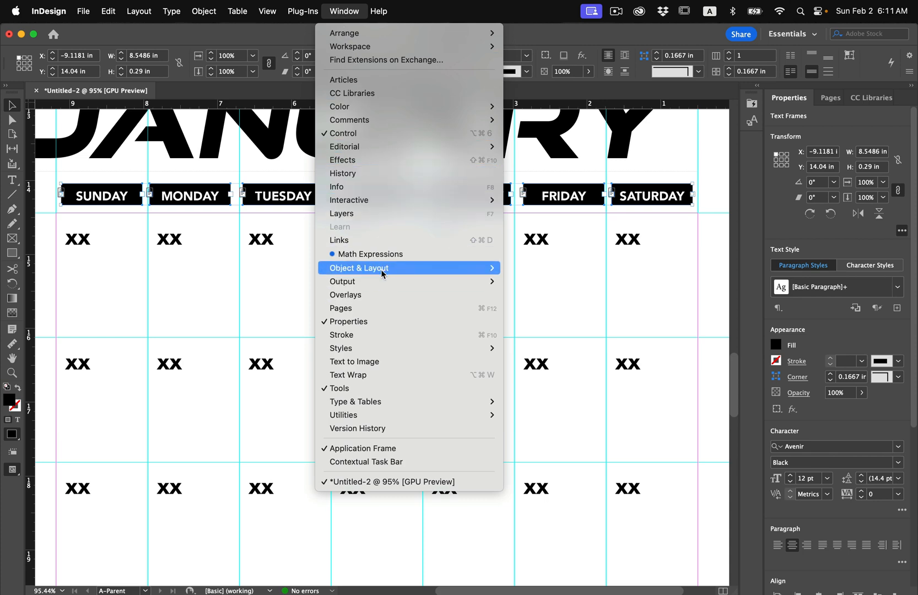
mouse_move(380, 268)
click(553, 269)
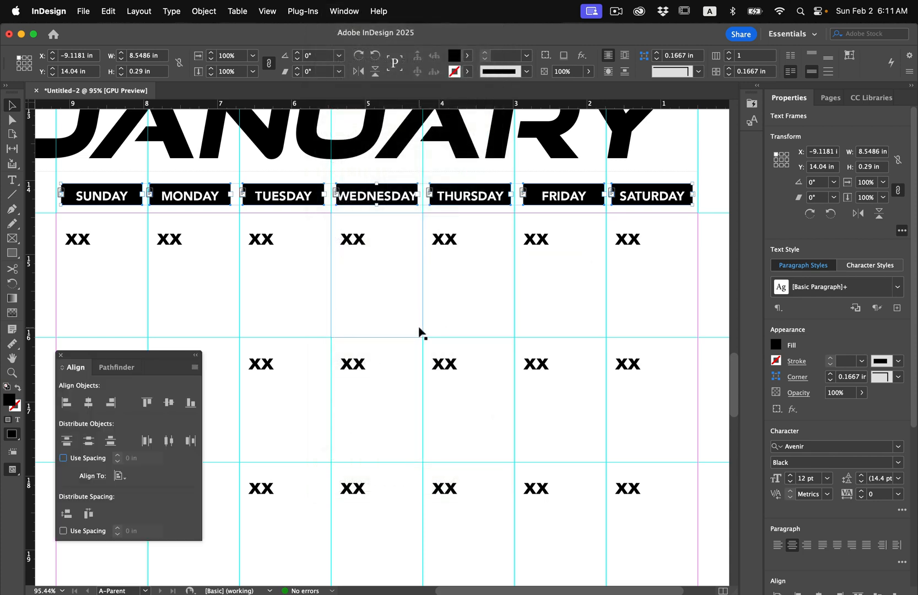
drag(130, 356, 412, 244)
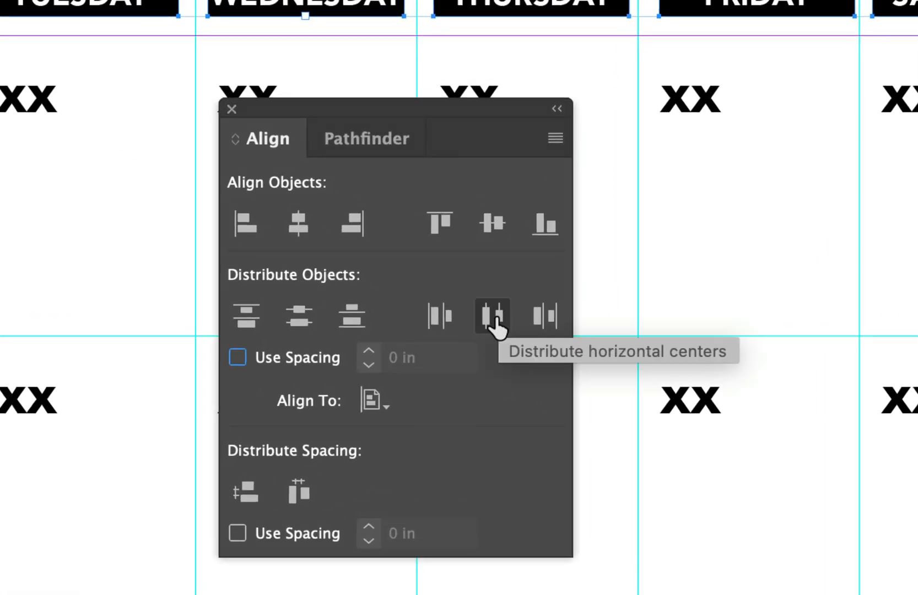
Undo a trial distribution relative to the page, distribute the weekday frames' horizontal centres relative to the selection, and close the Align options
click(501, 320)
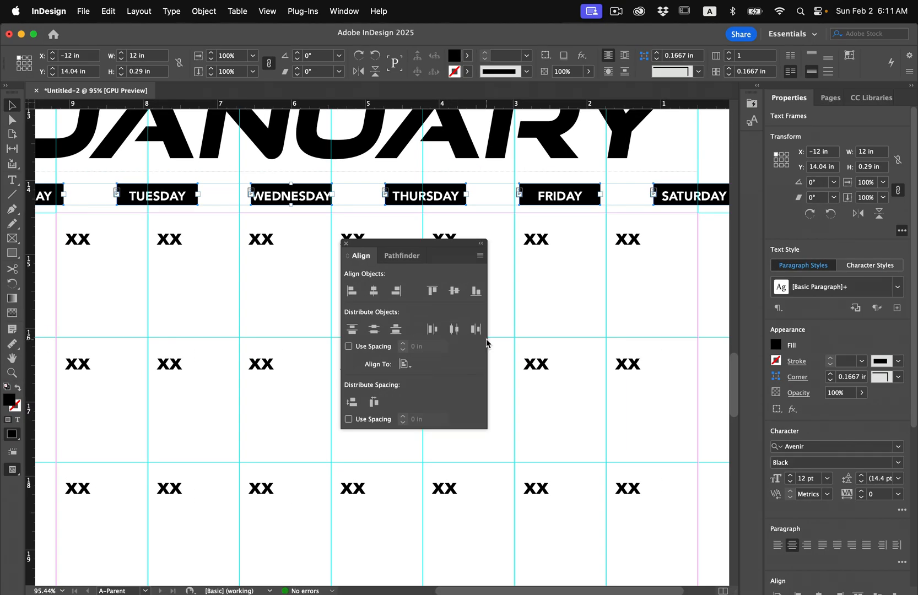
key(super+z)
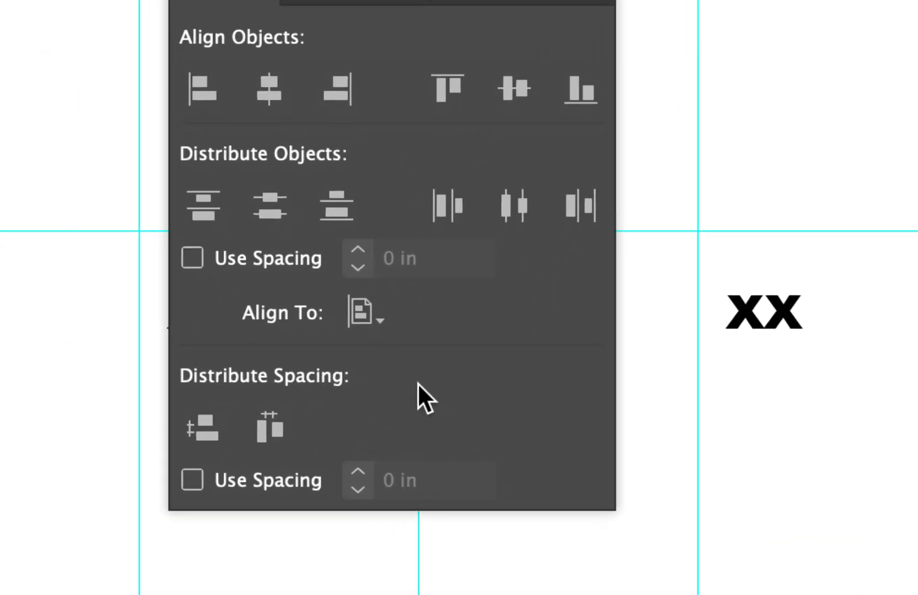
click(405, 364)
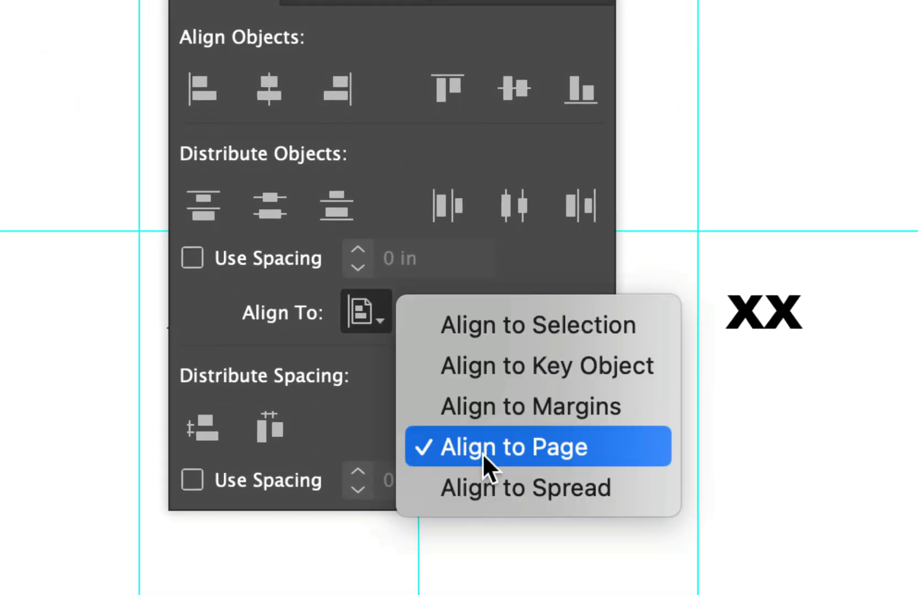
click(484, 339)
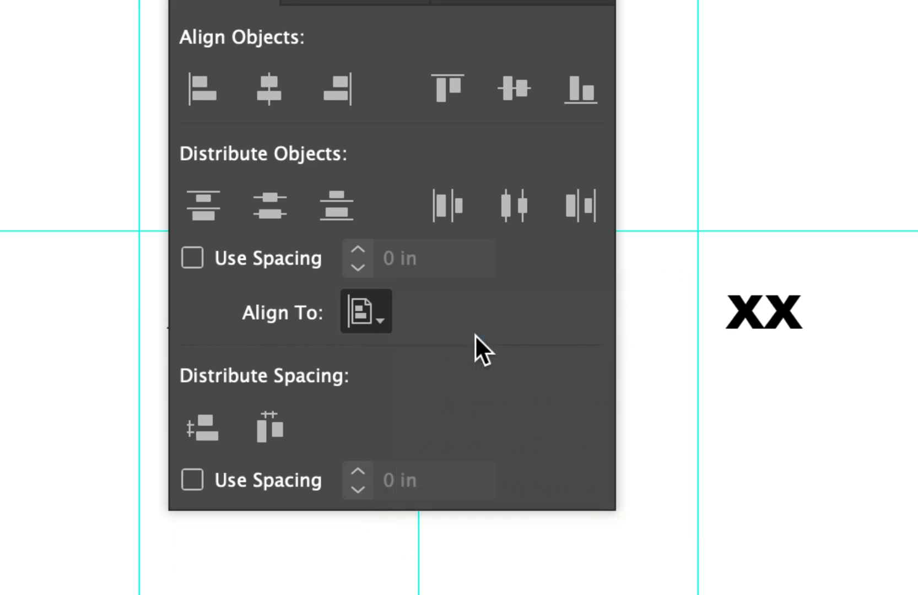
click(509, 209)
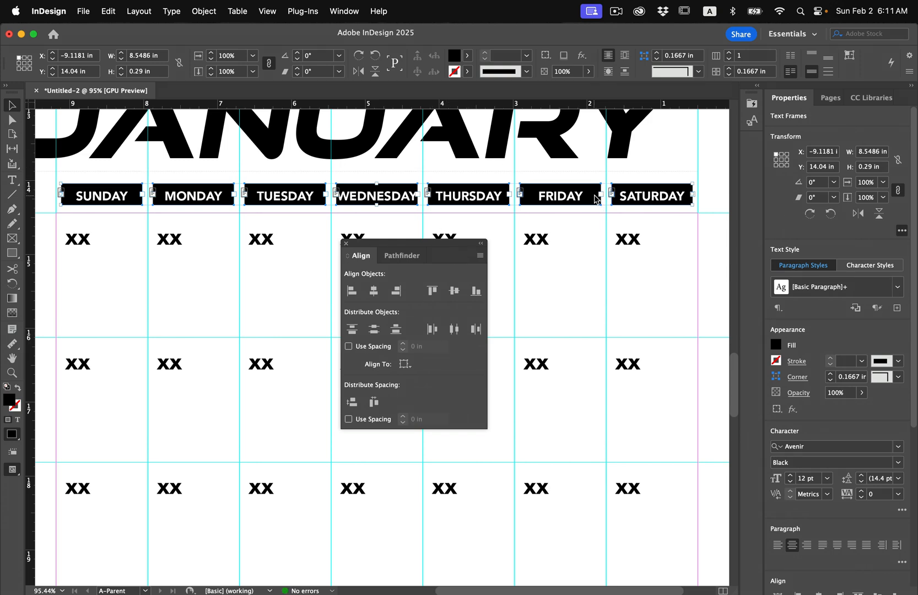
click(346, 244)
click(711, 292)
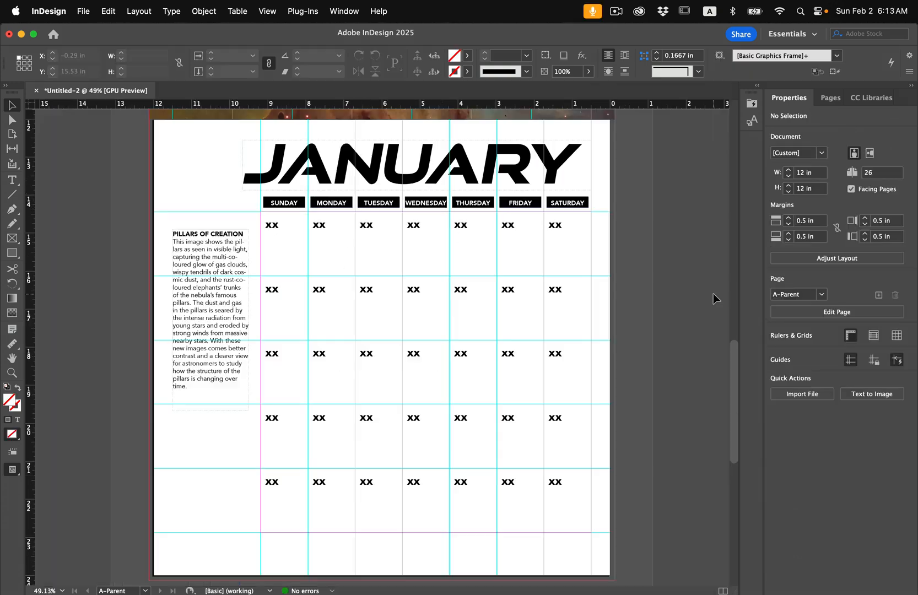
Preview the page without guides and try filling all date frames with Black at a 1% tint
key(w)
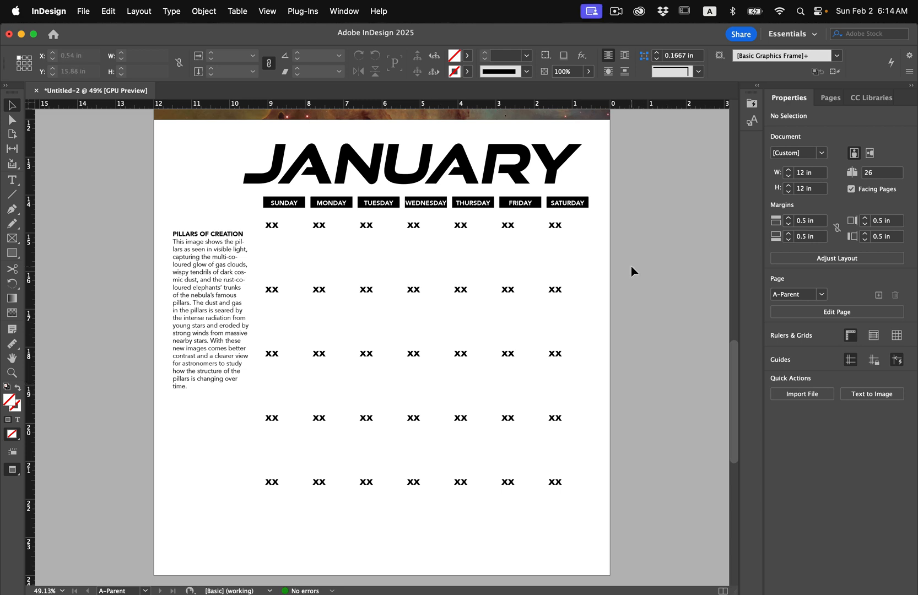
drag(631, 266, 280, 527)
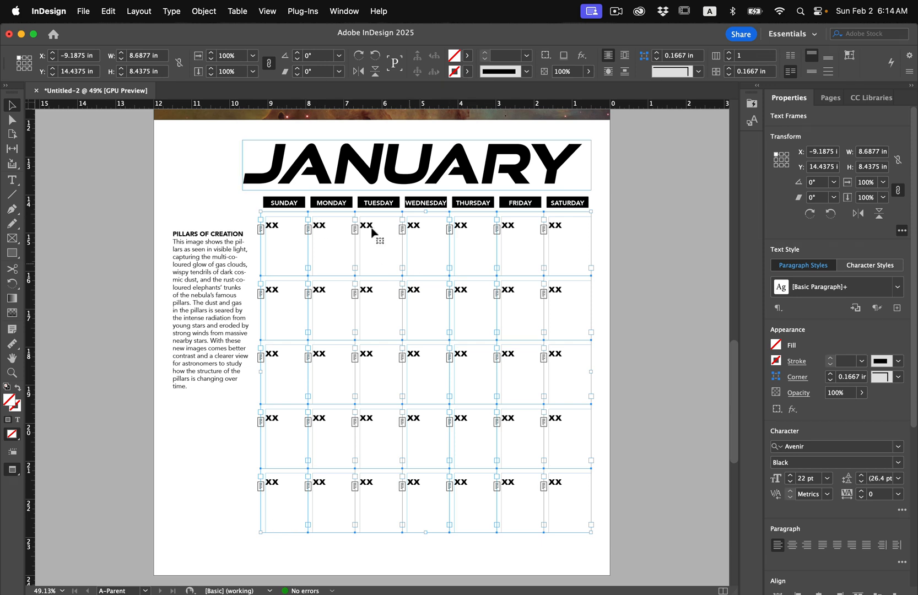
click(467, 55)
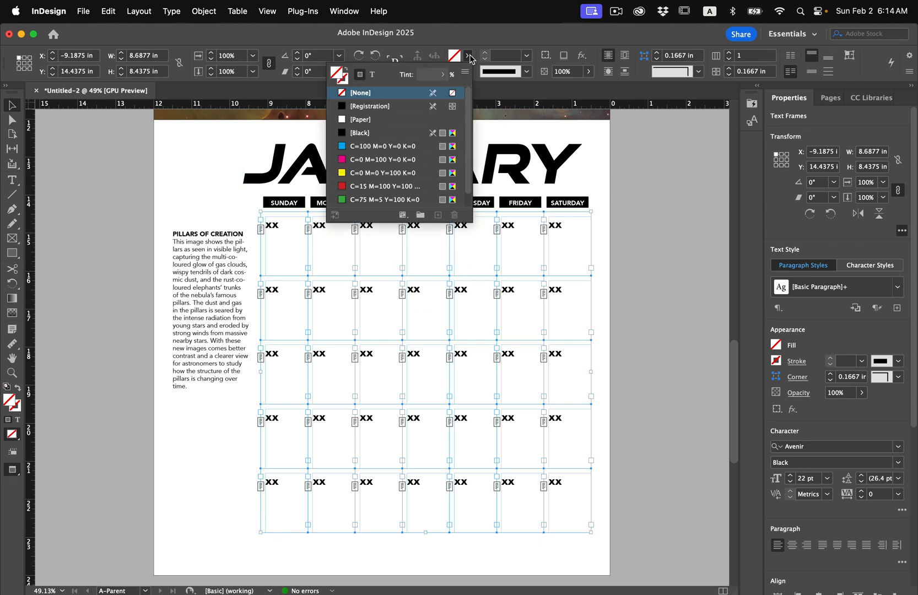
click(362, 134)
drag(441, 74, 381, 94)
click(643, 194)
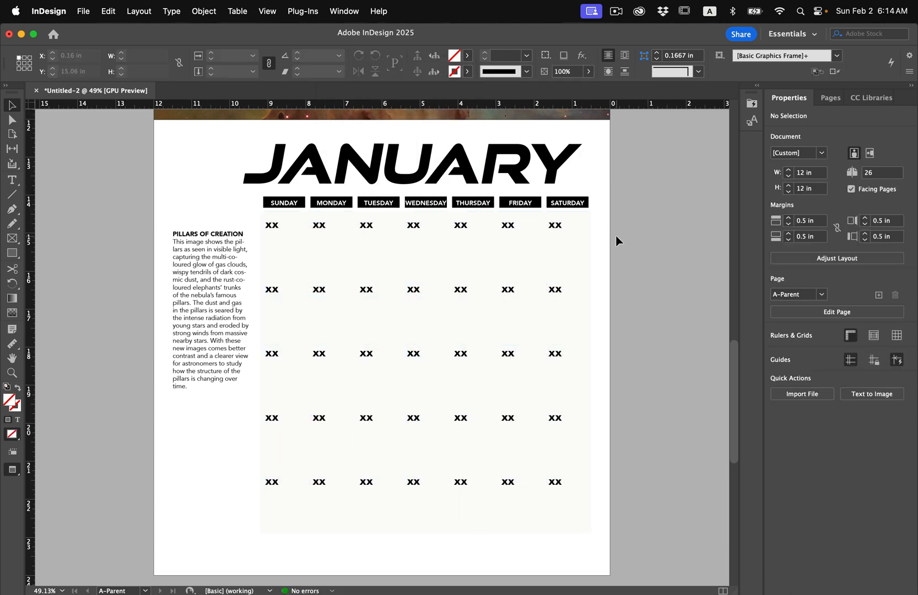
Try Black tints of 10% and 0% on all date frames, reset their fill to None, and return to the normal view
drag(618, 240, 276, 529)
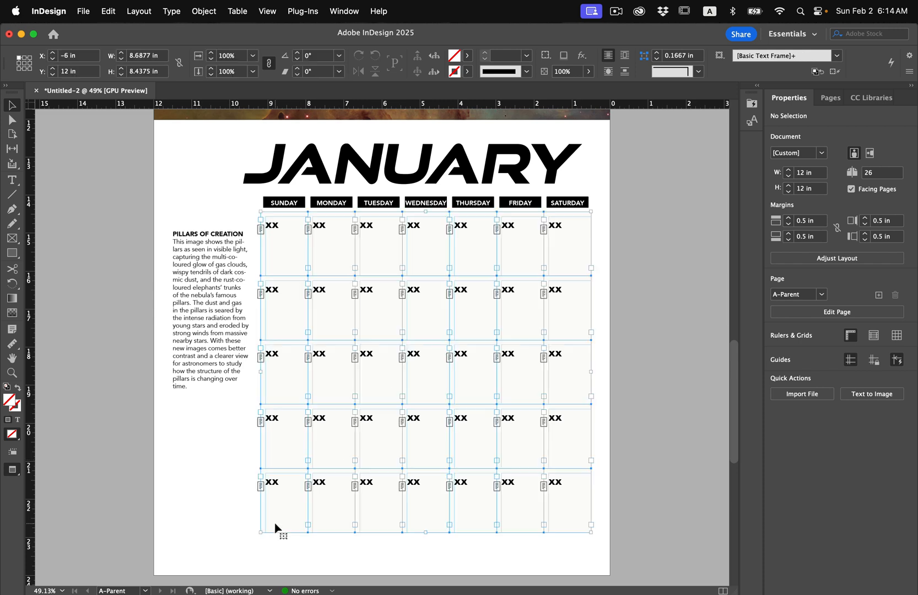
click(468, 56)
click(443, 75)
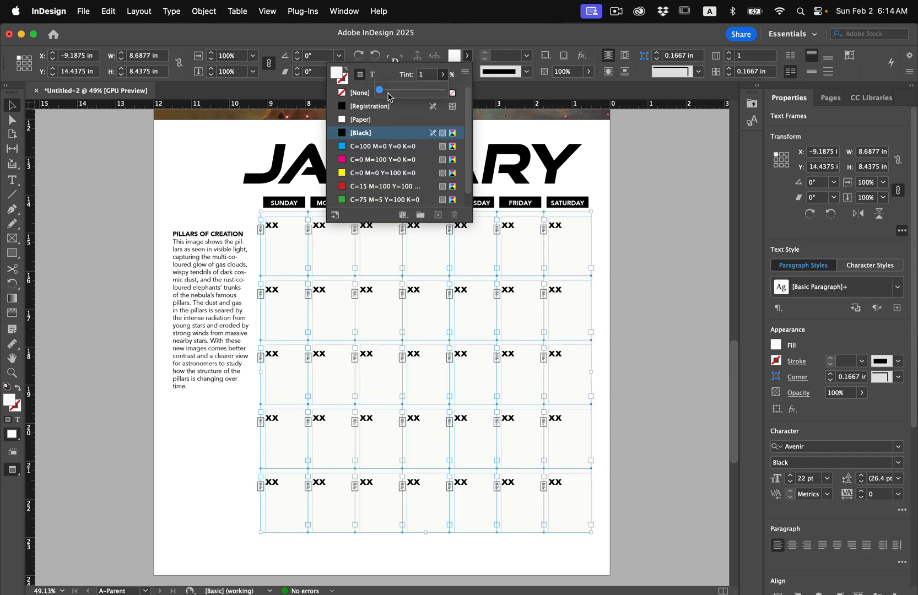
drag(390, 97, 389, 95)
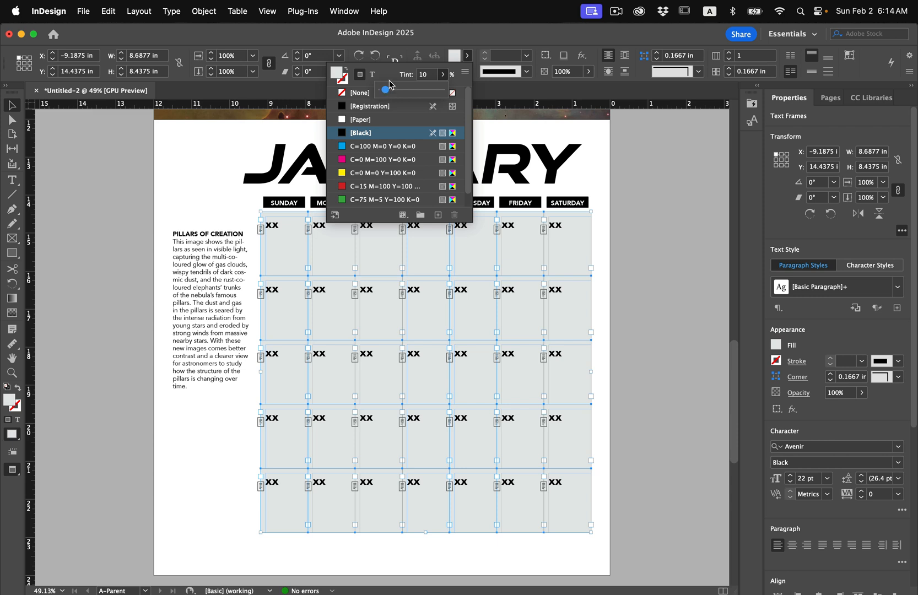
drag(390, 86, 378, 87)
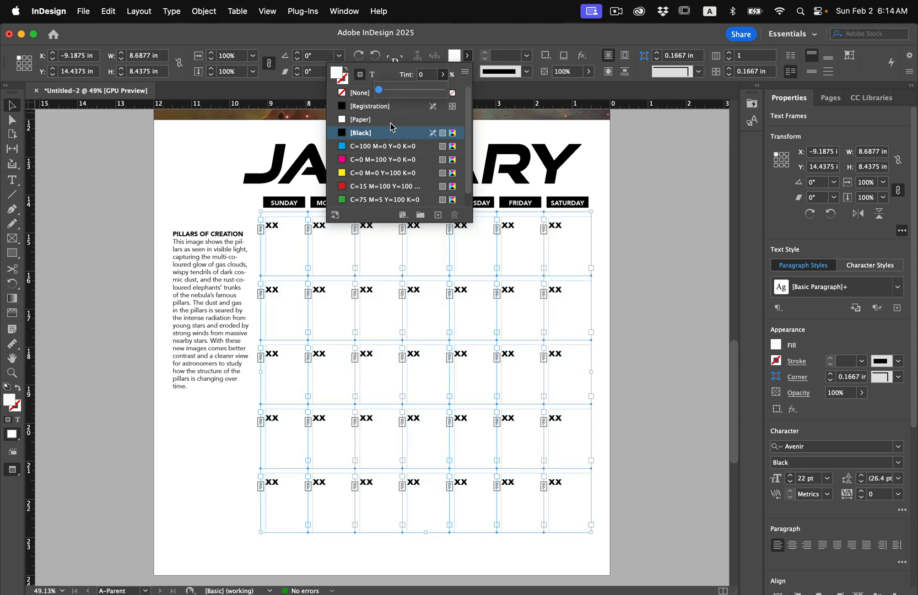
click(390, 122)
click(375, 95)
click(641, 243)
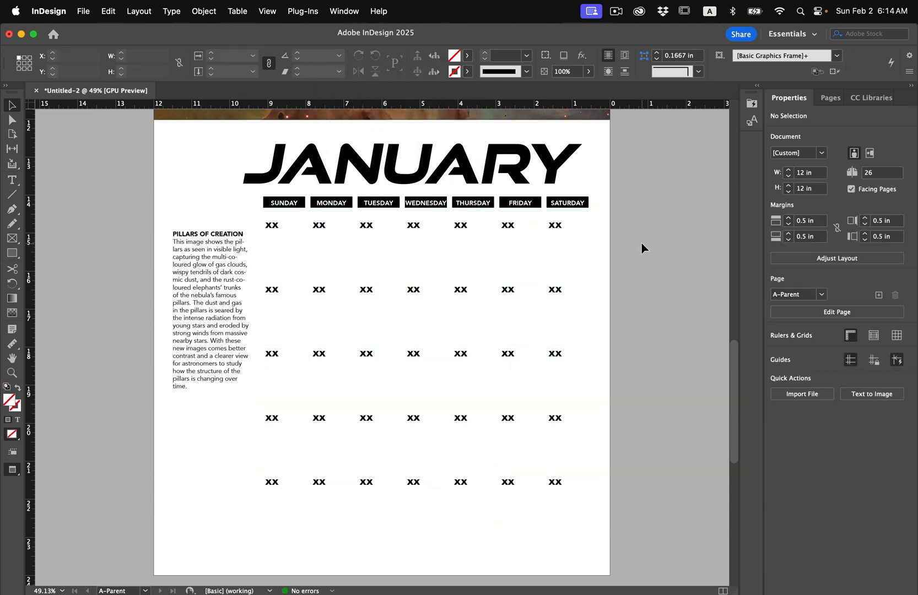
key(w)
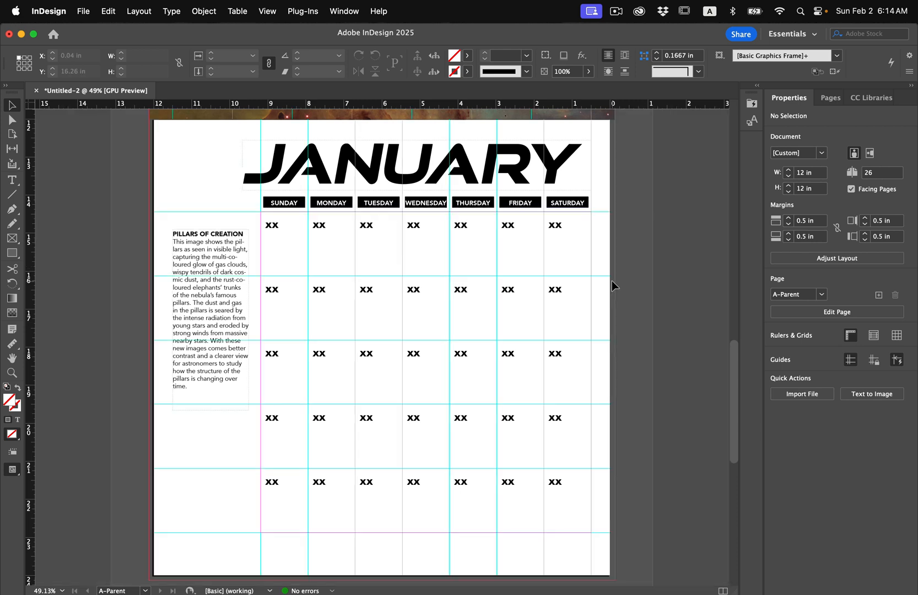
Draw a vertical line about 8.44 in long between the Sunday and Monday date columns and give it a 1 pt Black stroke
click(14, 198)
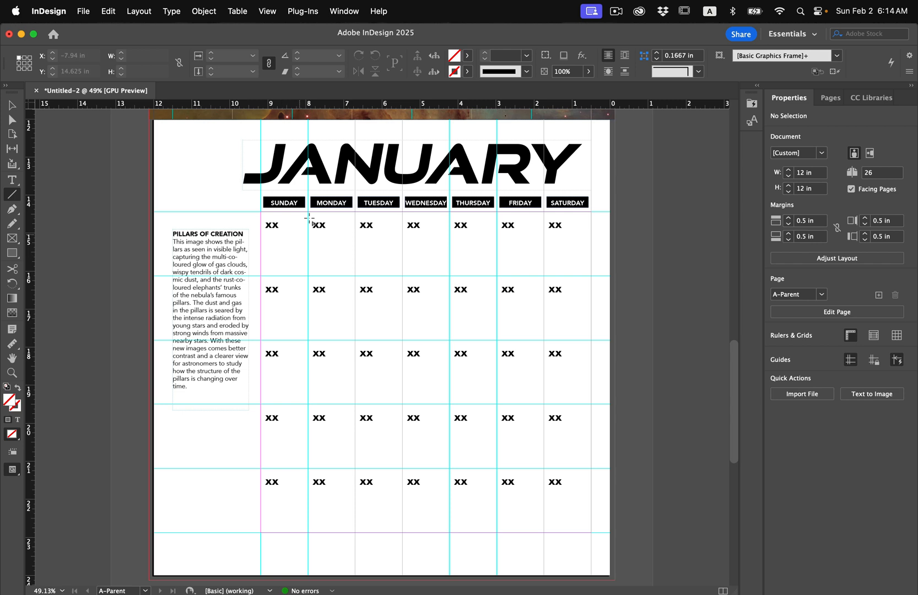
drag(308, 212, 318, 534)
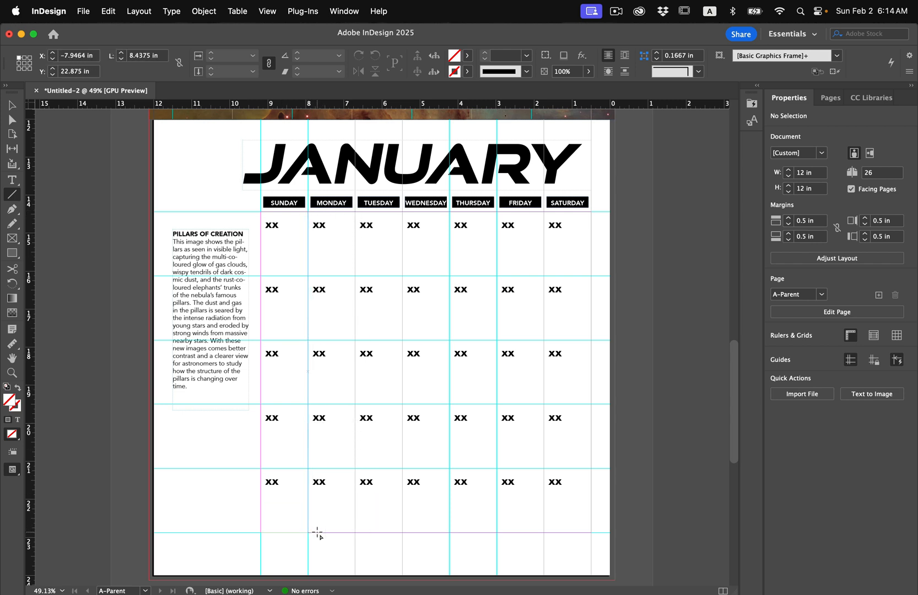
click(13, 108)
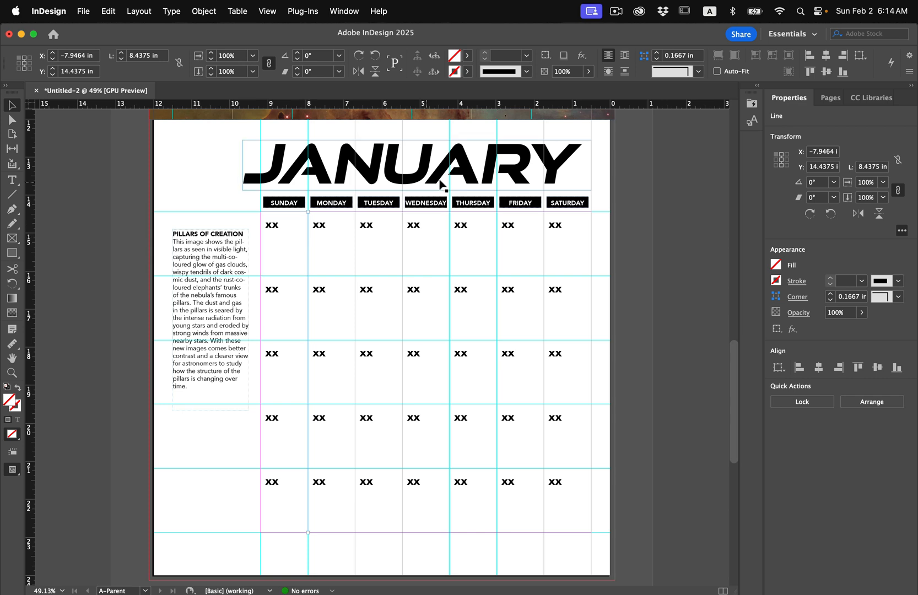
click(458, 71)
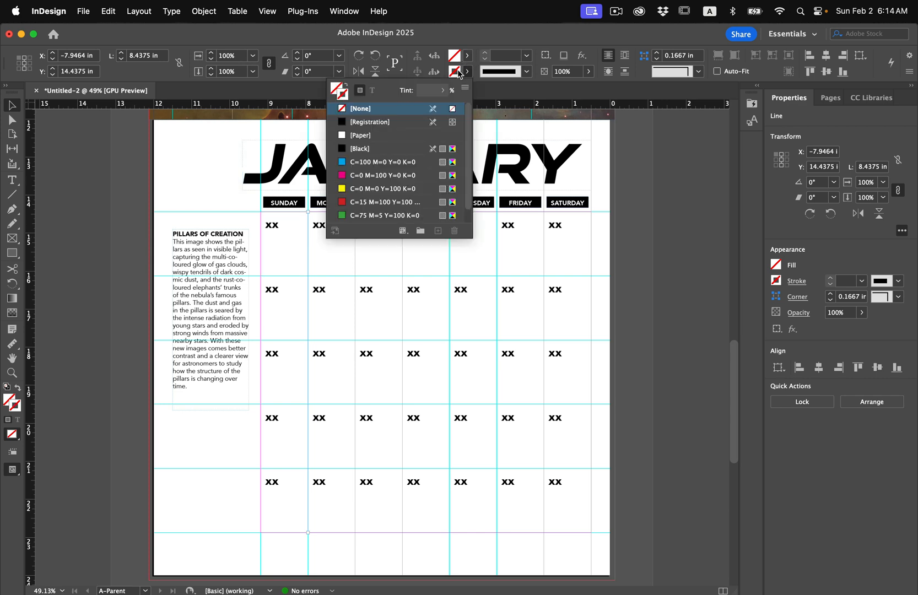
click(363, 149)
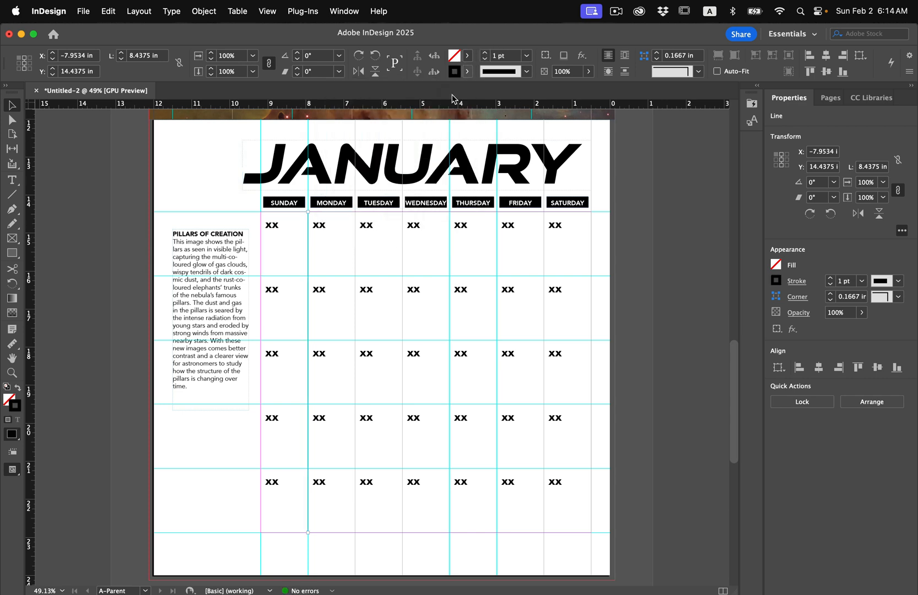
click(275, 240)
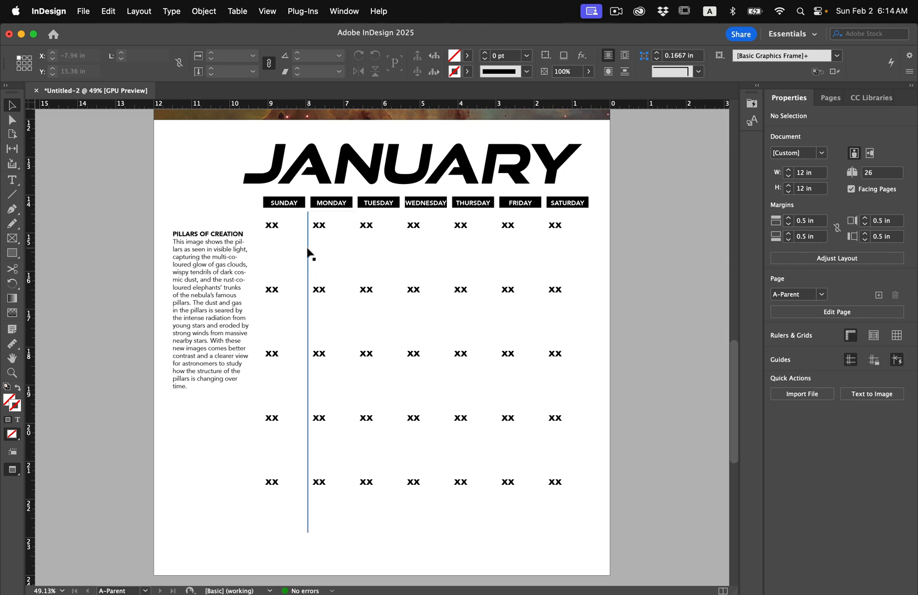
Duplicate the vertical line onto the five remaining boundaries between the date columns, and deselect the lines
drag(308, 311, 356, 317)
scroll(356, 317, up, 5)
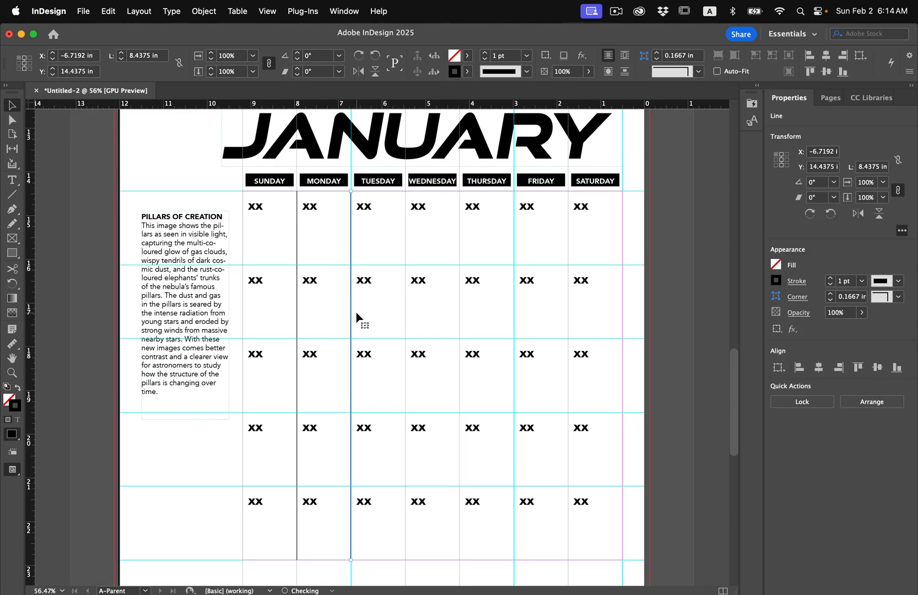
scroll(356, 318, down, 5)
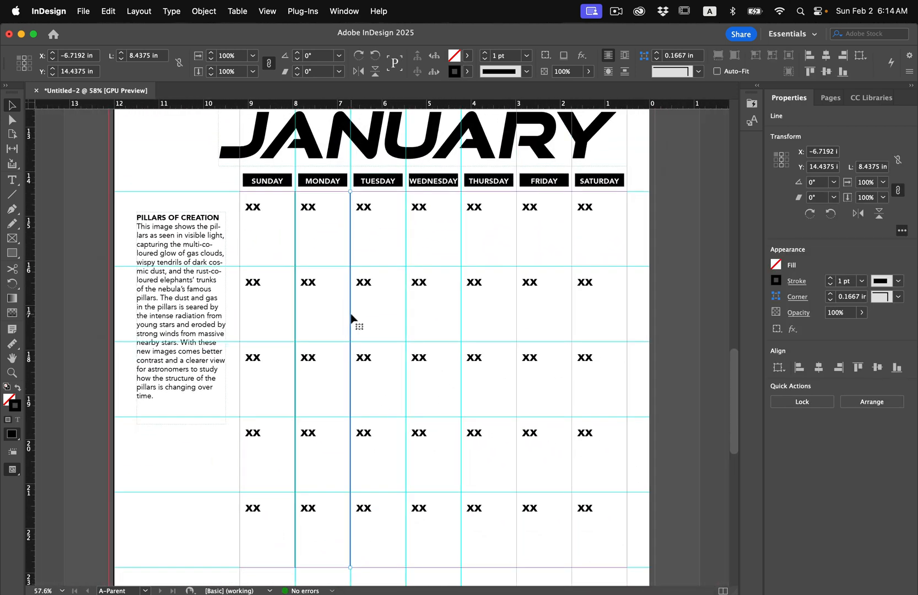
drag(355, 315, 449, 331)
drag(462, 332, 571, 334)
click(148, 171)
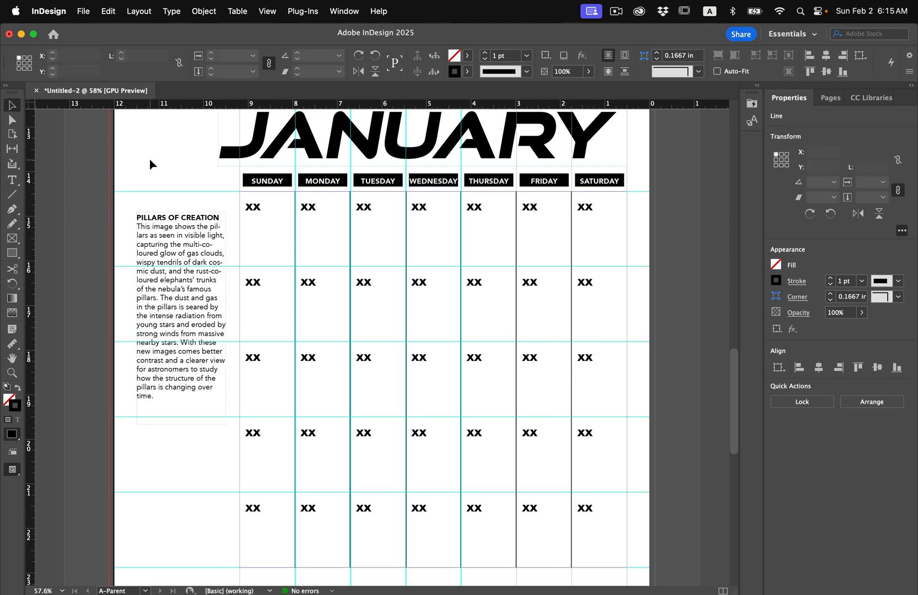
Draw four horizontal lines about 8.69 in long across the date grid, one on each boundary between the date rows, and deselect
key(backslash)
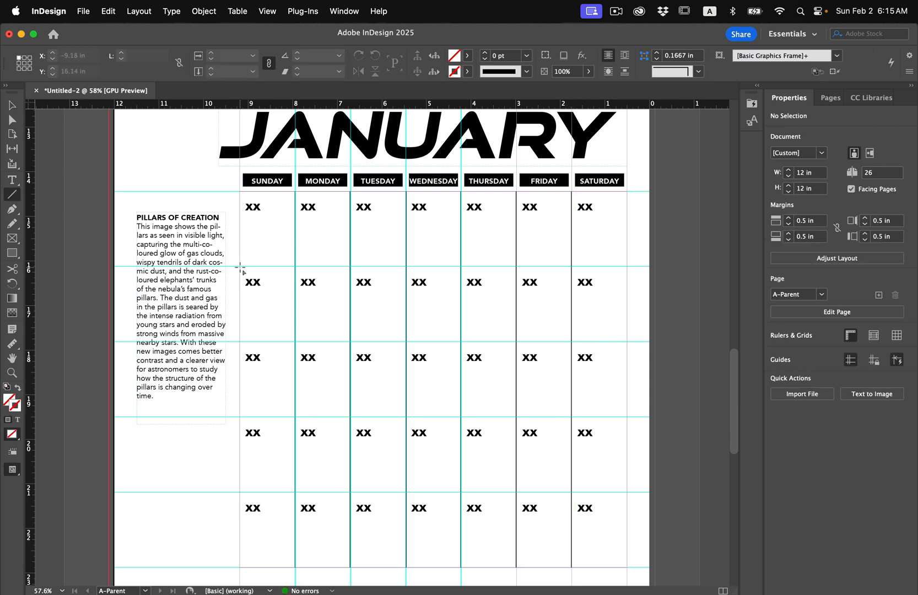
drag(240, 268, 627, 284)
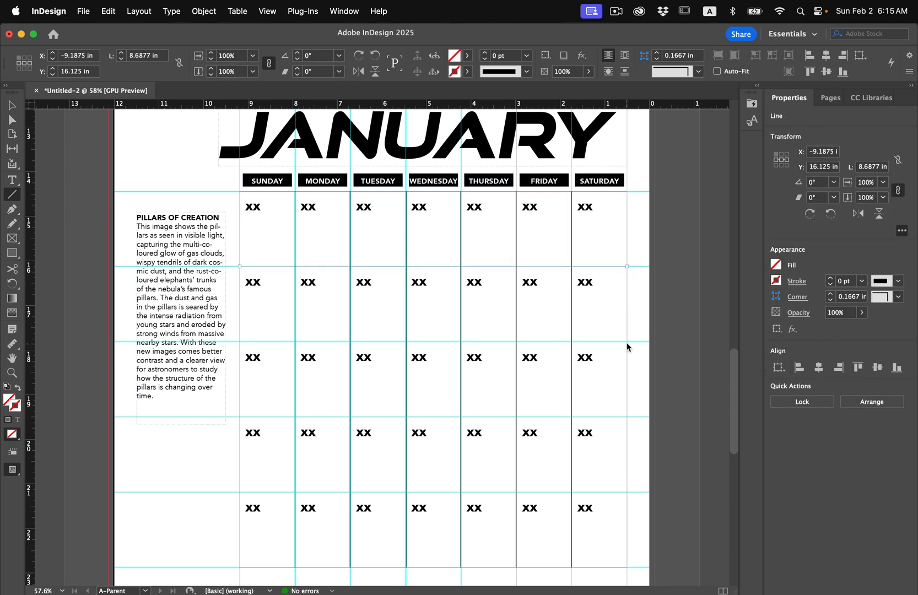
drag(626, 343, 244, 326)
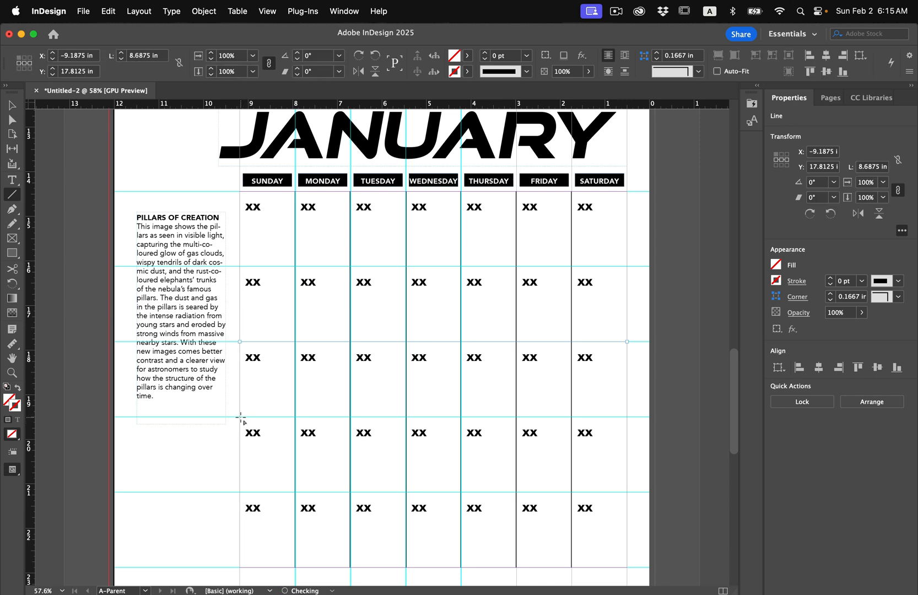
drag(241, 417, 627, 440)
drag(628, 493, 240, 485)
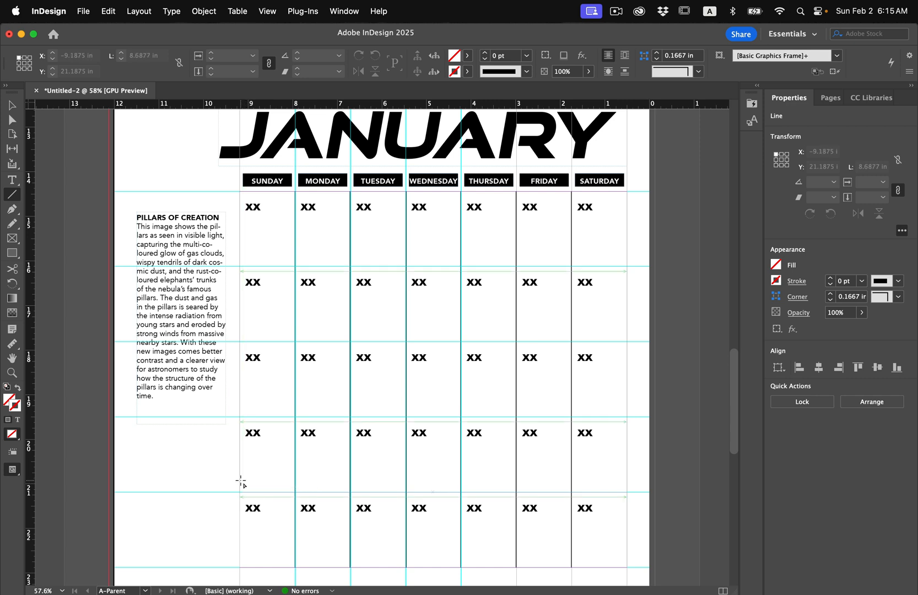
key(v)
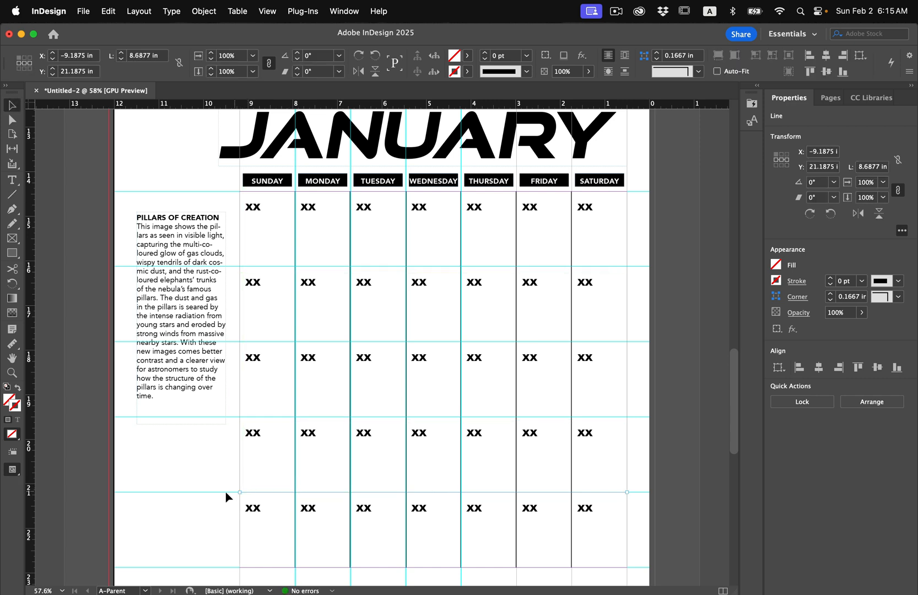
click(211, 500)
key(w)
key(w)
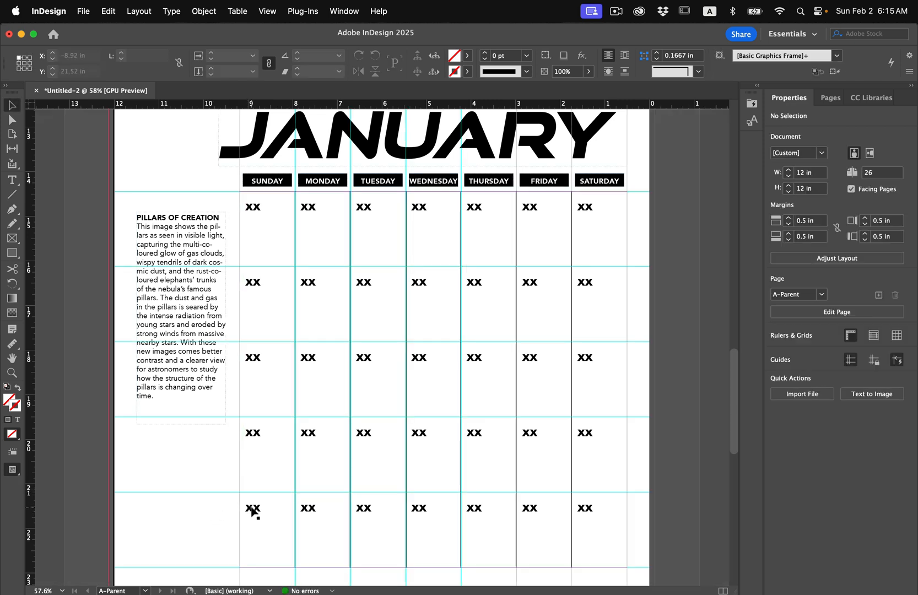
Select the four horizontal lines between the date rows, give them a 1 pt Black stroke, and deselect them
click(272, 492)
shift+click(277, 361)
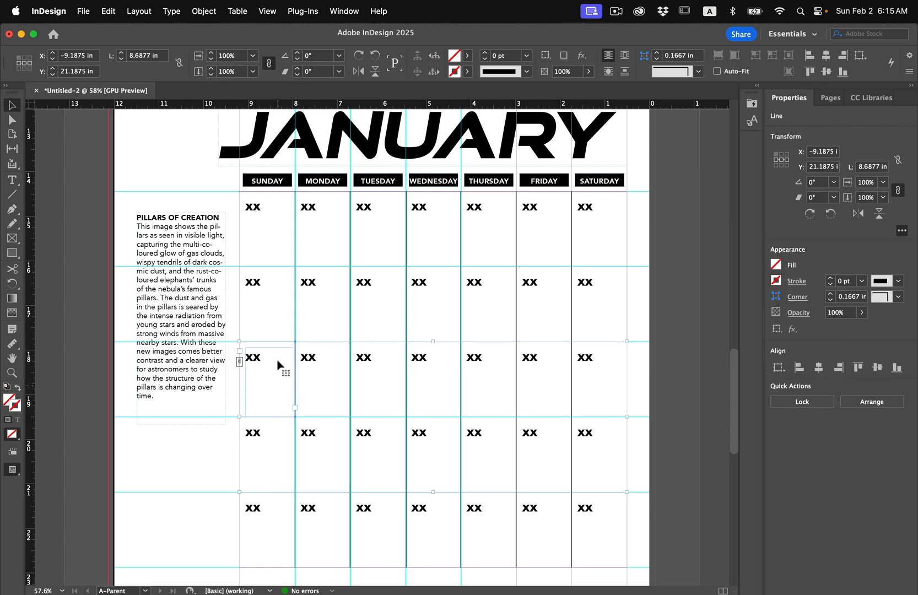
click(224, 417)
click(247, 417)
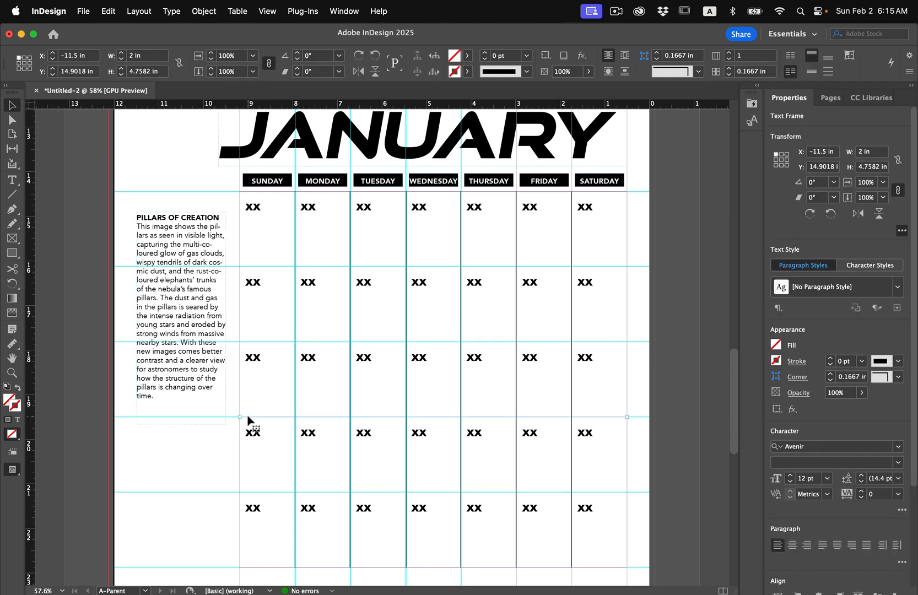
shift+click(261, 498)
shift+click(261, 497)
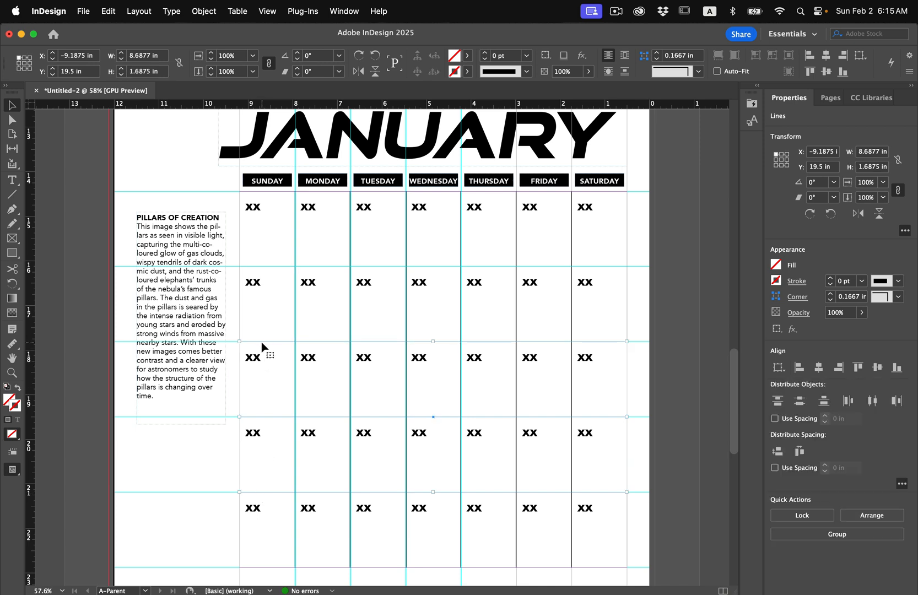
shift+click(264, 260)
shift+click(264, 266)
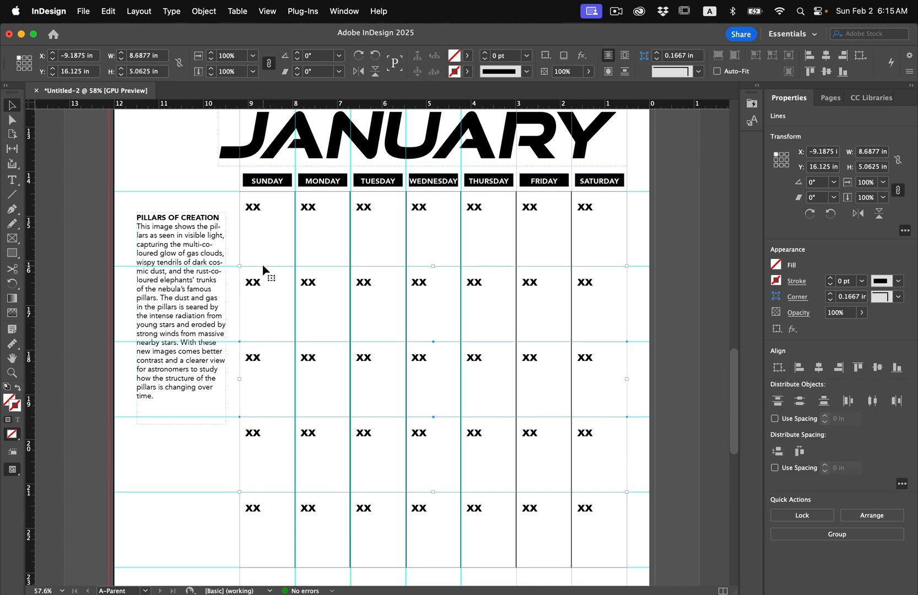
click(467, 72)
click(370, 149)
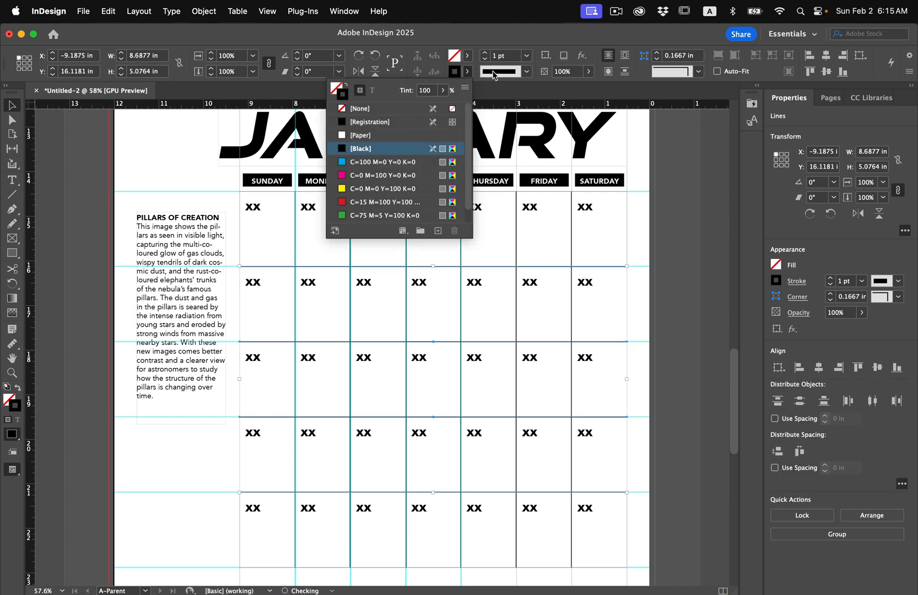
click(669, 212)
Preview the parent page without guides, examine the ruled date grid together with the photo, and return to the normal view
key(w)
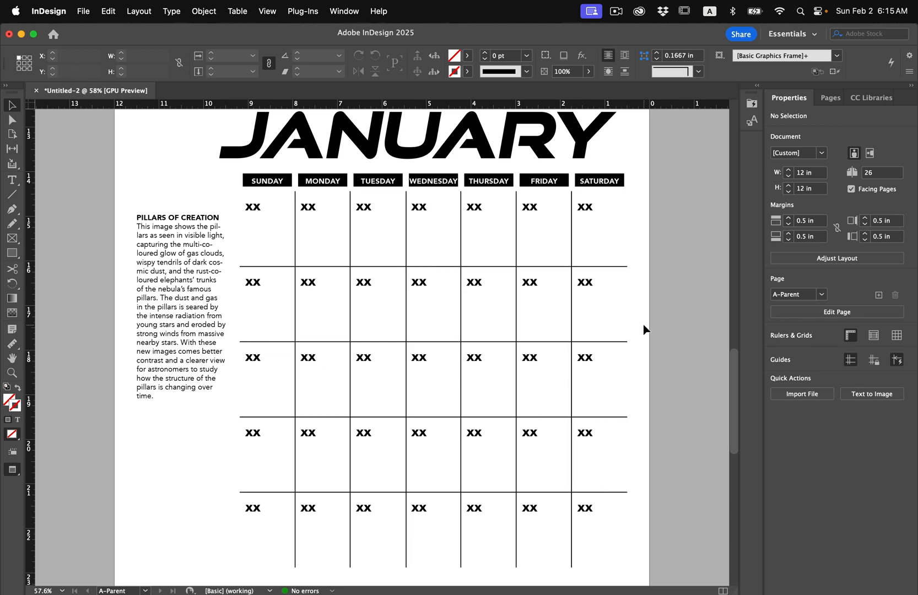
key(super+minus)
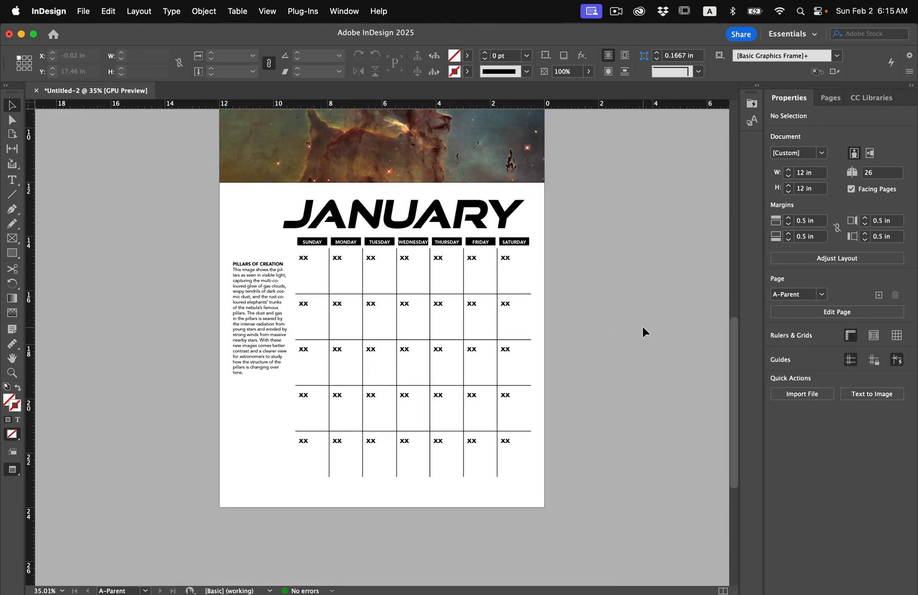
scroll(642, 327, up, 1)
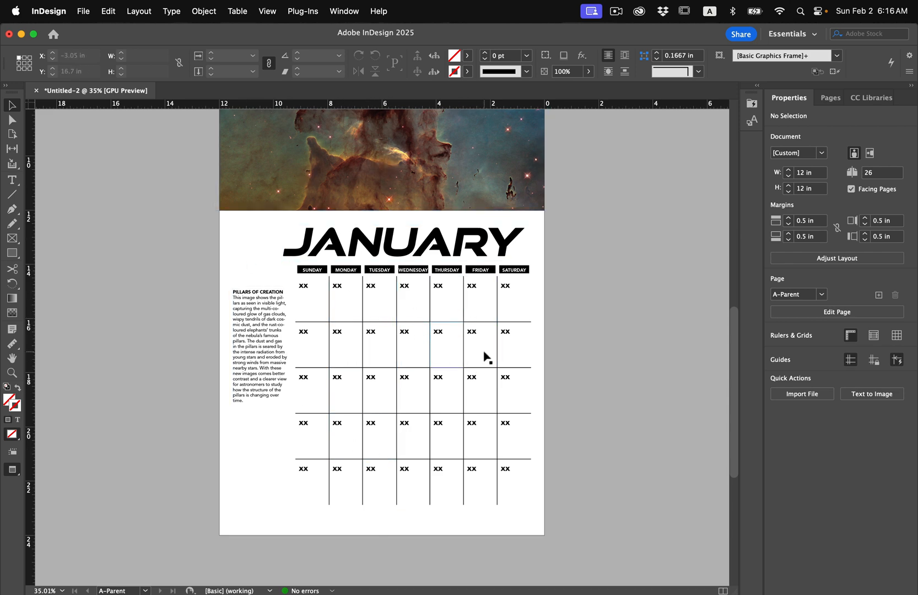
scroll(485, 358, up, 5)
scroll(485, 359, up, 1)
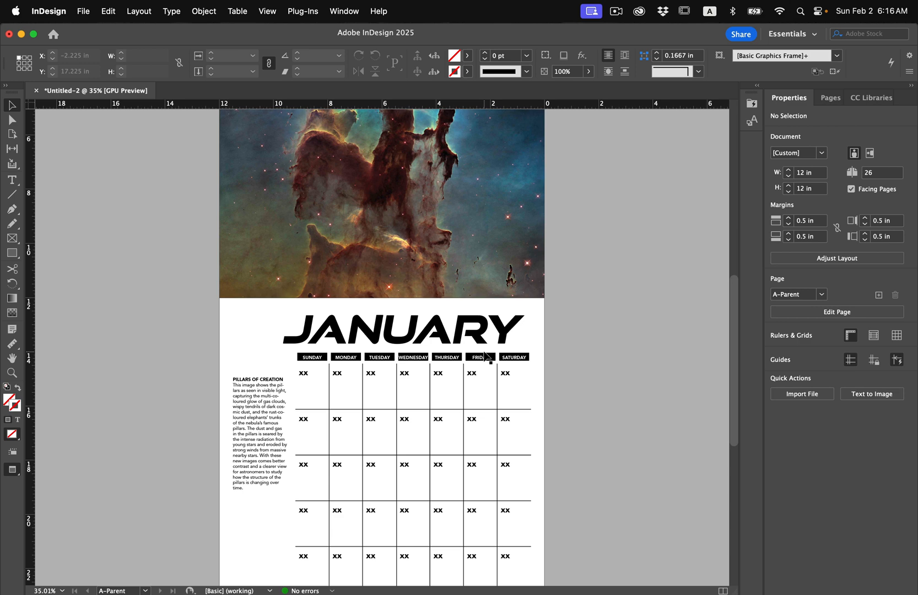
scroll(486, 356, down, 3)
key(w)
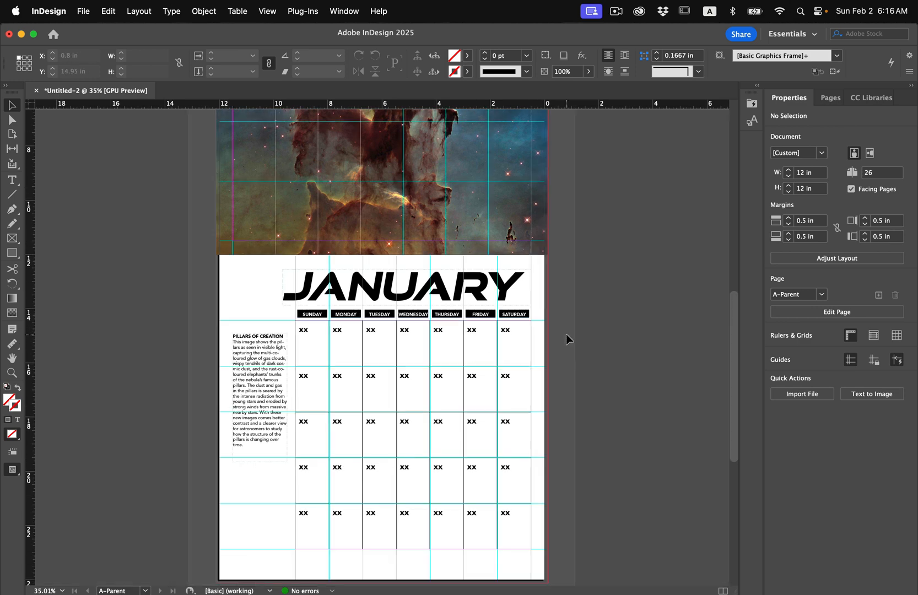
Apply A-Parent to page 3 and review the repeated layout across the calendar's document spreads
click(830, 99)
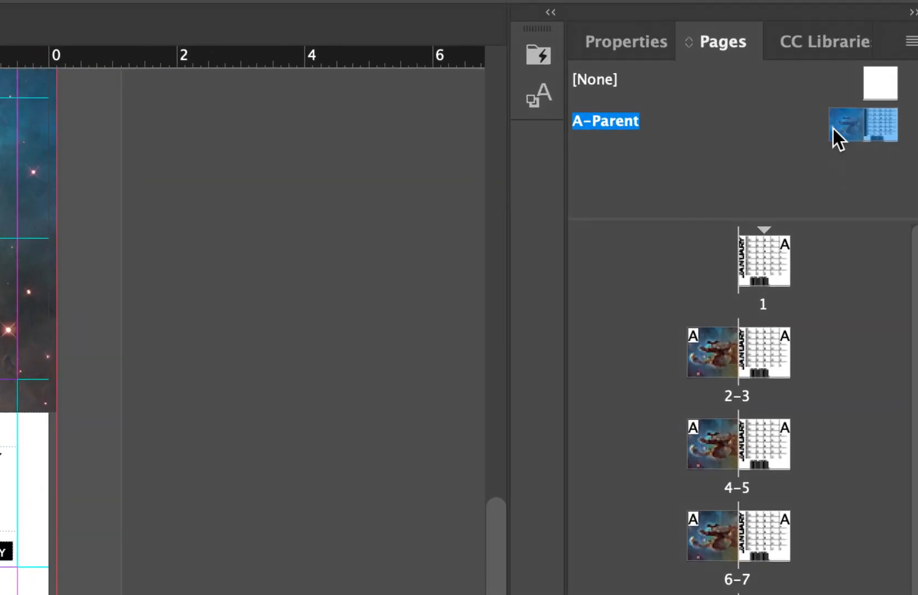
drag(833, 128, 763, 347)
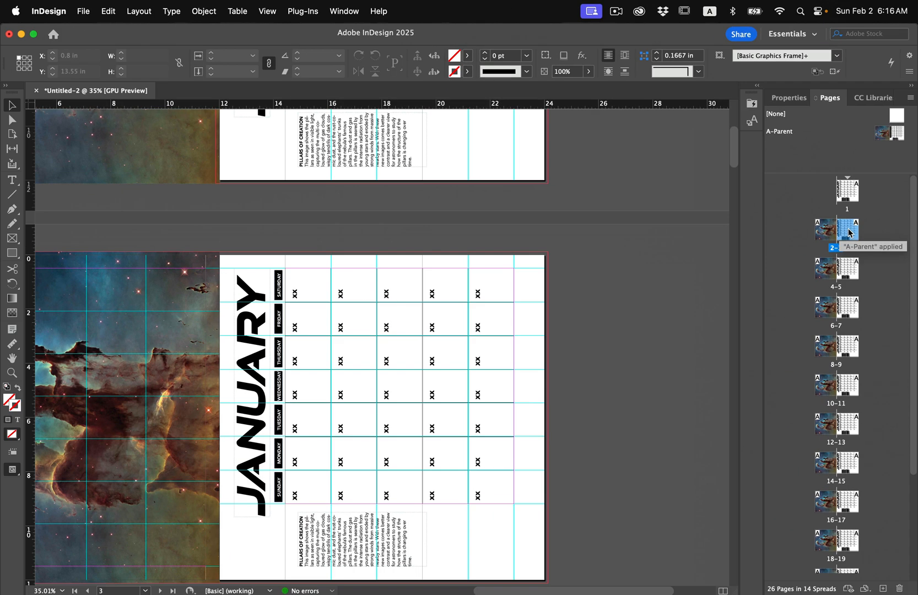
scroll(523, 378, down, 15)
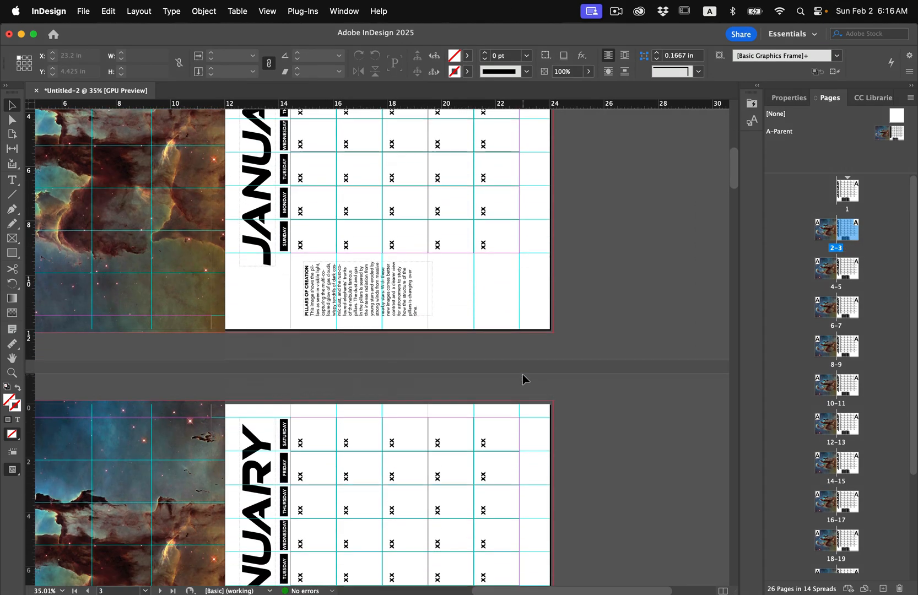
scroll(524, 379, down, 20)
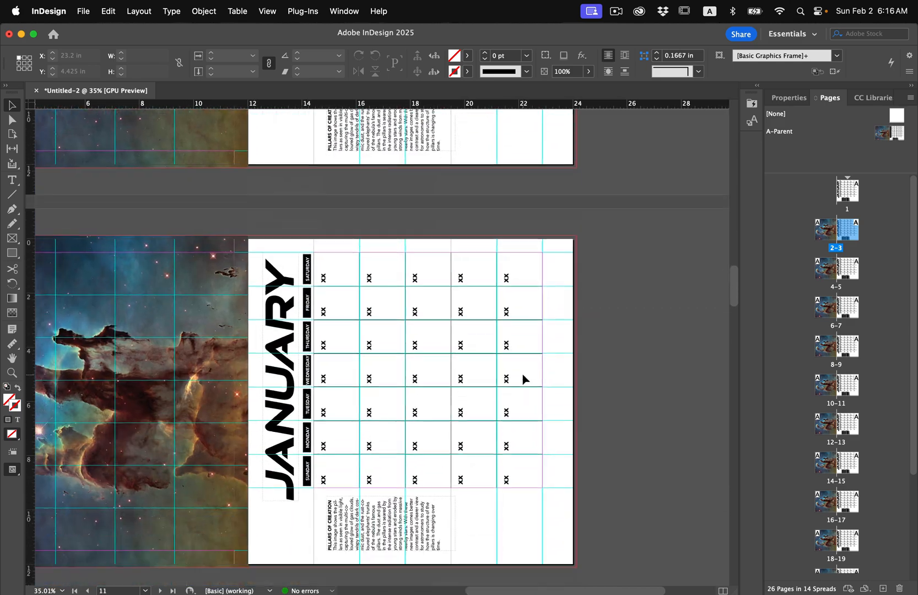
scroll(523, 379, up, 20)
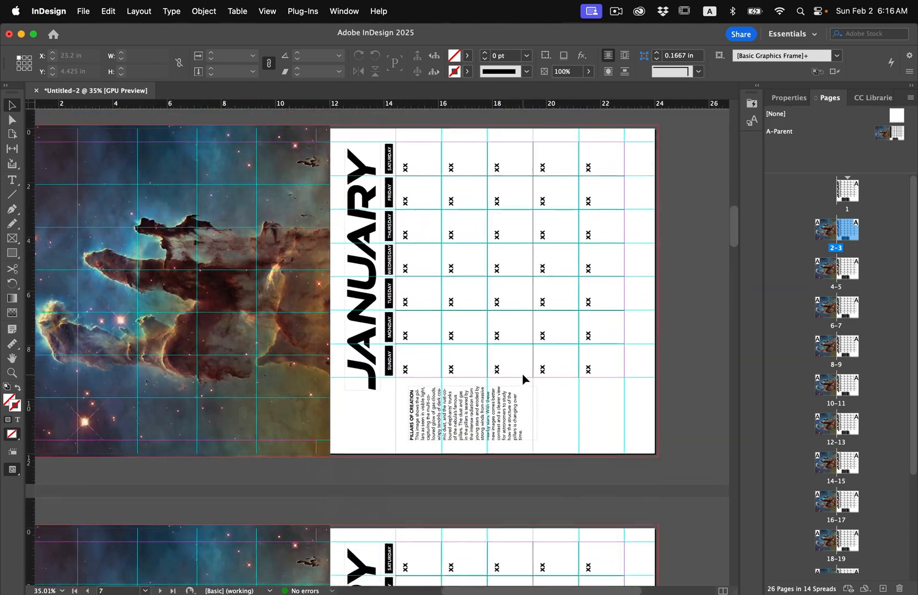
scroll(522, 379, up, 5)
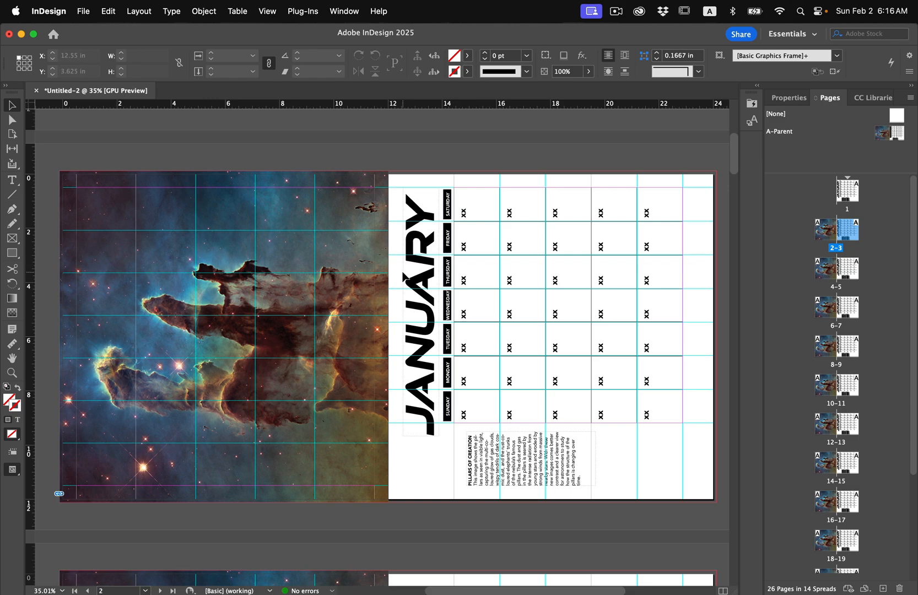
scroll(404, 275, down, 5)
scroll(405, 275, up, 3)
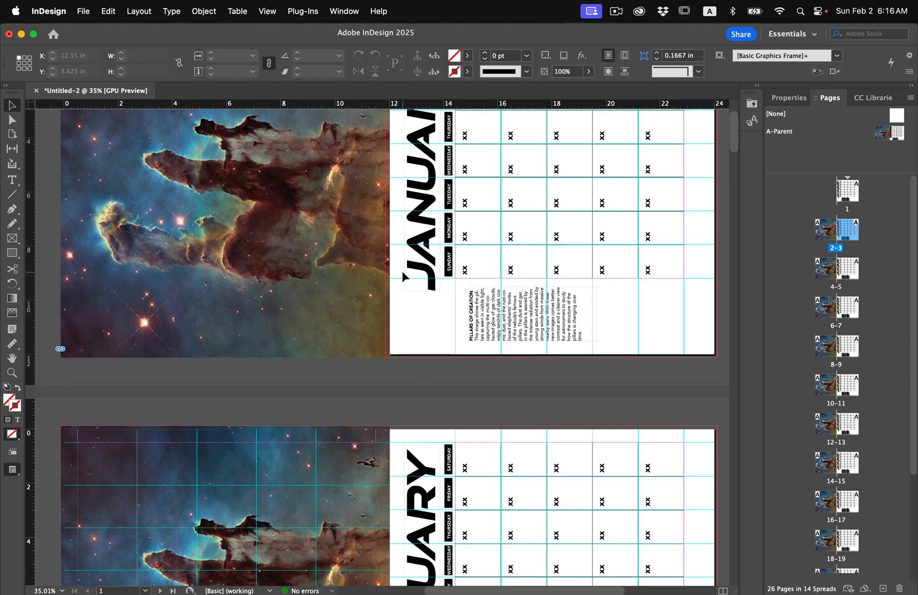